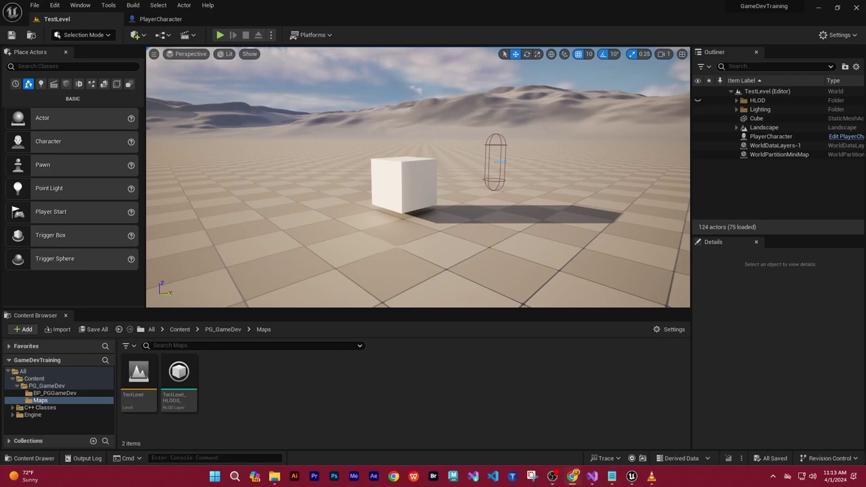
Clear the screen to the Windows desktop by minimizing the browser and the Unreal editor
click(572, 477)
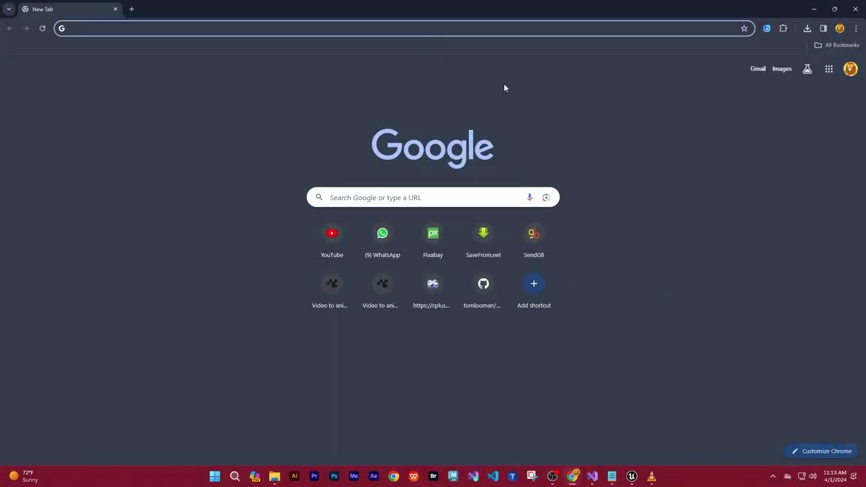
click(815, 8)
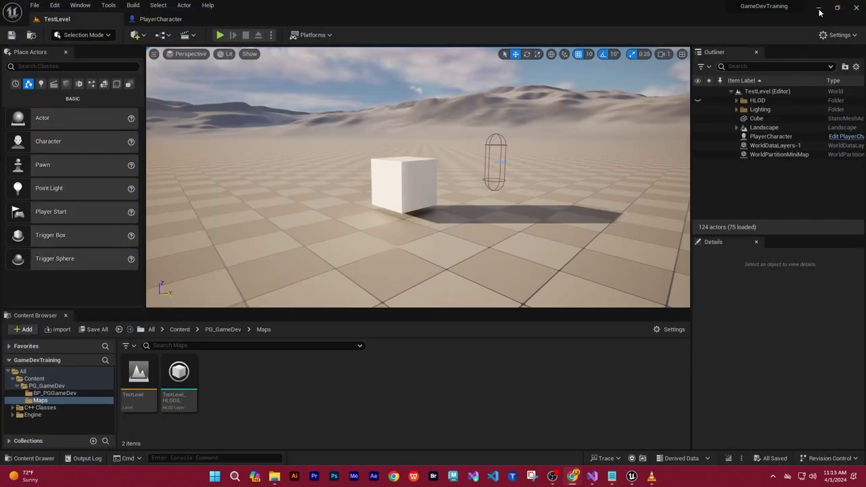
click(819, 8)
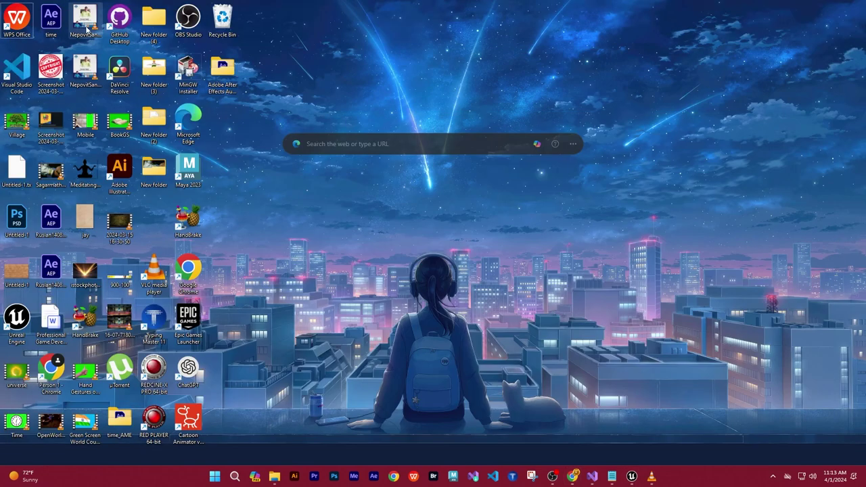
Launch the Epic Games Launcher from its desktop shortcut and maximize its window
click(27, 321)
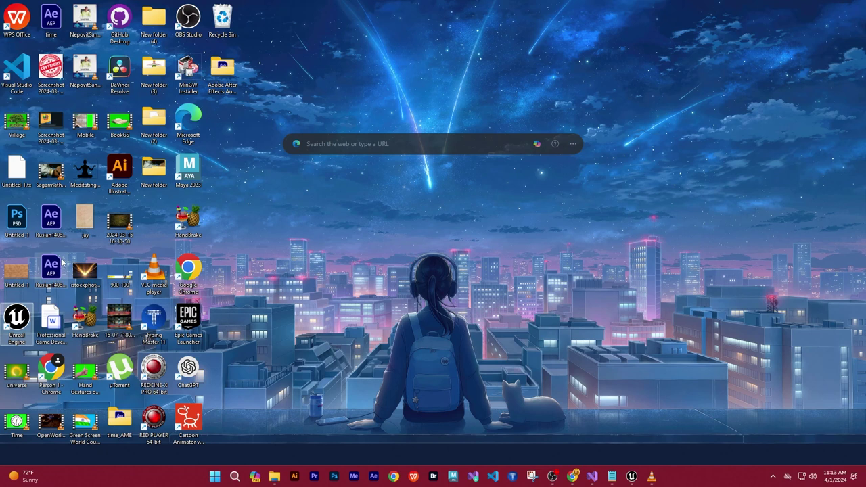
key(e)
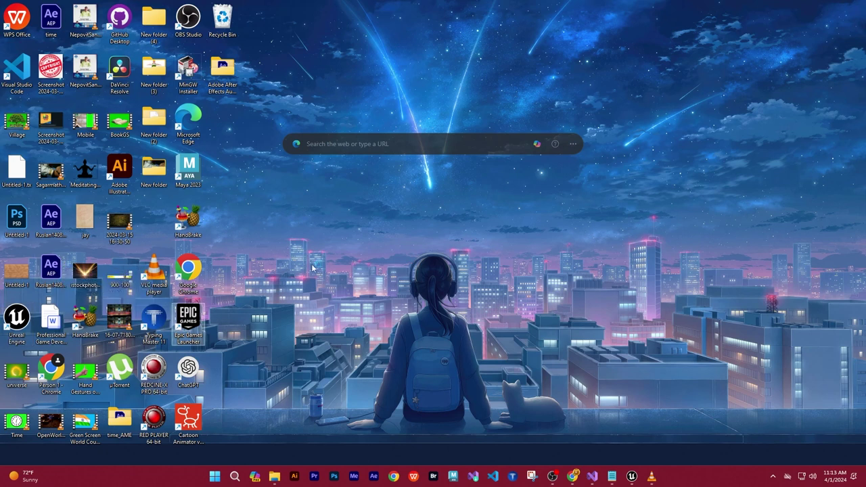
key(Return)
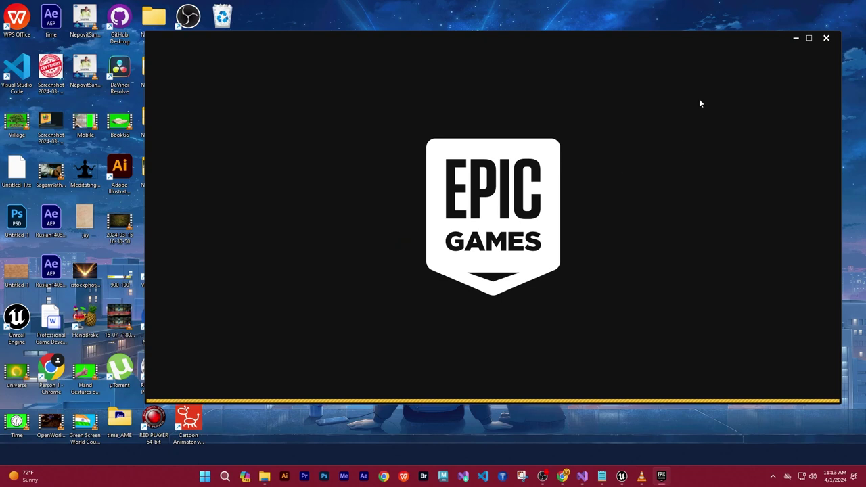
click(804, 37)
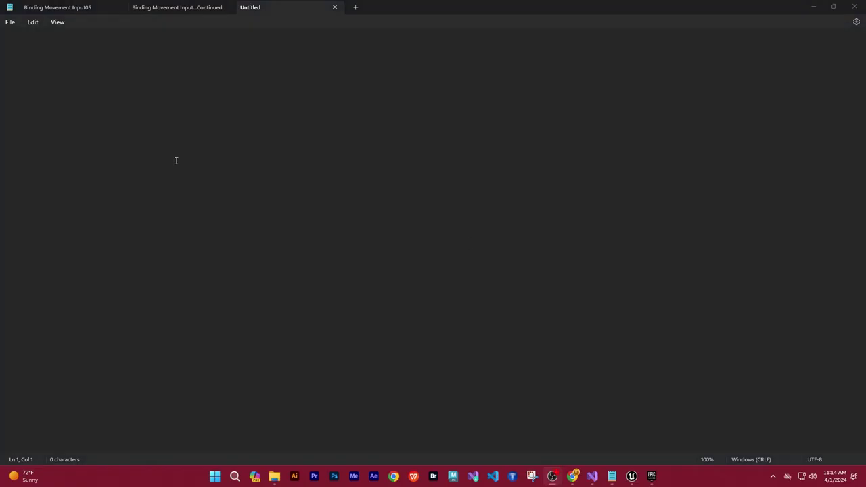
Type 'Character Setup' into the blank Untitled Notepad tab
click(82, 69)
text(Character )
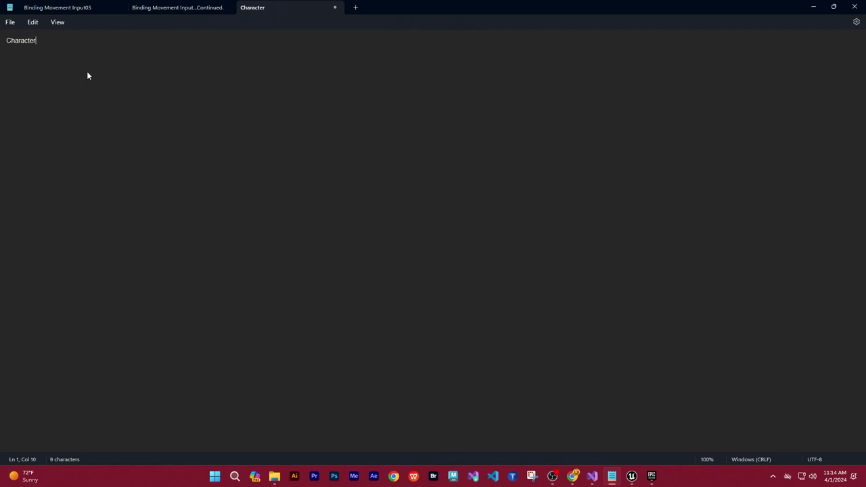
text(Setup)
Minimize Notepad and list the Marketplace's Free For The Month products
click(814, 6)
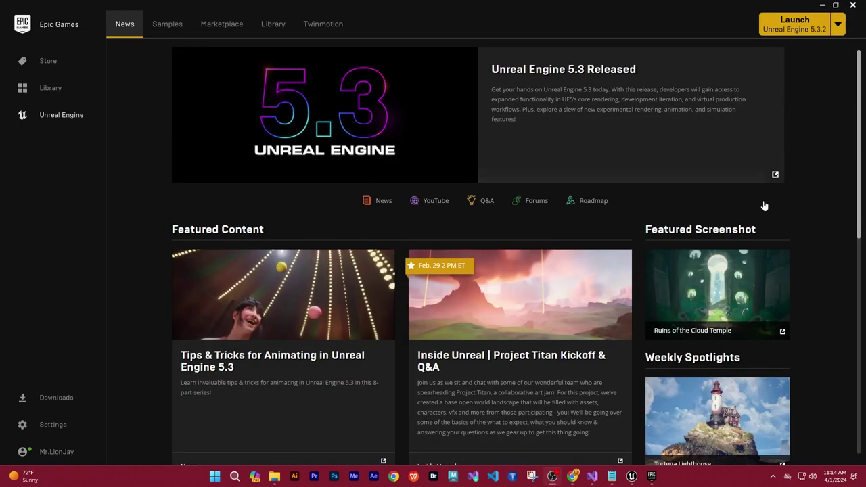
click(217, 25)
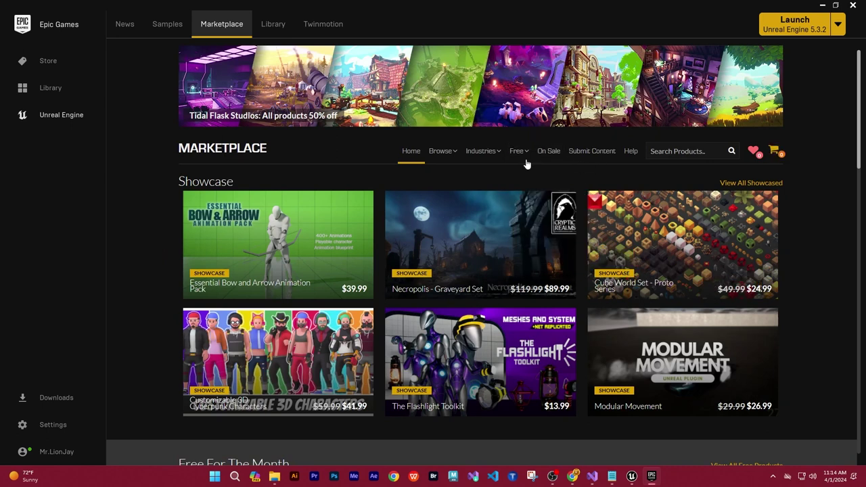
mouse_move(518, 153)
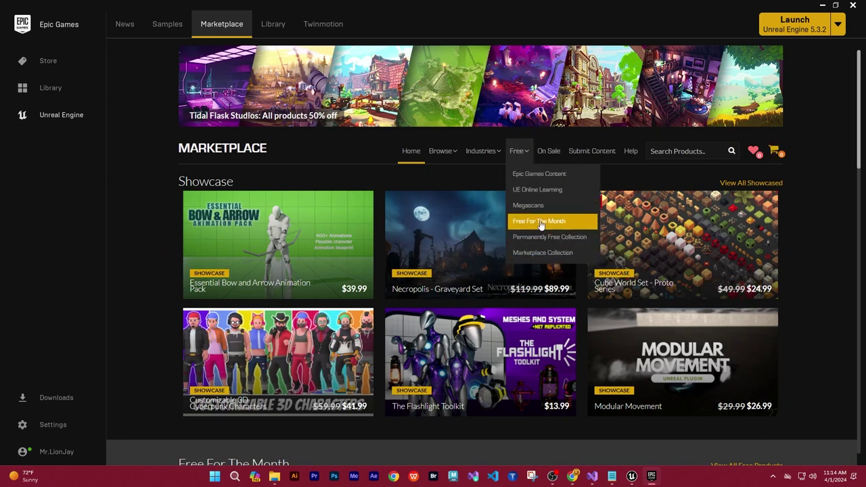
click(541, 224)
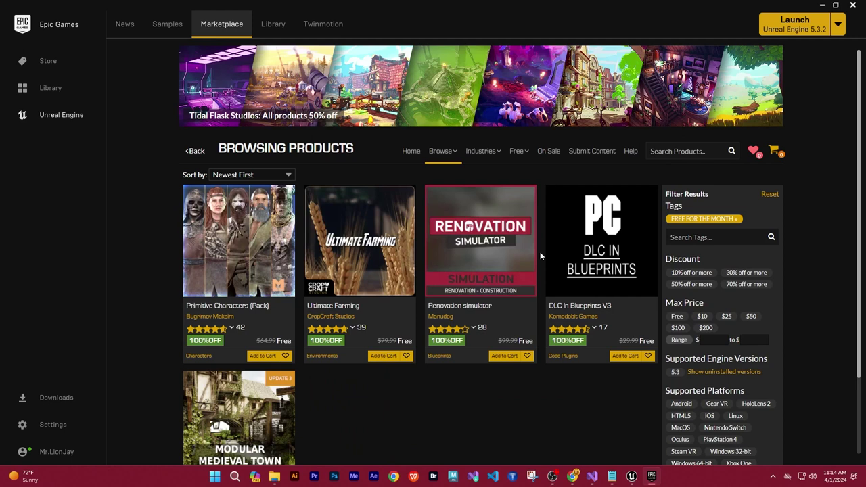
scroll(406, 250, down, 1)
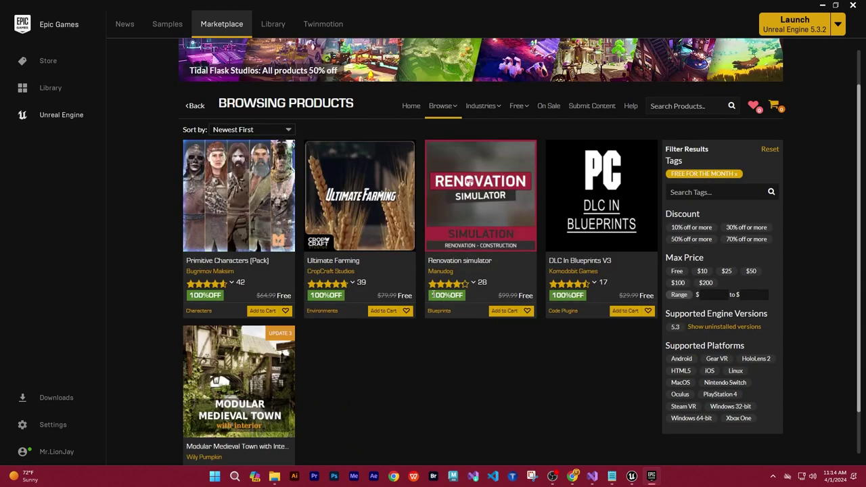
Open the Primitive Characters (Pack) page and review its description and technical details (free, engines 4.18–5.3)
click(257, 215)
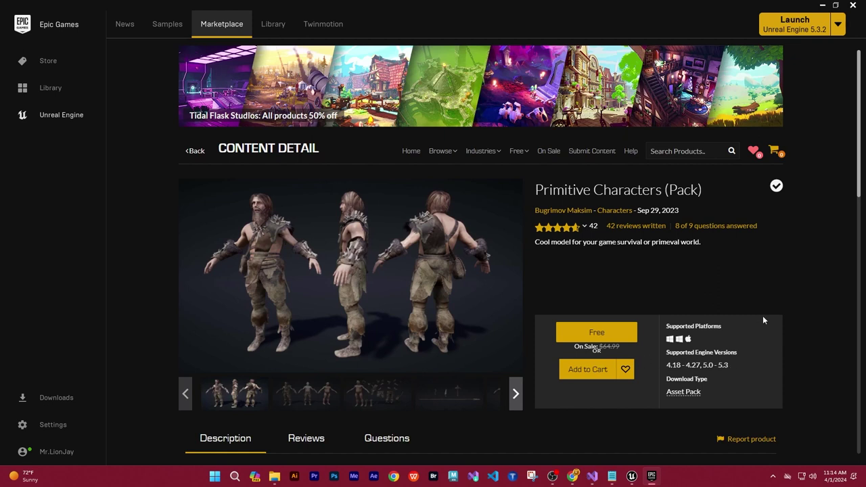
scroll(764, 319, down, 1)
scroll(764, 320, down, 3)
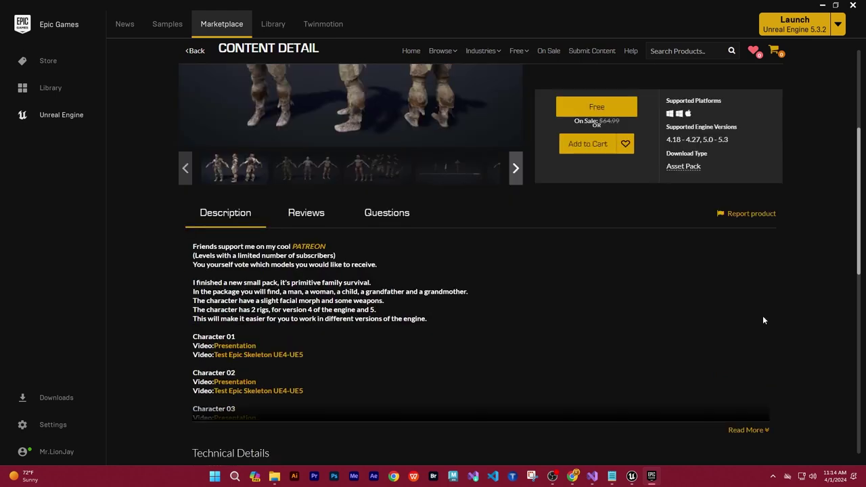
scroll(763, 320, down, 1)
scroll(325, 320, down, 1)
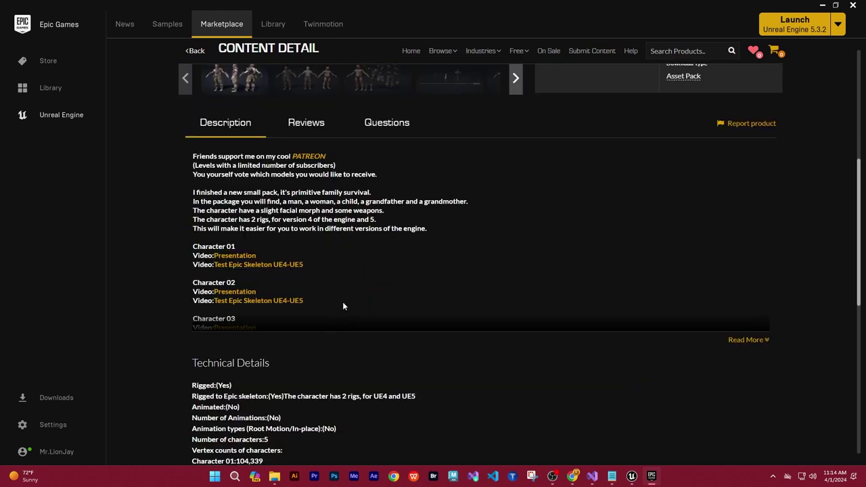
scroll(344, 304, down, 2)
scroll(332, 300, down, 1)
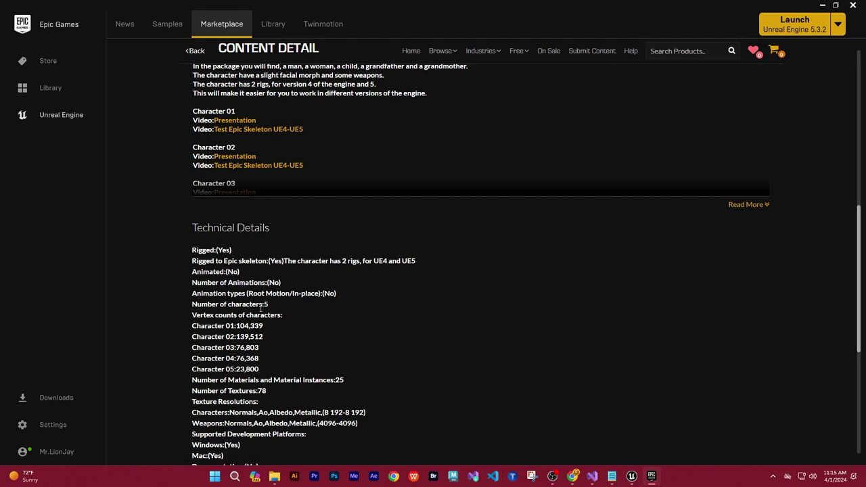
scroll(310, 334, down, 1)
scroll(310, 334, down, 1)
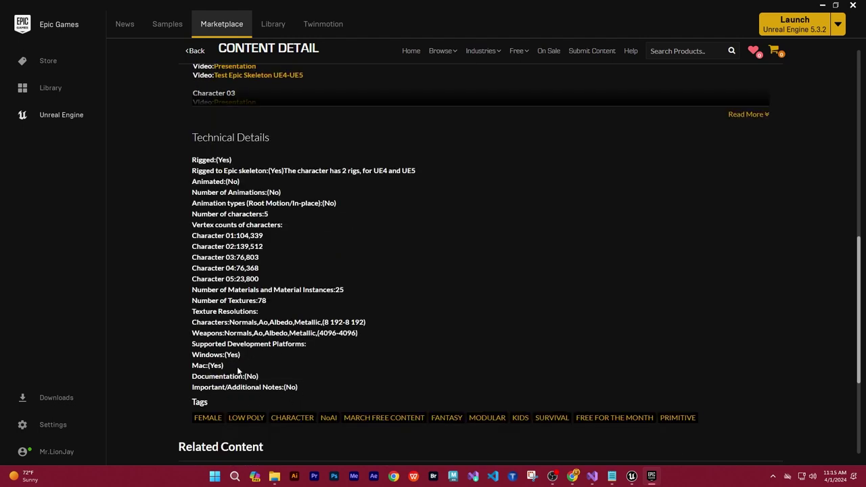
scroll(298, 281, up, 1)
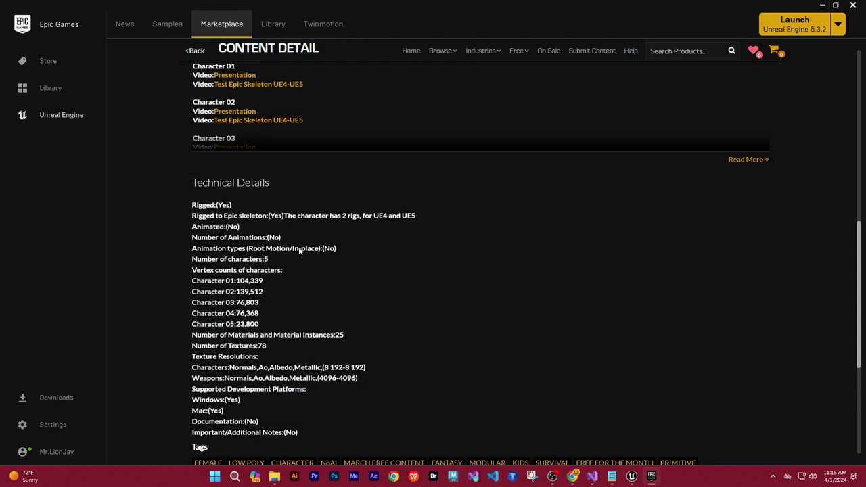
scroll(263, 265, up, 1)
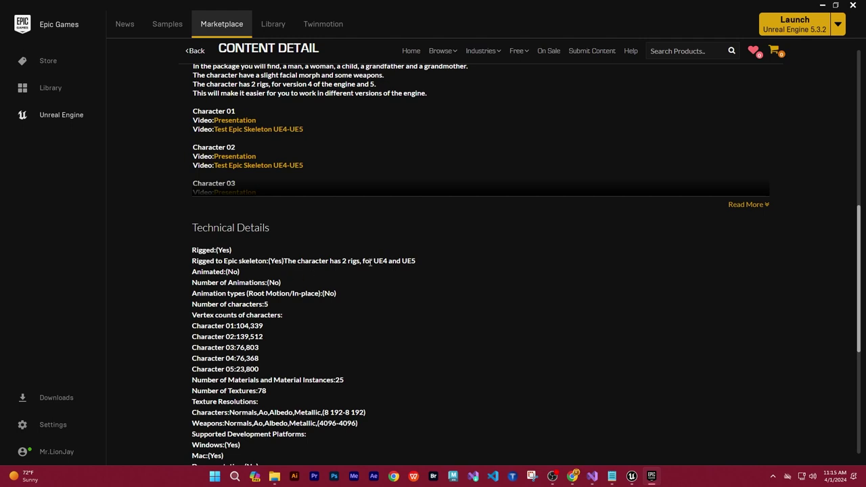
scroll(413, 296, up, 2)
scroll(424, 295, up, 1)
scroll(425, 298, up, 1)
scroll(428, 302, up, 2)
scroll(430, 302, up, 1)
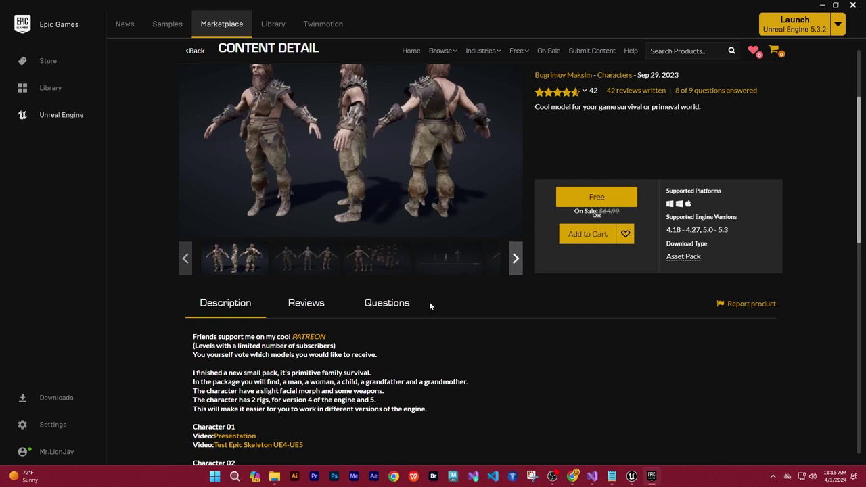
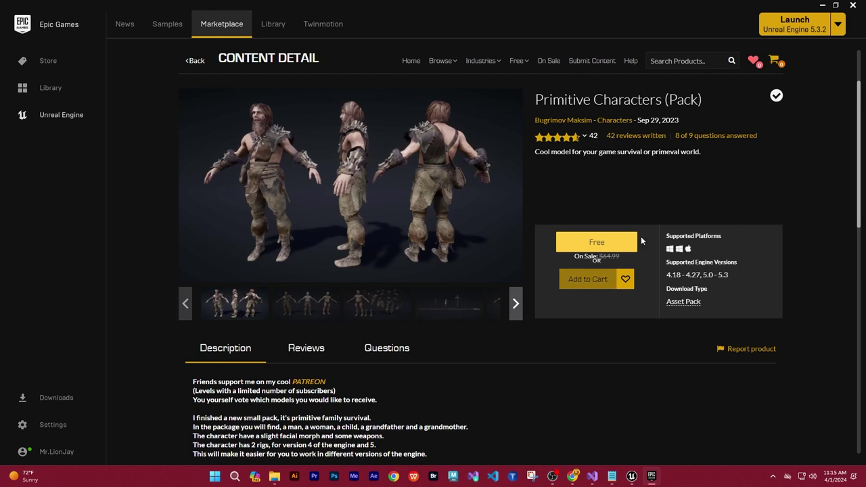
Claim Primitive Characters (Pack) for free by placing the $0.00 order
click(633, 246)
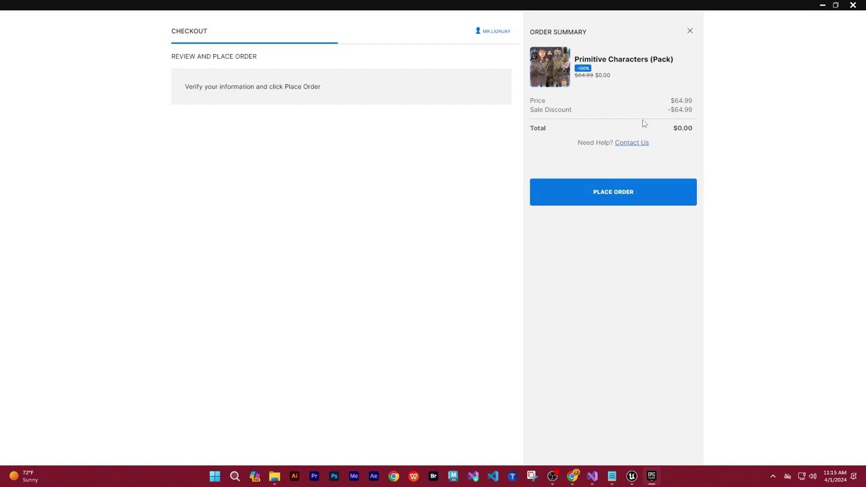
click(619, 194)
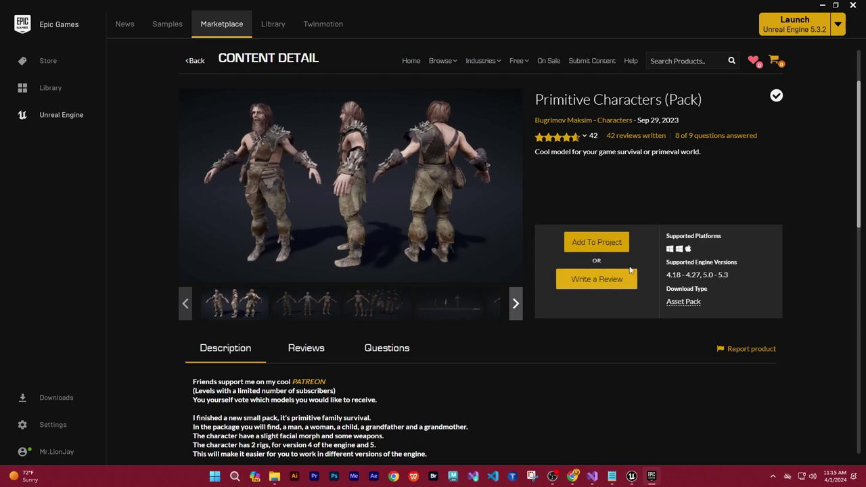
Add Primitive Characters (Pack) to the GameDevTraining project to start its 2.6GB install
click(610, 246)
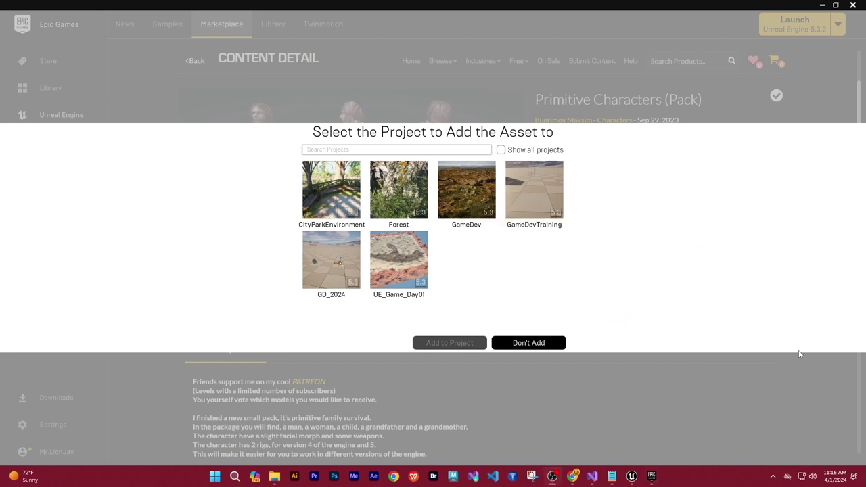
click(540, 224)
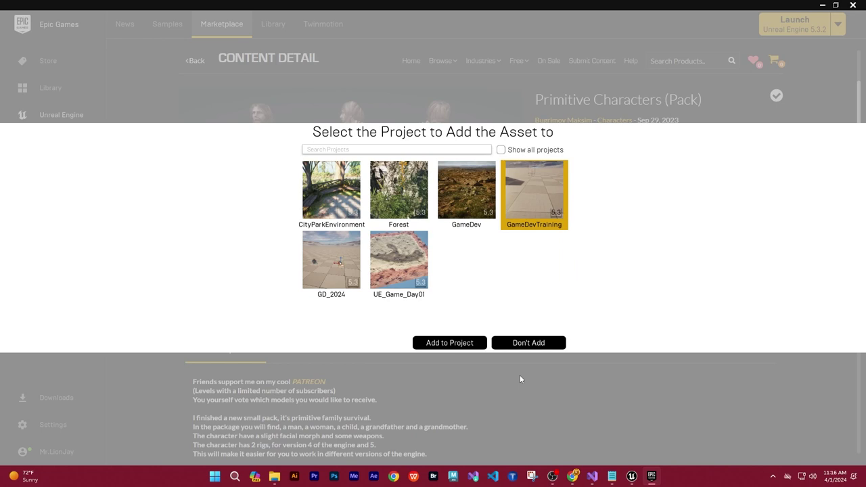
click(453, 346)
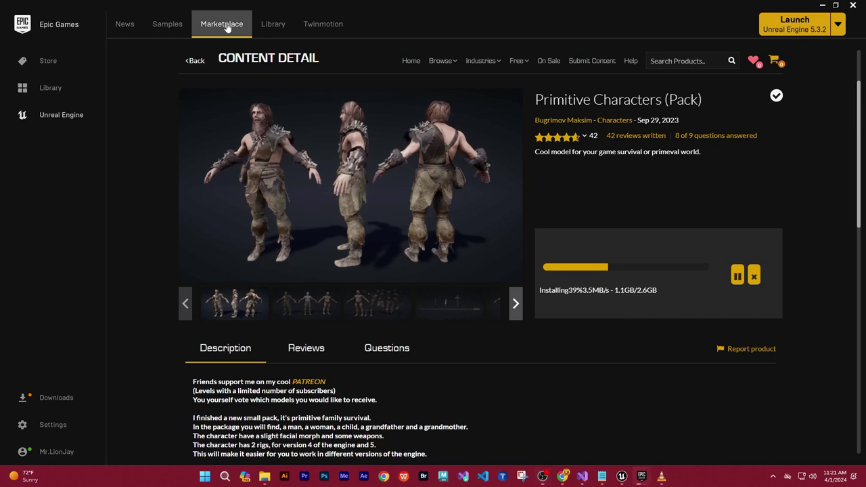
View the News page, check the pack's install progress in Downloads, then close that panel
mouse_move(524, 67)
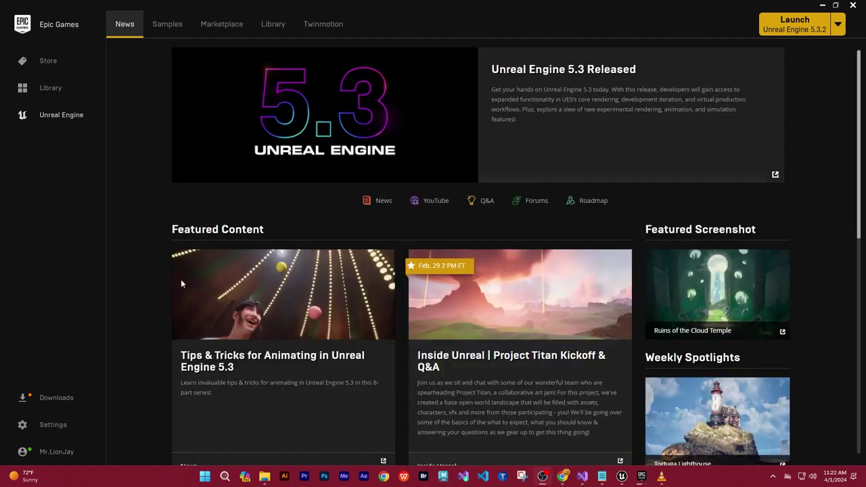
click(54, 399)
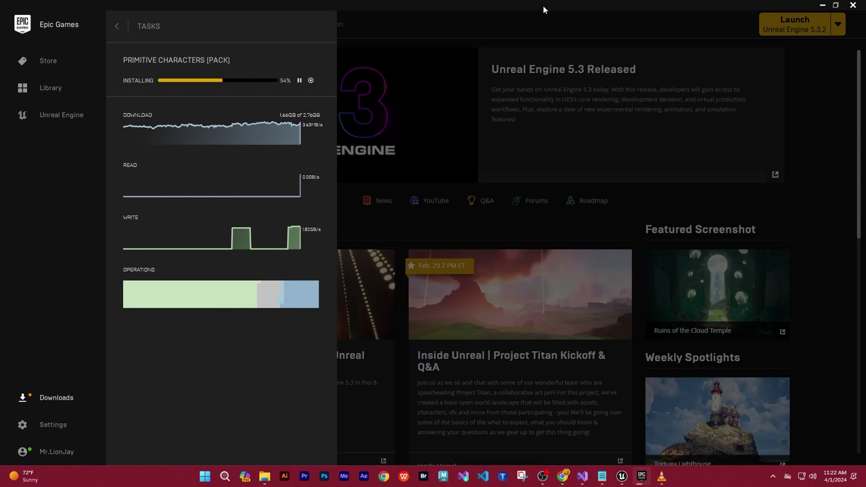
click(58, 399)
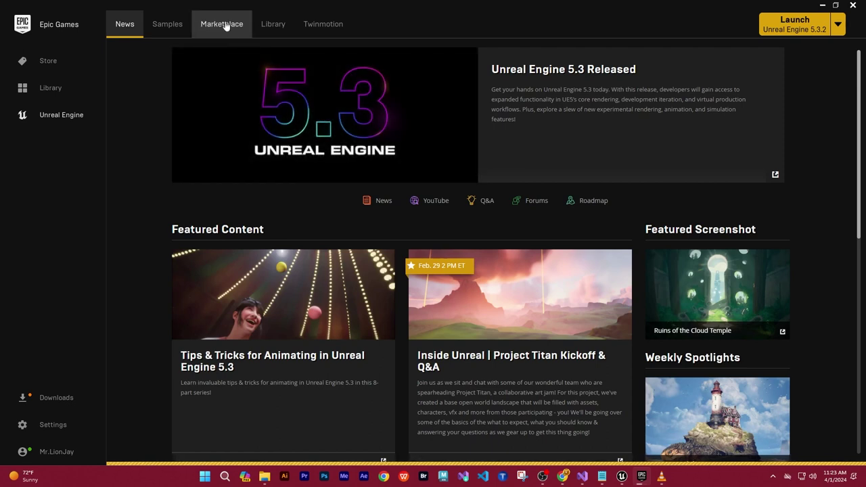
click(227, 26)
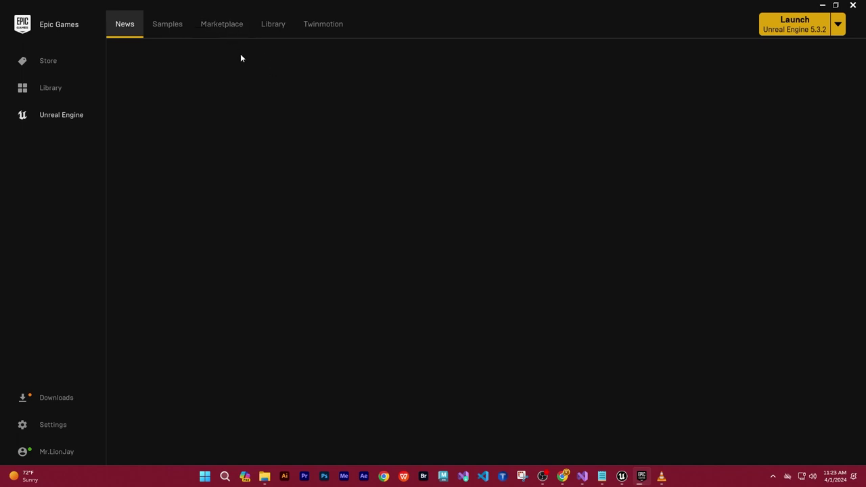
click(64, 398)
click(428, 311)
click(60, 94)
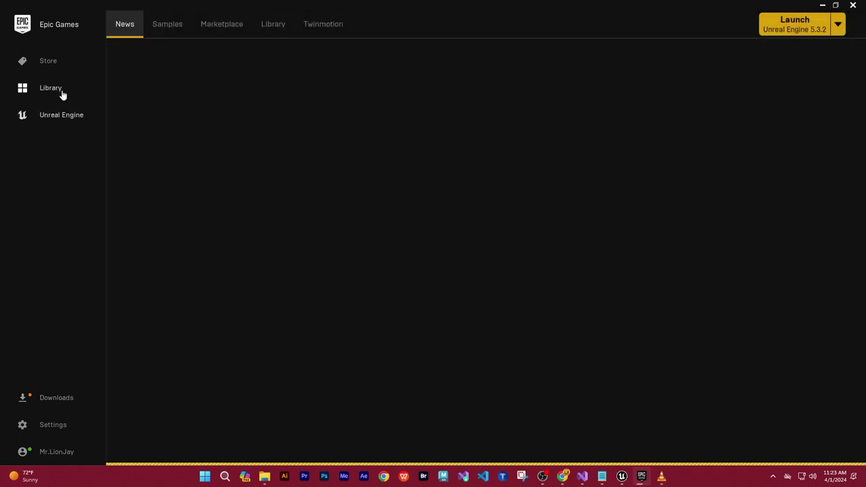
click(71, 141)
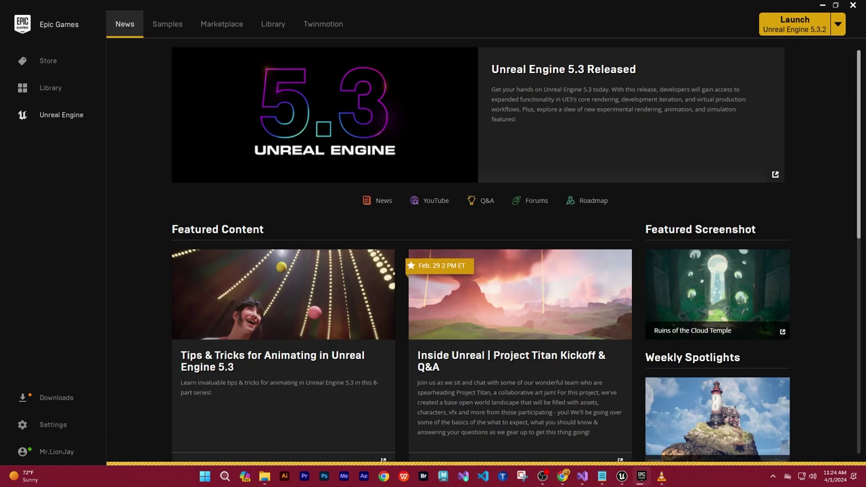
Browse the Marketplace's Free For The Month products, where Primitive Characters shows as Owned
click(222, 24)
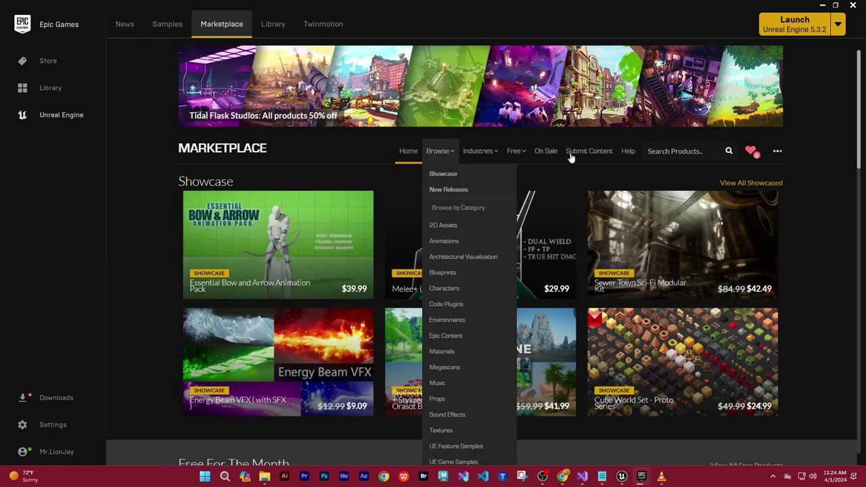
mouse_move(526, 153)
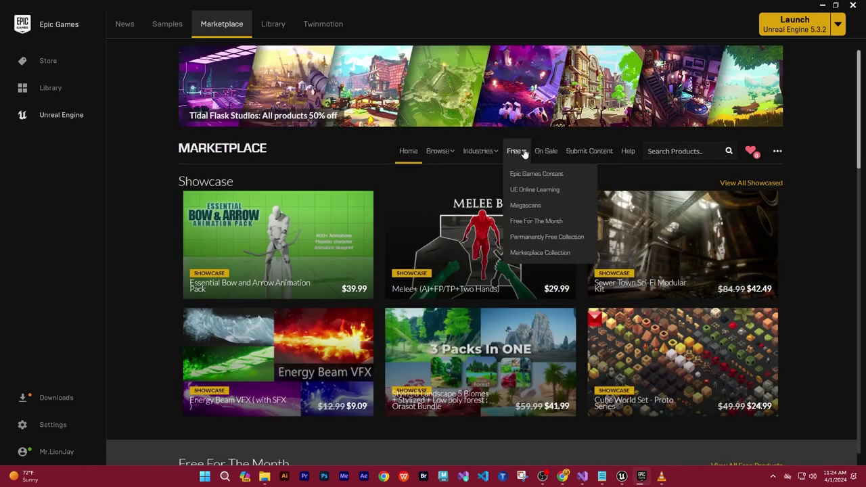
click(541, 224)
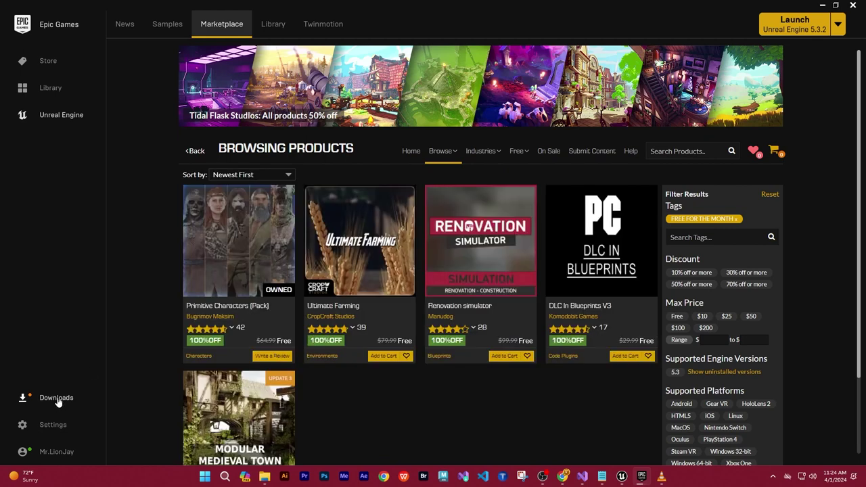
scroll(399, 411, down, 2)
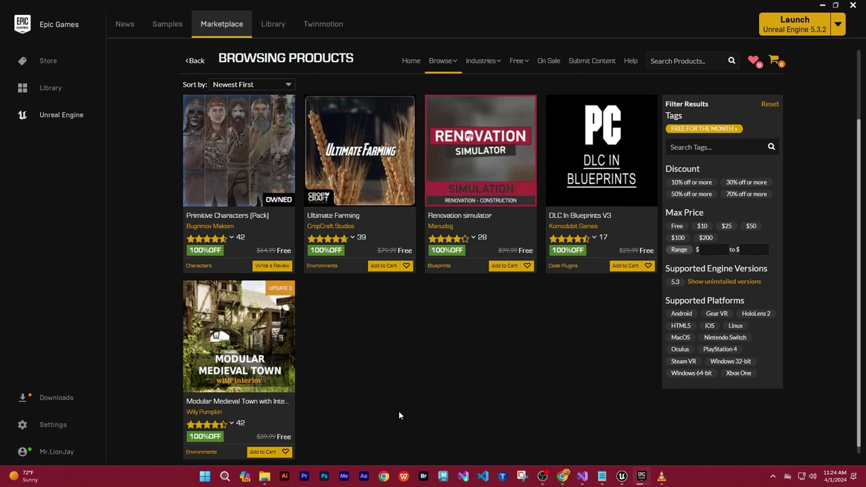
scroll(398, 415, up, 2)
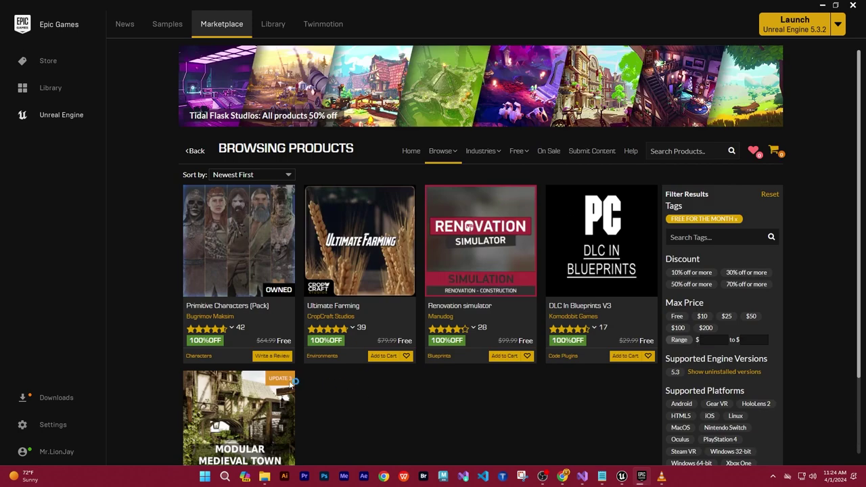
mouse_move(386, 336)
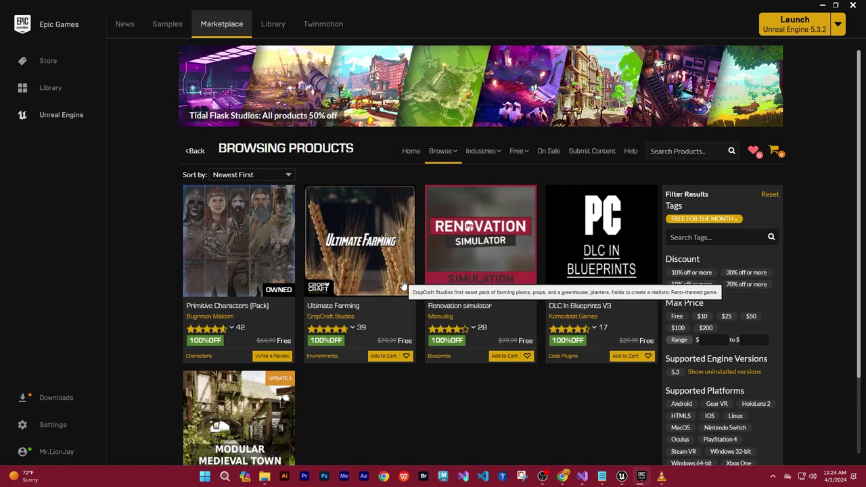
mouse_move(524, 154)
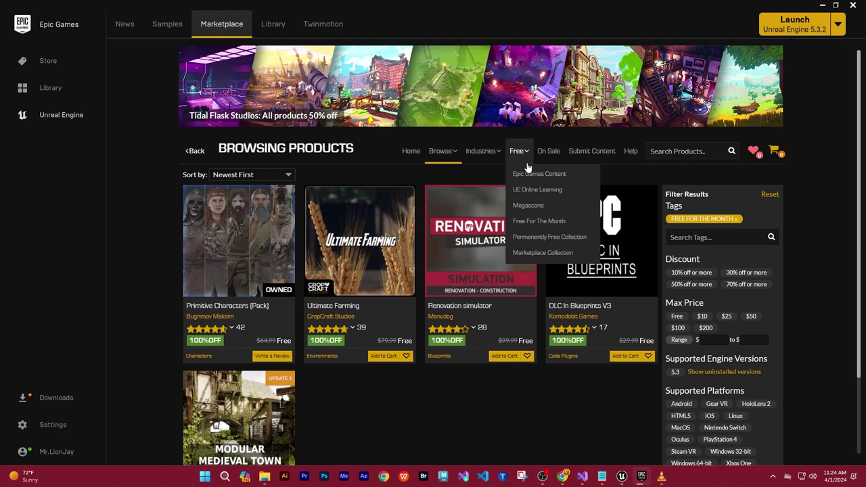
Scroll through the 103-product Permanently Free Collection and go to results page 2
click(547, 236)
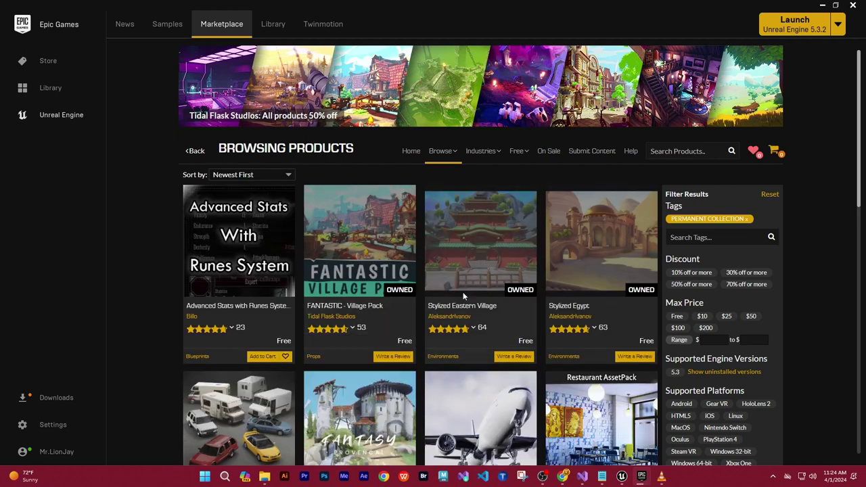
scroll(474, 282, down, 1)
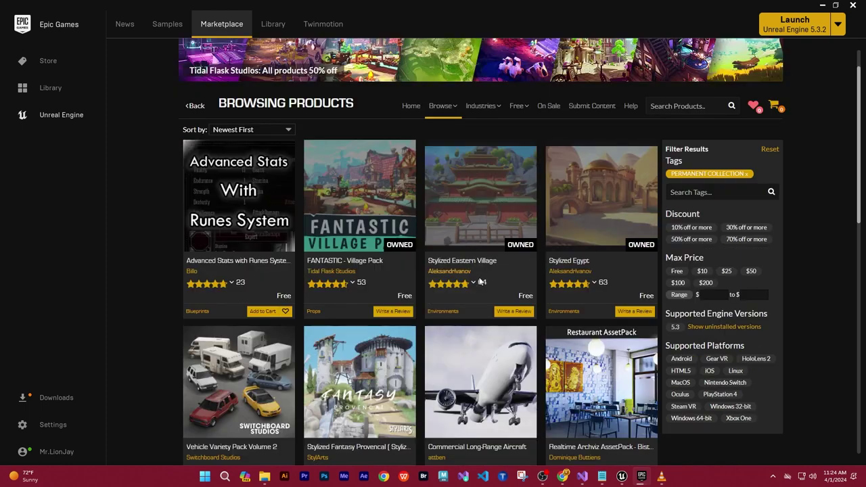
scroll(479, 281, down, 2)
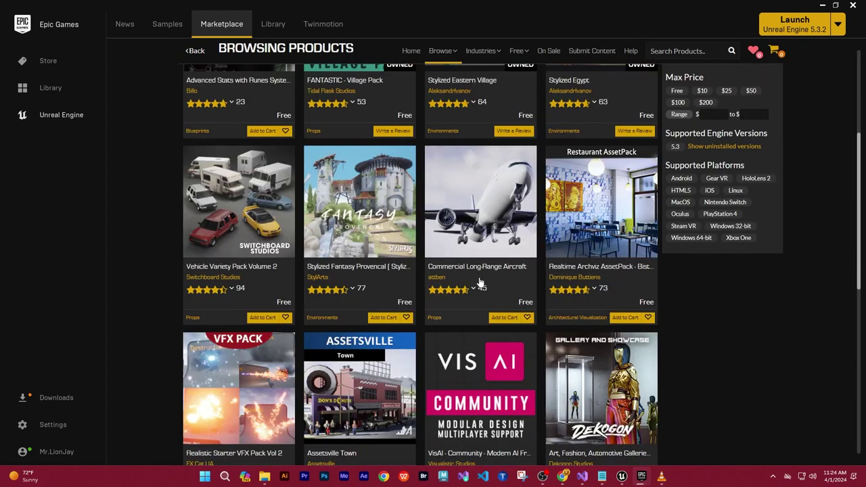
scroll(479, 281, down, 1)
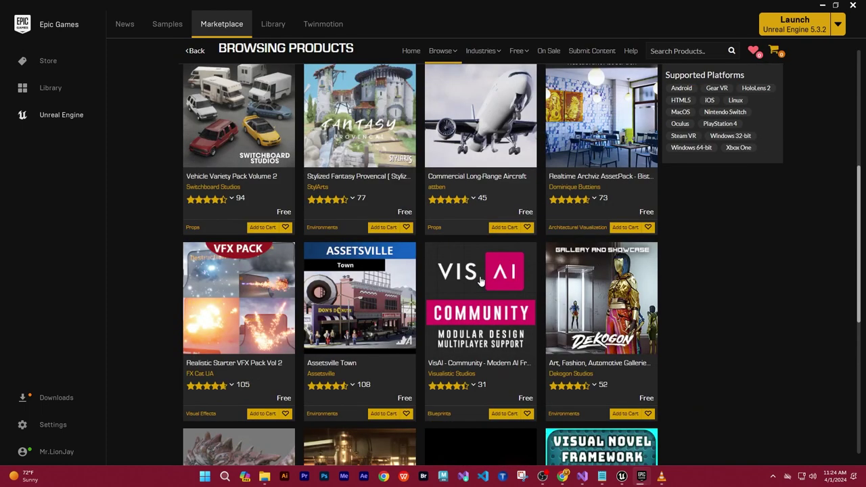
scroll(481, 281, down, 2)
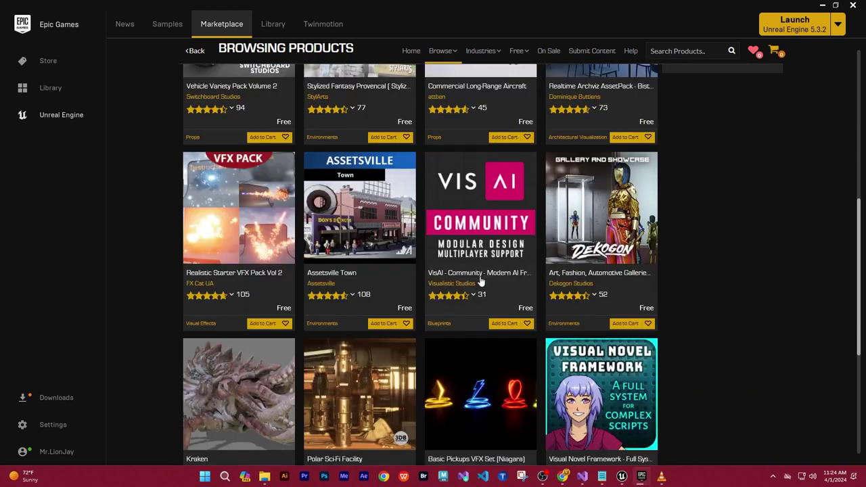
scroll(480, 281, down, 2)
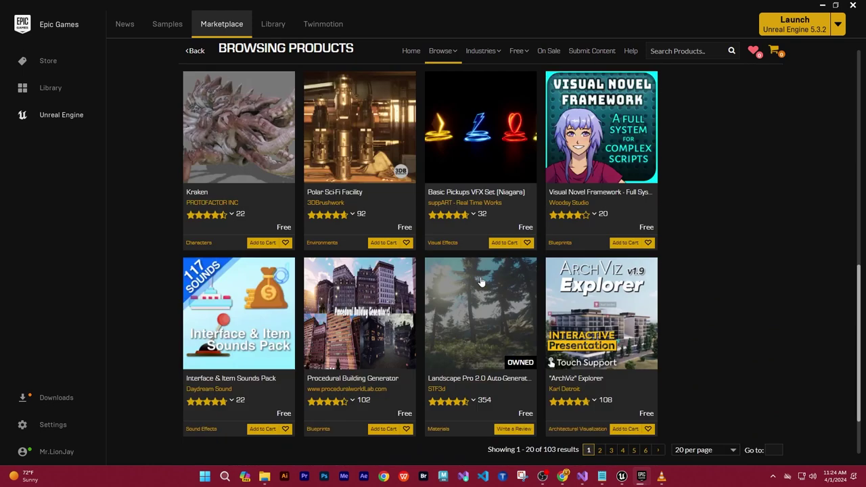
click(600, 451)
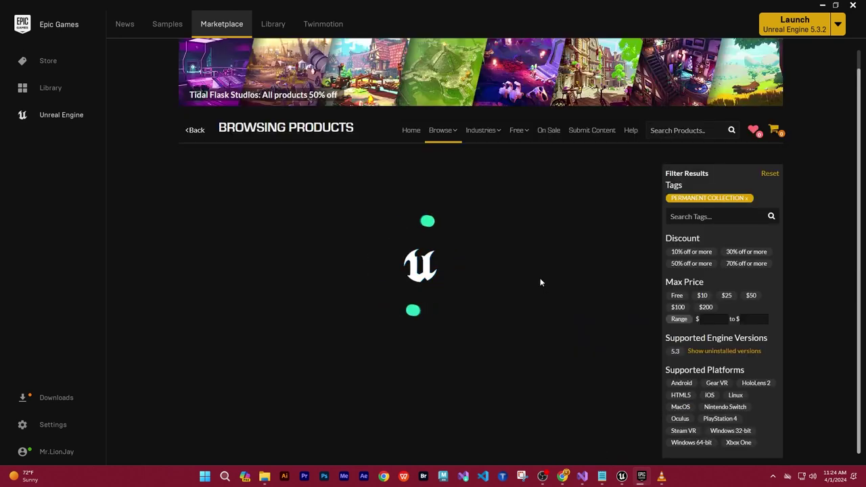
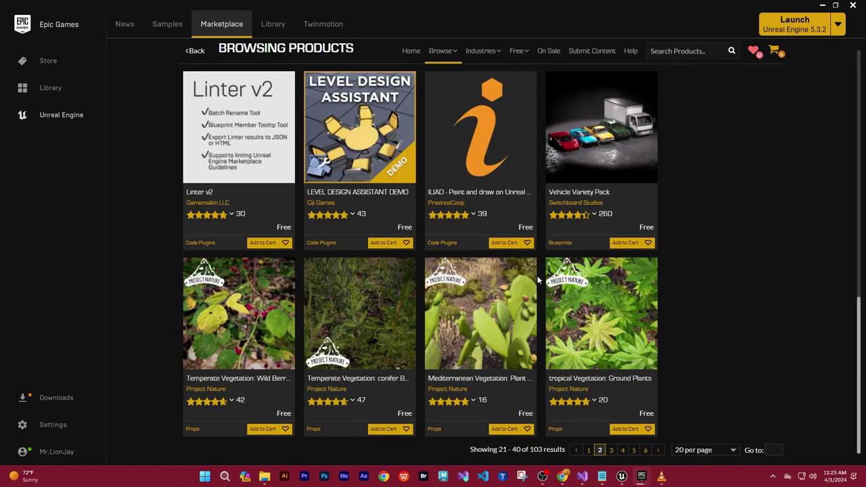
Switch the product grid from 20 to 100 products per page
mouse_move(522, 272)
click(733, 455)
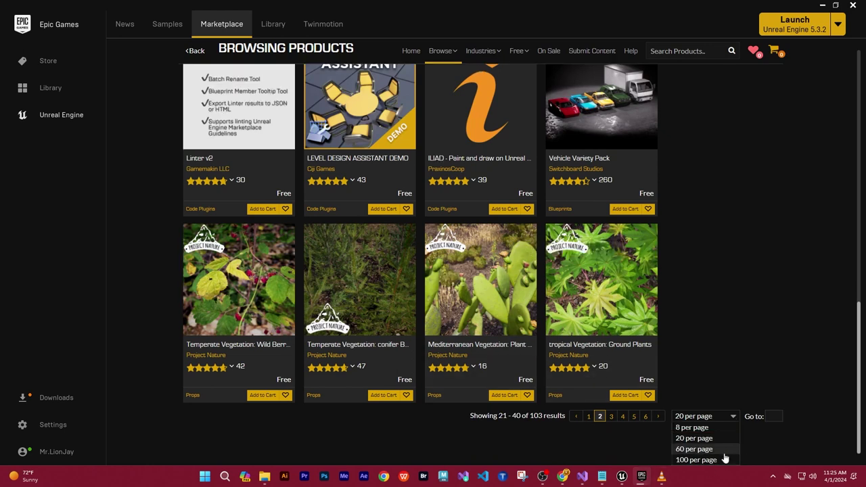
click(709, 460)
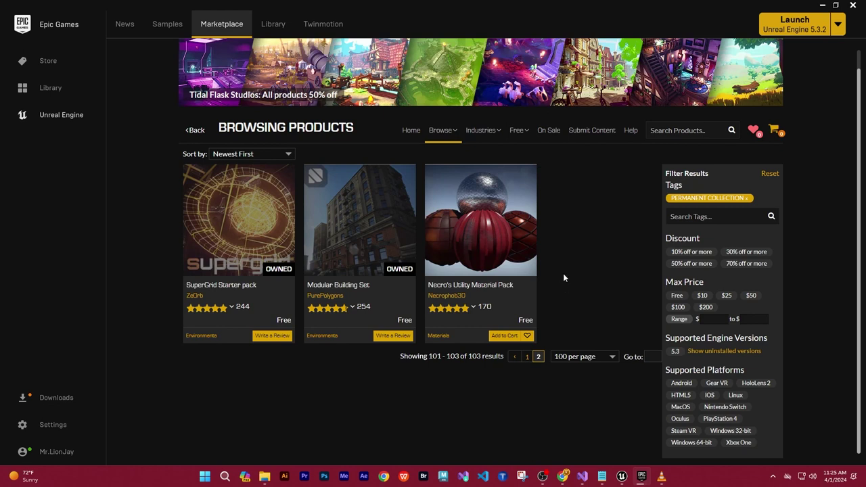
Return to results page 1, then check the Primitive Characters pack download progress and close it
scroll(565, 278, up, 1)
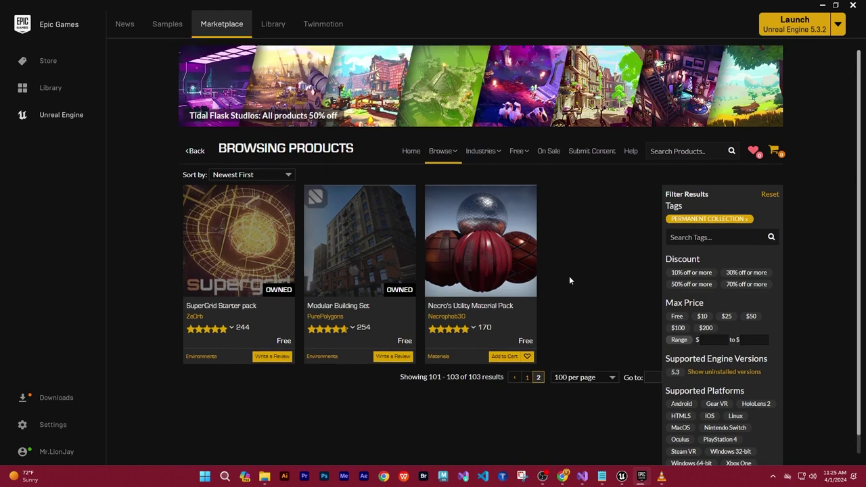
click(528, 378)
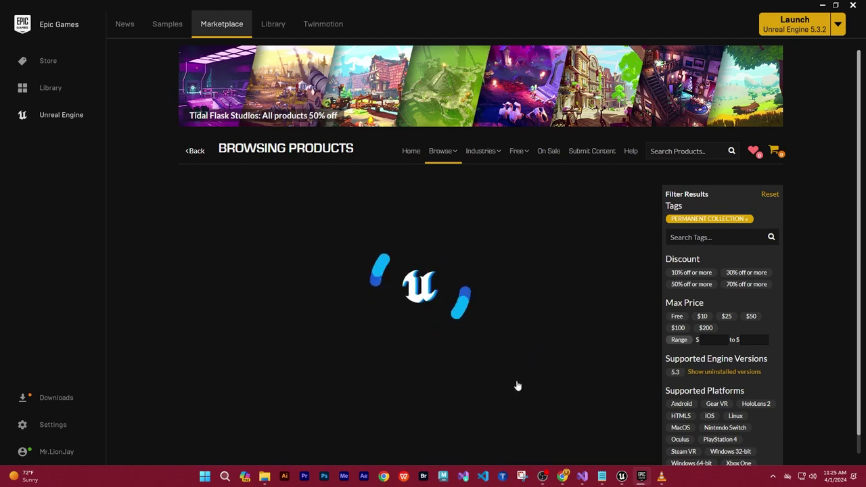
click(53, 399)
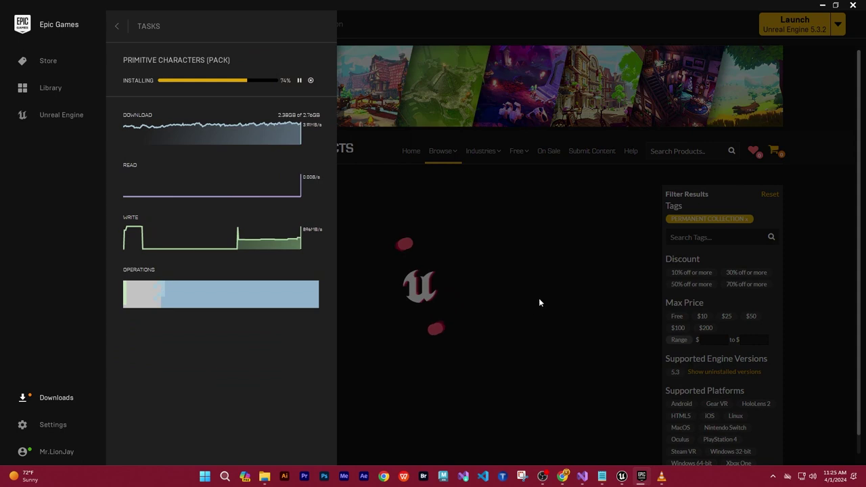
click(534, 323)
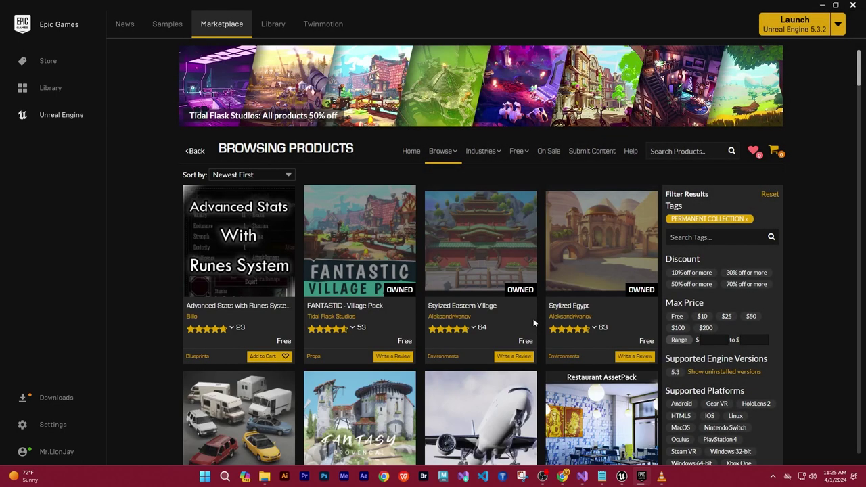
Scroll down through the free products to the pagination bar reading 'Showing 1 - 100 of 103'
scroll(531, 321, down, 2)
scroll(528, 326, down, 3)
scroll(523, 331, down, 2)
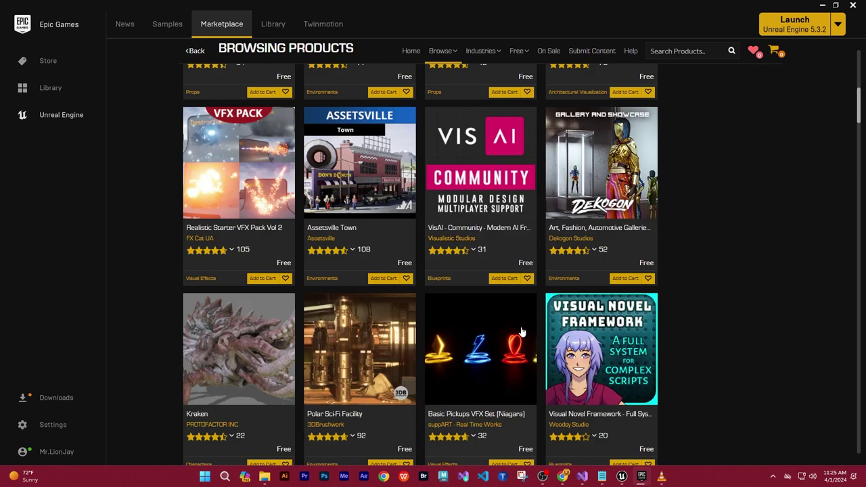
scroll(543, 293, down, 3)
scroll(544, 295, down, 2)
scroll(546, 297, down, 1)
scroll(545, 299, down, 2)
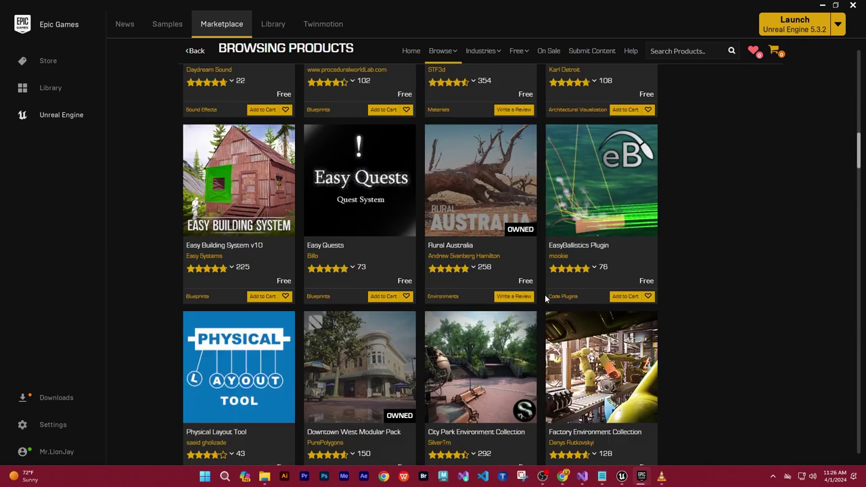
scroll(545, 299, down, 2)
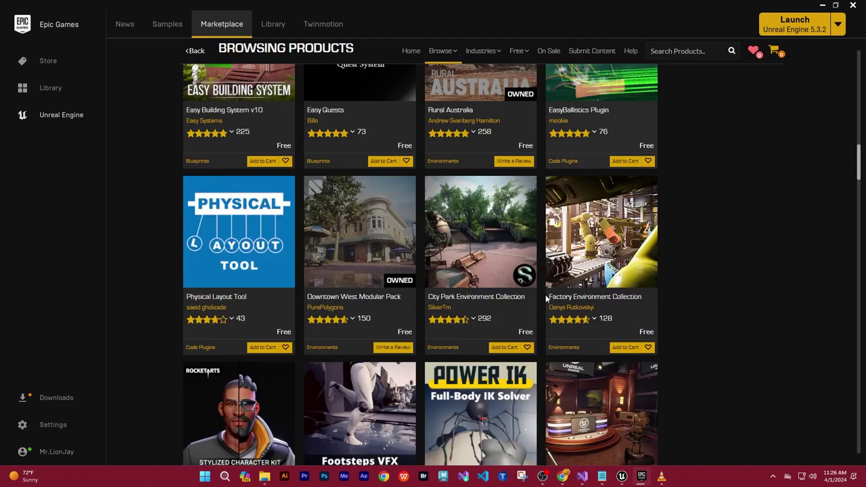
scroll(546, 298, down, 1)
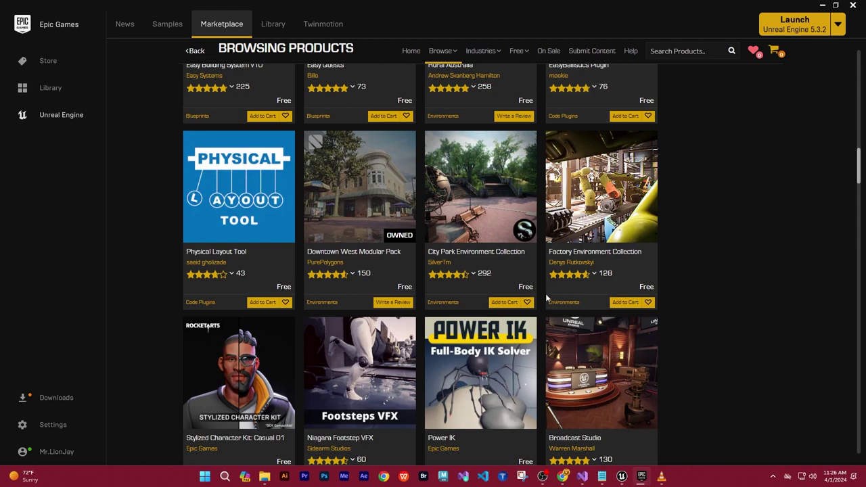
scroll(546, 299, down, 1)
scroll(547, 298, down, 2)
scroll(546, 298, down, 1)
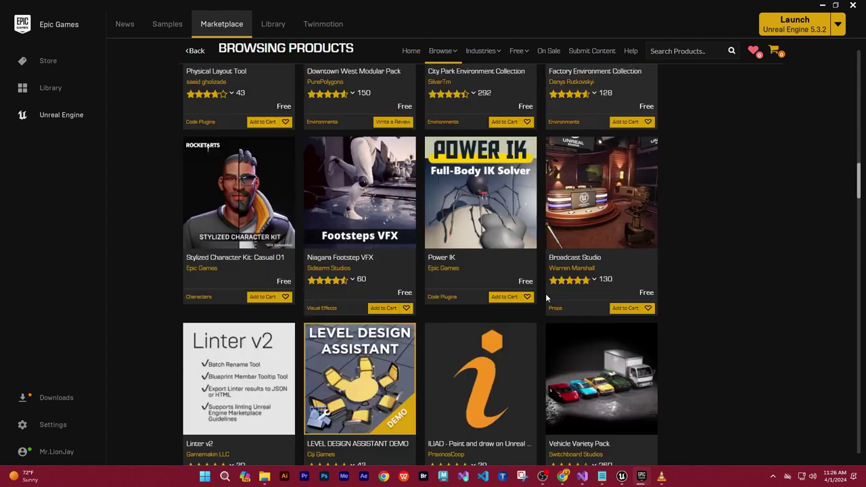
scroll(546, 299, down, 1)
scroll(546, 298, down, 2)
scroll(547, 298, down, 2)
scroll(546, 299, down, 2)
scroll(546, 298, down, 2)
scroll(547, 298, down, 2)
scroll(547, 299, down, 3)
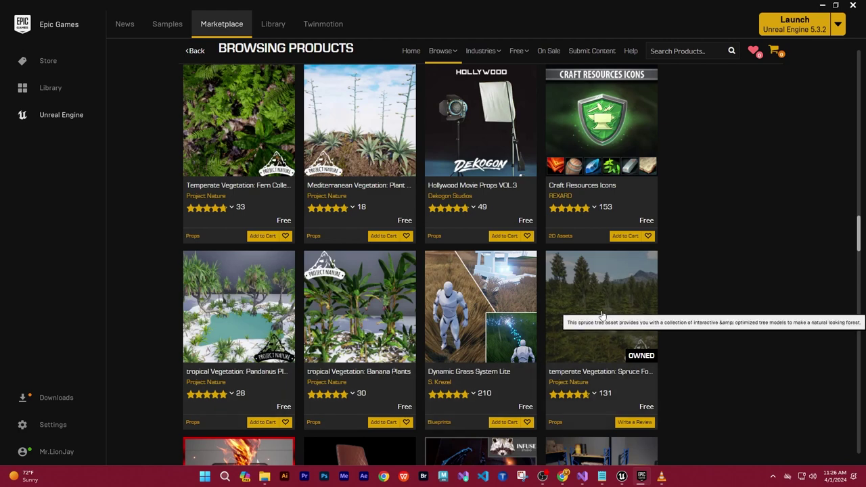
scroll(602, 313, down, 1)
scroll(603, 316, down, 1)
scroll(603, 316, down, 1)
scroll(603, 316, down, 1)
scroll(603, 317, down, 1)
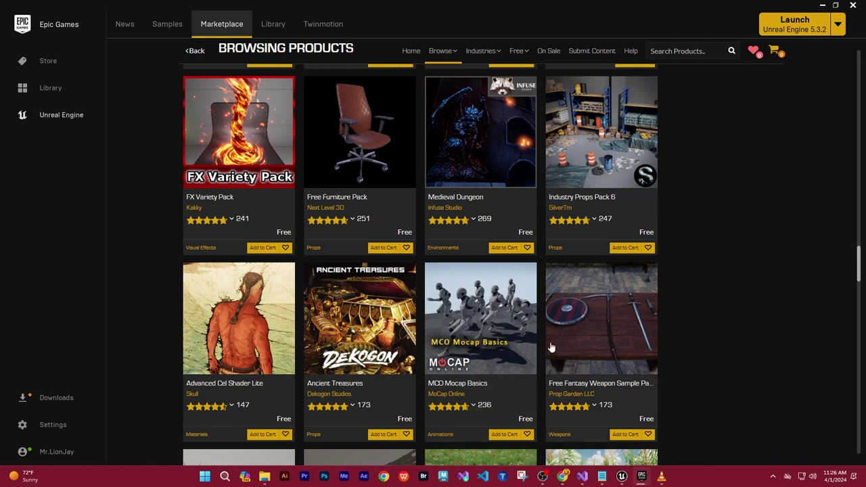
scroll(568, 342, down, 1)
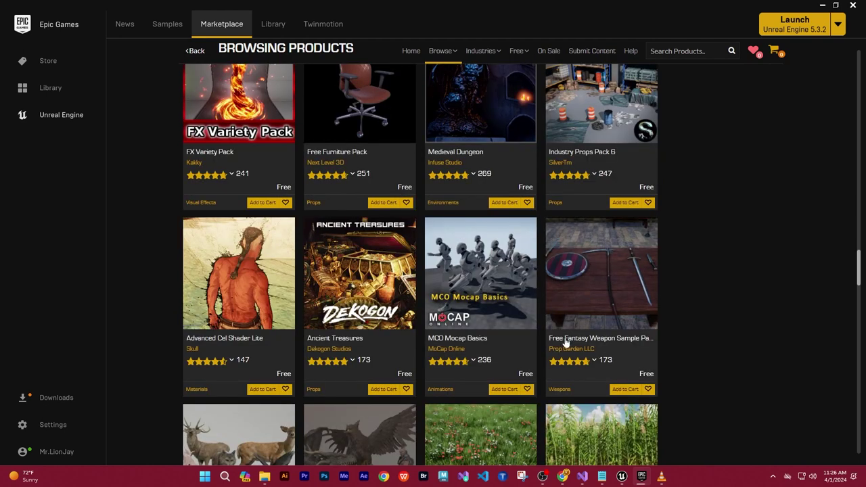
scroll(504, 344, down, 1)
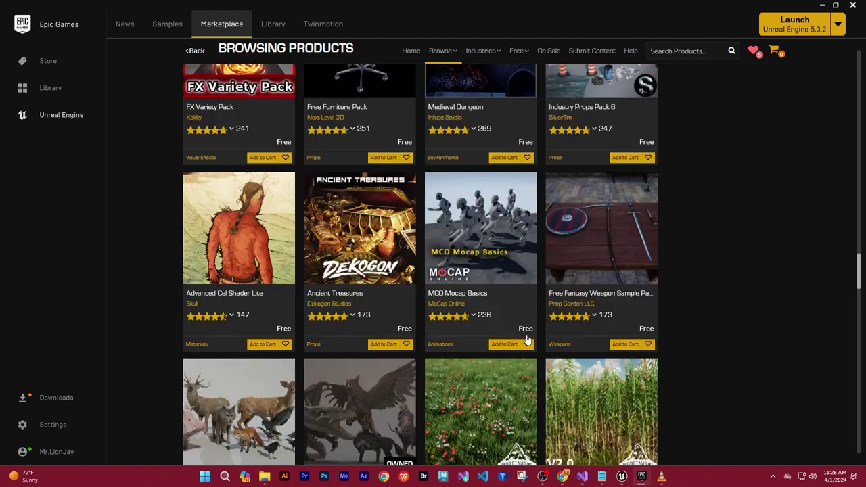
scroll(543, 335, down, 1)
scroll(579, 341, down, 2)
scroll(578, 341, down, 1)
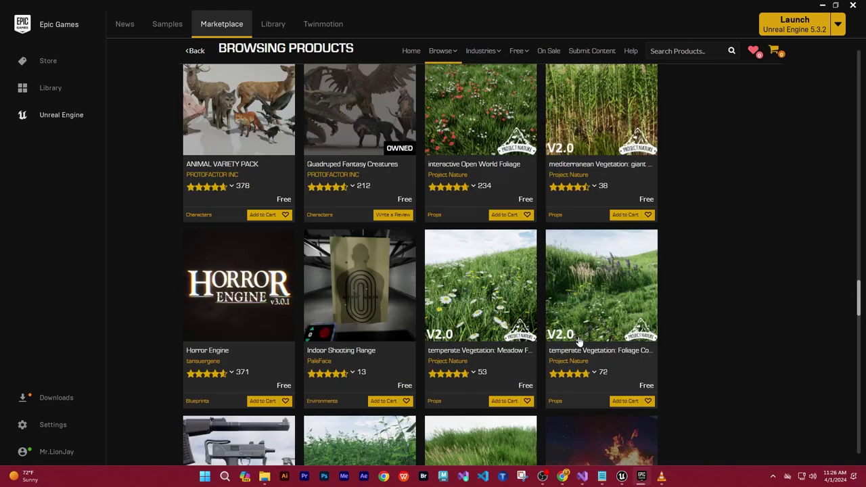
scroll(579, 342, down, 1)
scroll(580, 343, down, 1)
scroll(580, 343, down, 1)
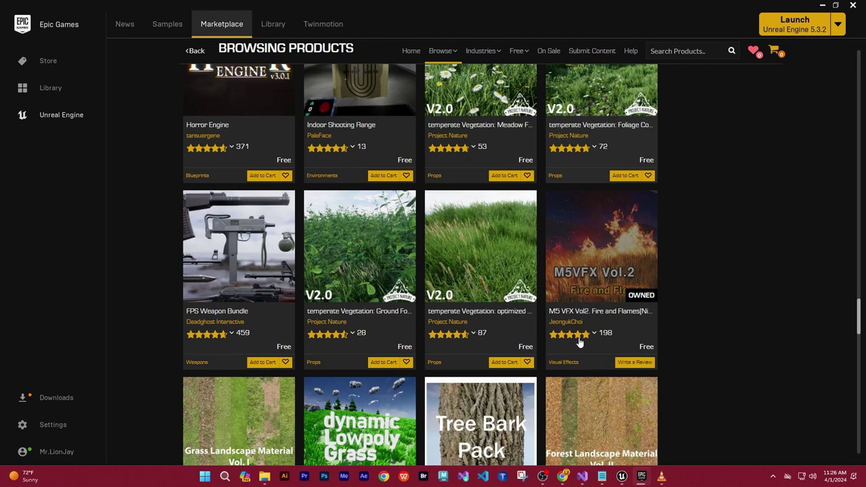
scroll(579, 343, down, 2)
scroll(579, 343, down, 2)
scroll(580, 344, down, 1)
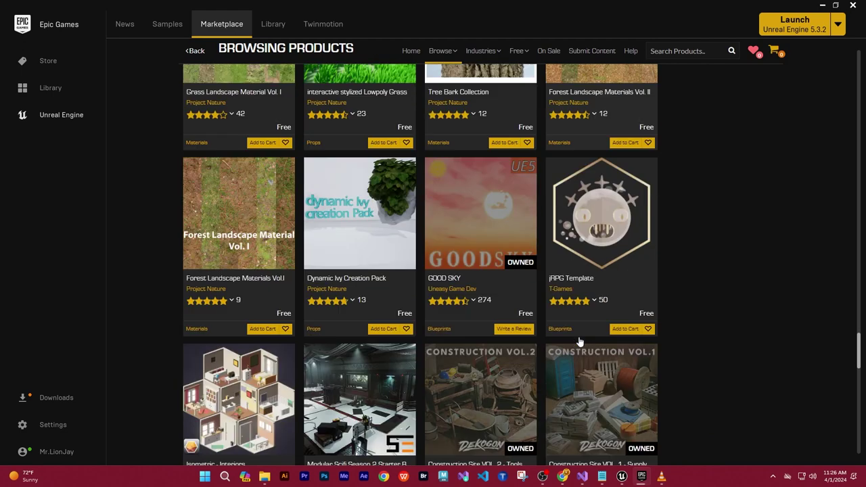
scroll(580, 343, down, 1)
scroll(579, 343, down, 2)
scroll(580, 343, down, 1)
scroll(579, 343, down, 1)
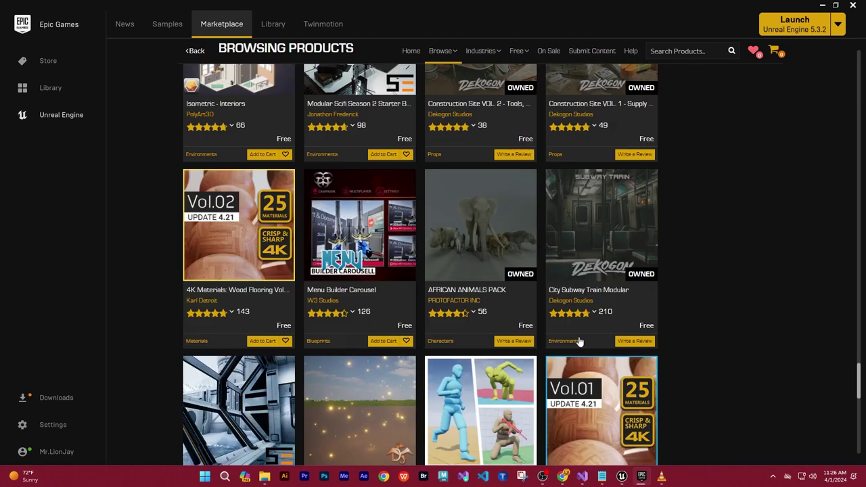
scroll(580, 344, down, 1)
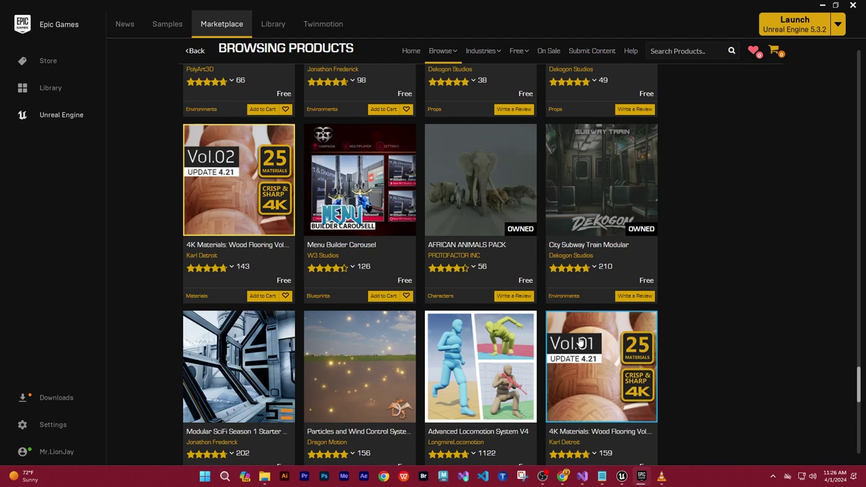
scroll(580, 344, down, 1)
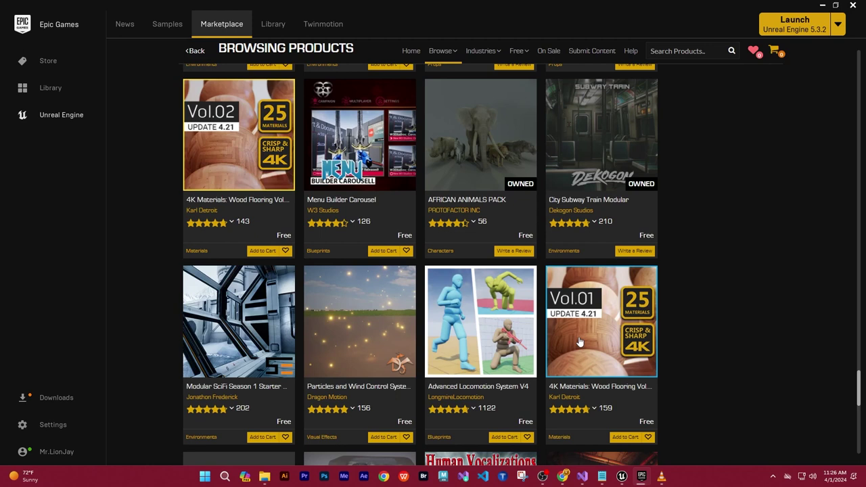
scroll(579, 343, down, 1)
scroll(580, 343, down, 1)
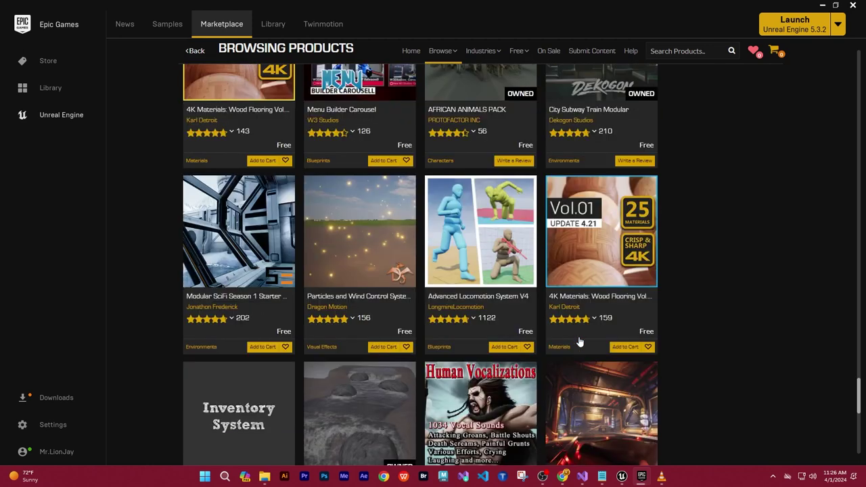
scroll(579, 343, down, 1)
scroll(579, 343, up, 1)
scroll(580, 343, down, 1)
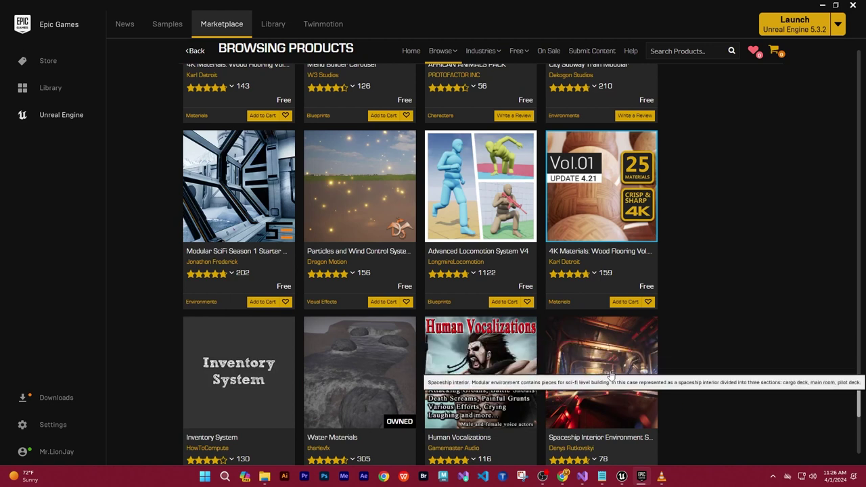
scroll(545, 334, down, 1)
scroll(547, 338, down, 1)
scroll(547, 338, down, 1)
scroll(547, 338, down, 2)
scroll(548, 339, down, 2)
scroll(548, 339, down, 2)
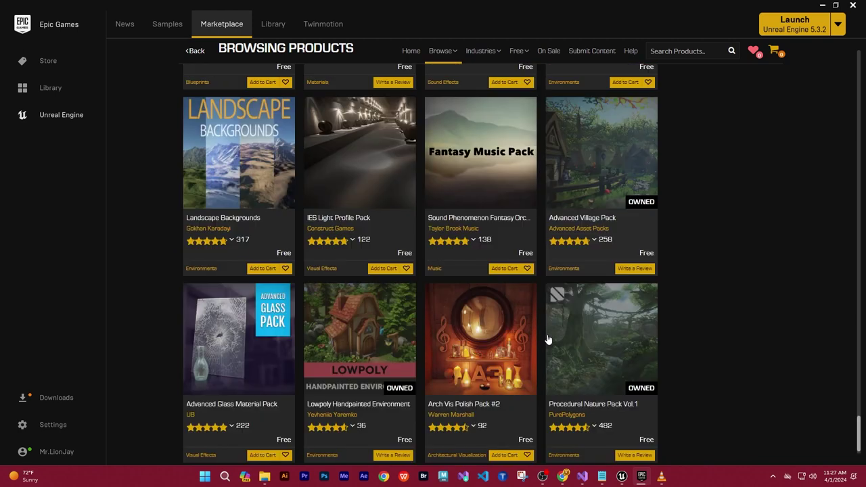
scroll(548, 339, down, 1)
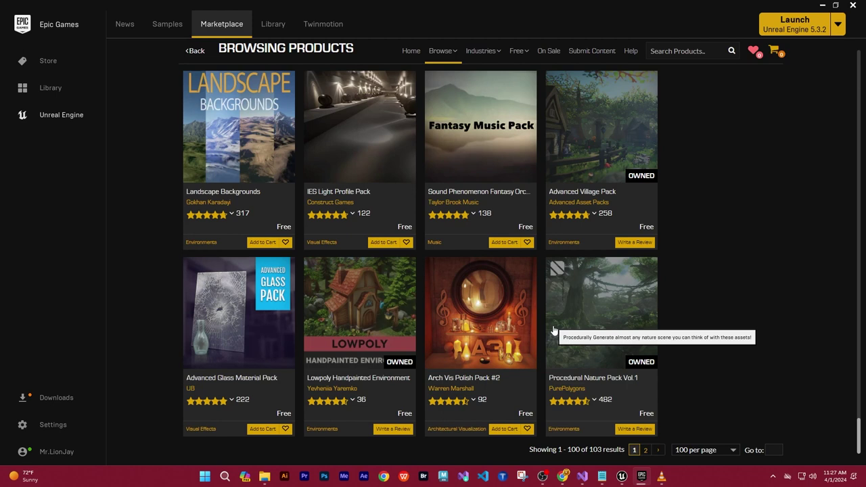
Scroll back up the listing until Vehicle Variety Pack Volume 2 and Assetsville Town are visible
scroll(553, 331, up, 2)
scroll(553, 331, up, 1)
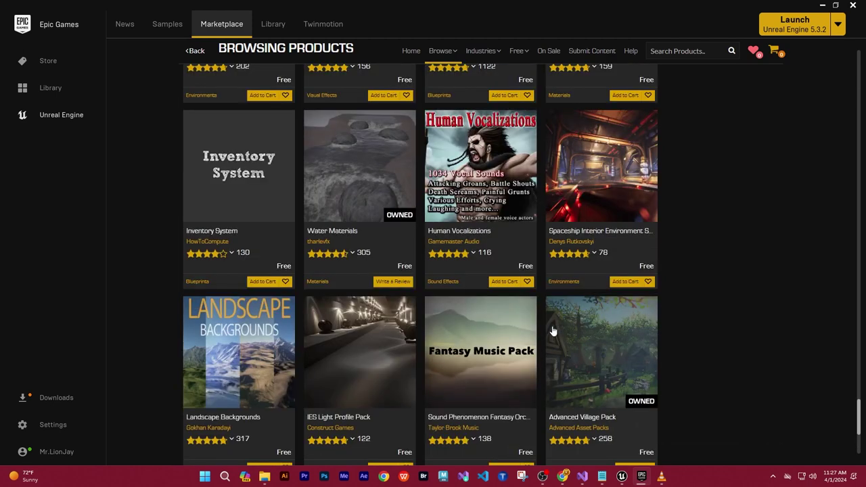
scroll(553, 331, up, 1)
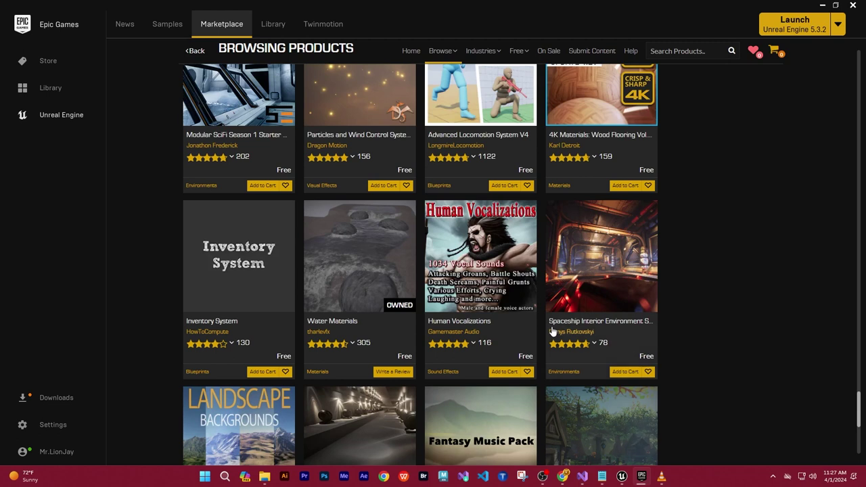
scroll(553, 331, up, 2)
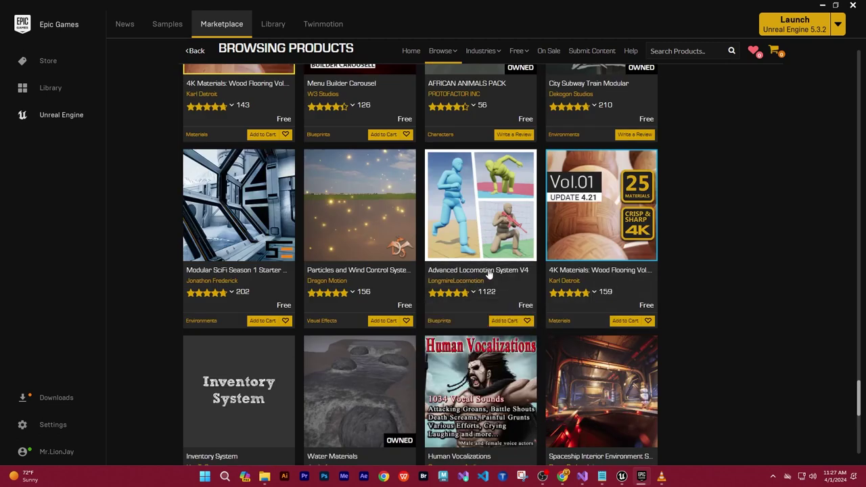
mouse_move(494, 296)
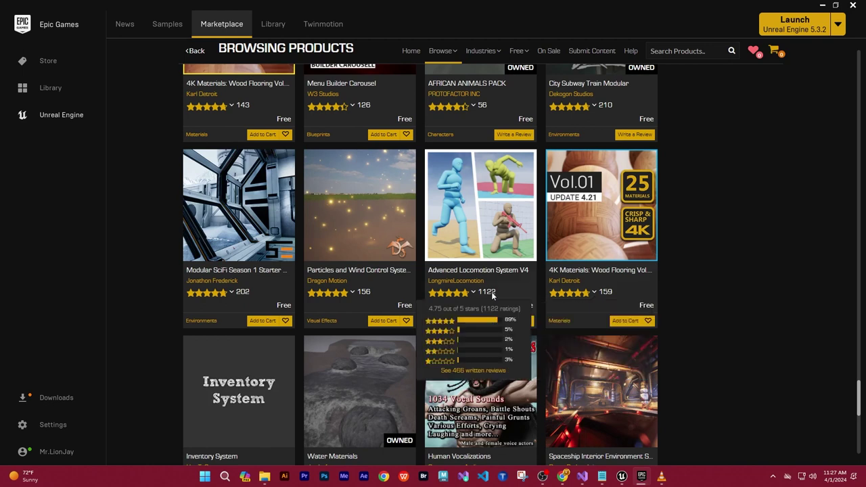
scroll(610, 298, up, 1)
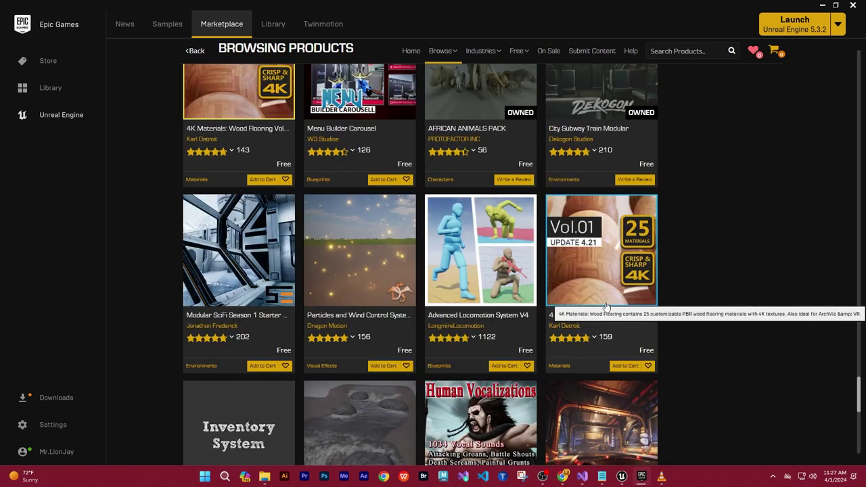
scroll(606, 306, up, 1)
scroll(605, 308, up, 1)
scroll(605, 309, up, 1)
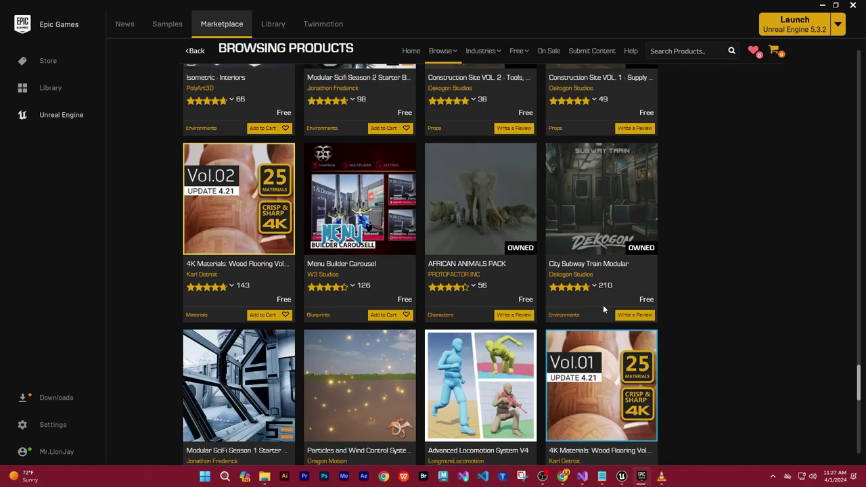
scroll(605, 310, up, 1)
scroll(605, 310, up, 1)
scroll(605, 312, up, 1)
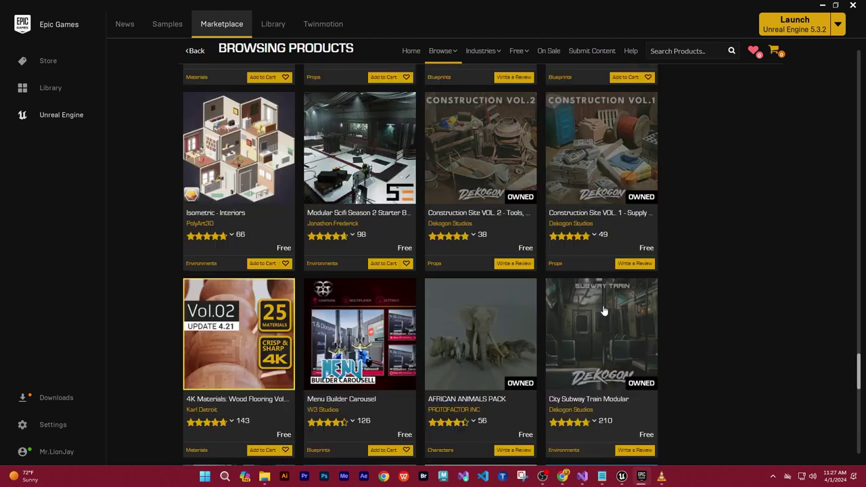
scroll(605, 310, up, 2)
scroll(605, 311, up, 1)
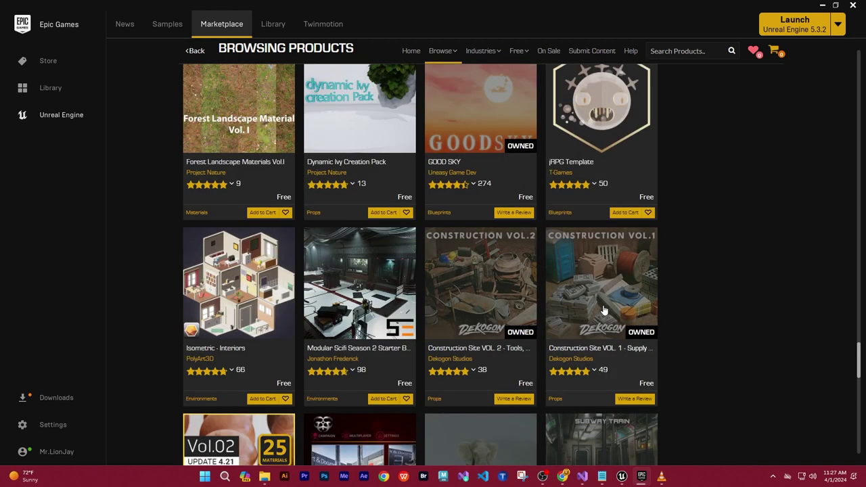
scroll(604, 311, up, 1)
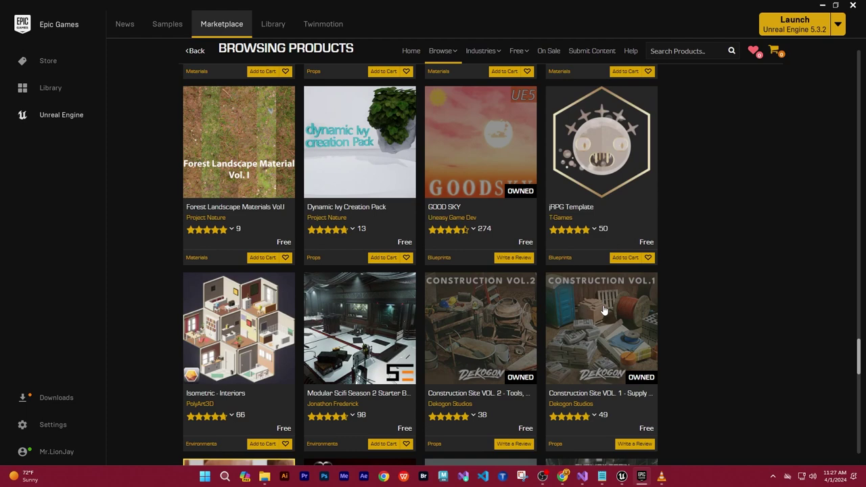
scroll(605, 310, up, 1)
scroll(605, 311, up, 1)
scroll(604, 311, up, 2)
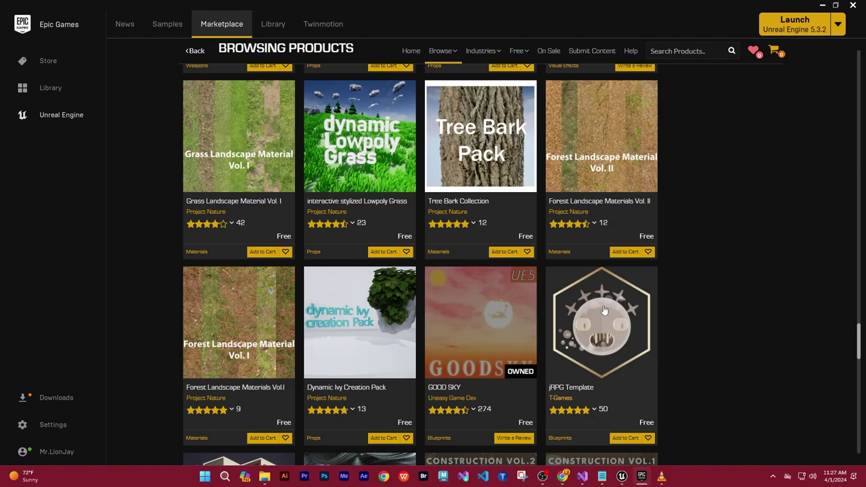
scroll(604, 311, up, 1)
scroll(604, 311, up, 2)
scroll(604, 311, up, 2)
scroll(605, 311, up, 2)
scroll(605, 311, up, 1)
scroll(605, 311, up, 2)
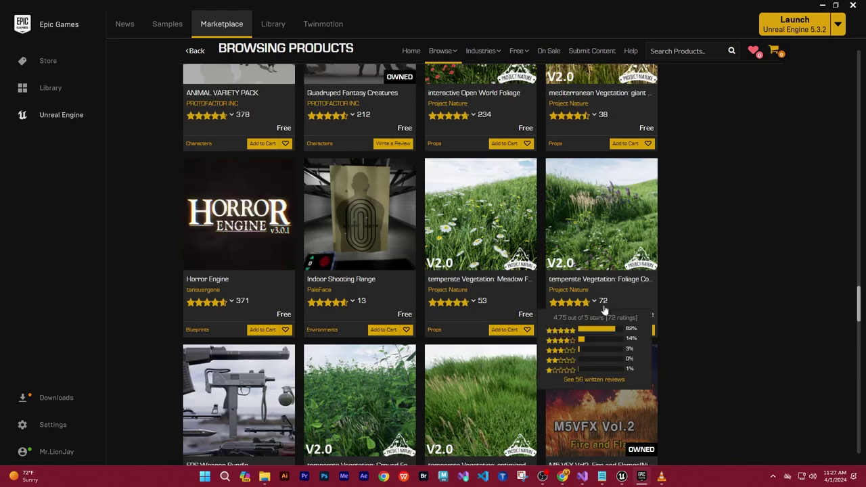
scroll(605, 311, up, 2)
scroll(604, 311, up, 1)
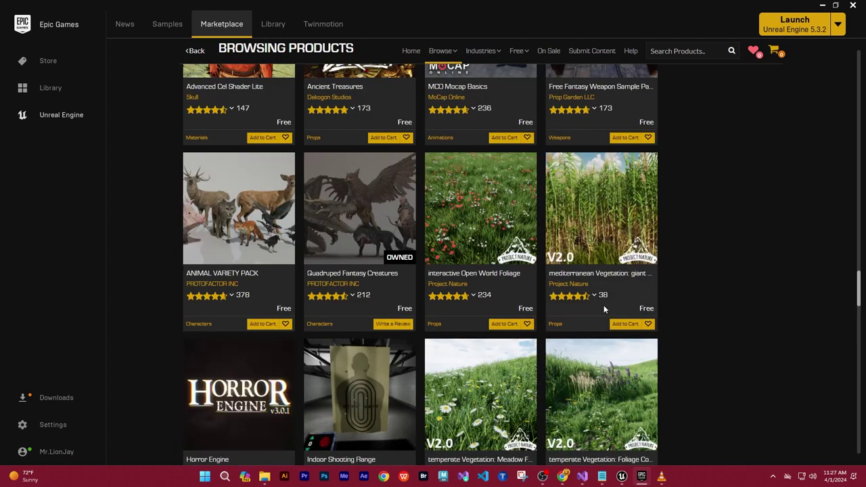
scroll(605, 309, up, 1)
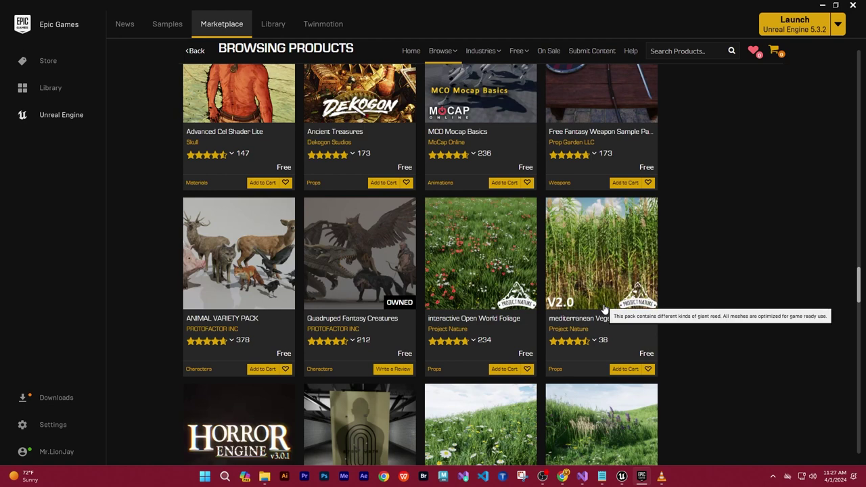
scroll(605, 309, up, 1)
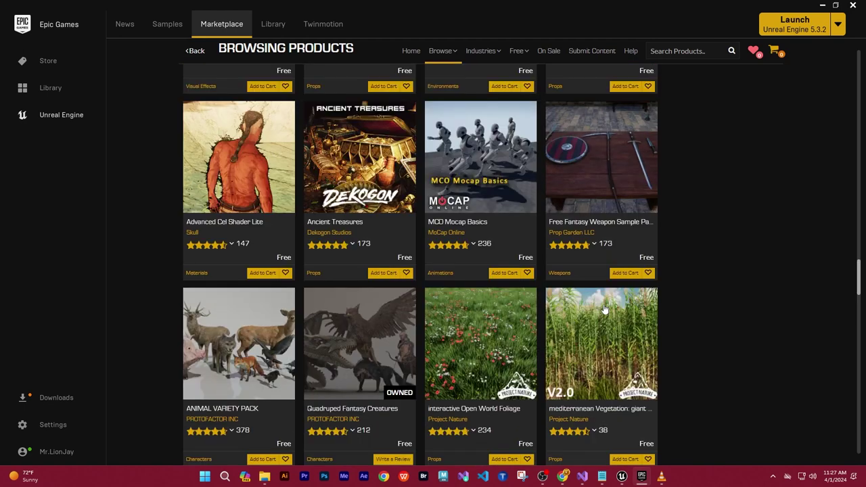
scroll(605, 309, up, 3)
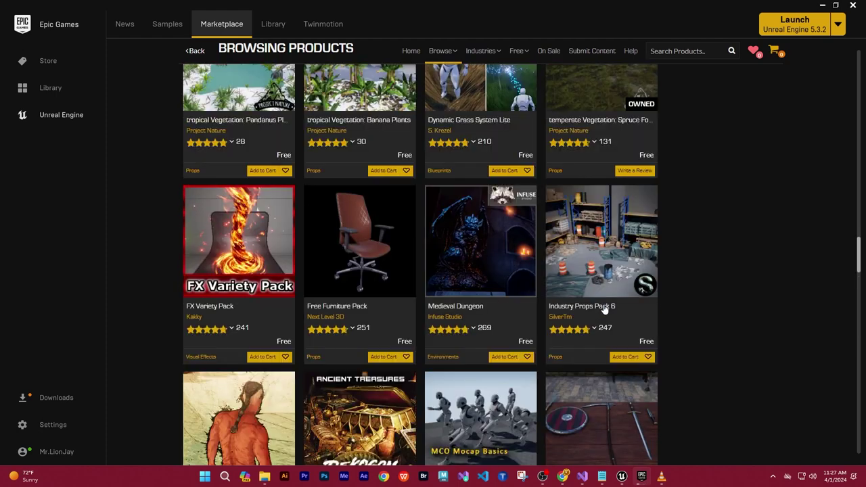
scroll(605, 309, up, 1)
scroll(605, 310, up, 1)
scroll(605, 309, up, 1)
scroll(604, 309, up, 1)
scroll(604, 309, up, 1)
scroll(604, 309, up, 1)
scroll(605, 309, up, 1)
scroll(605, 309, up, 2)
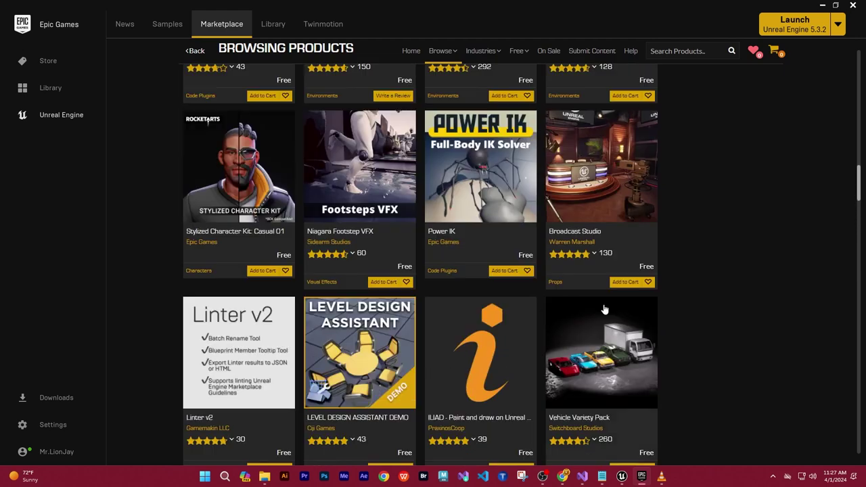
scroll(605, 310, up, 1)
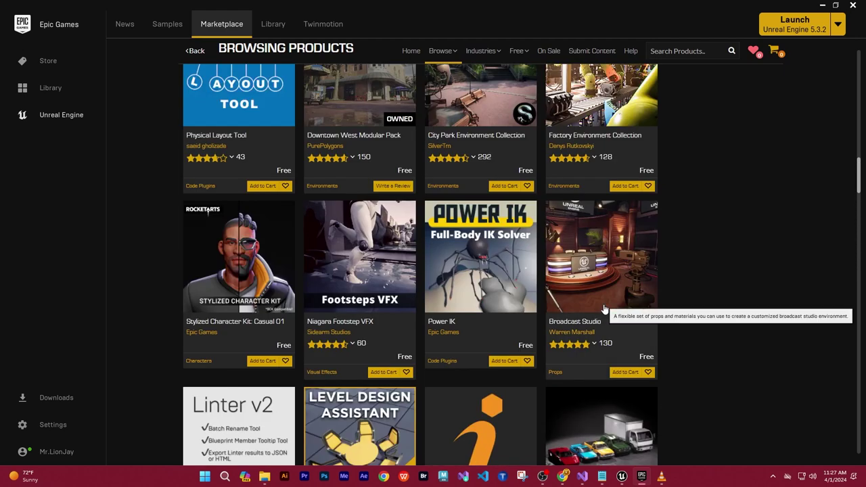
scroll(604, 310, up, 1)
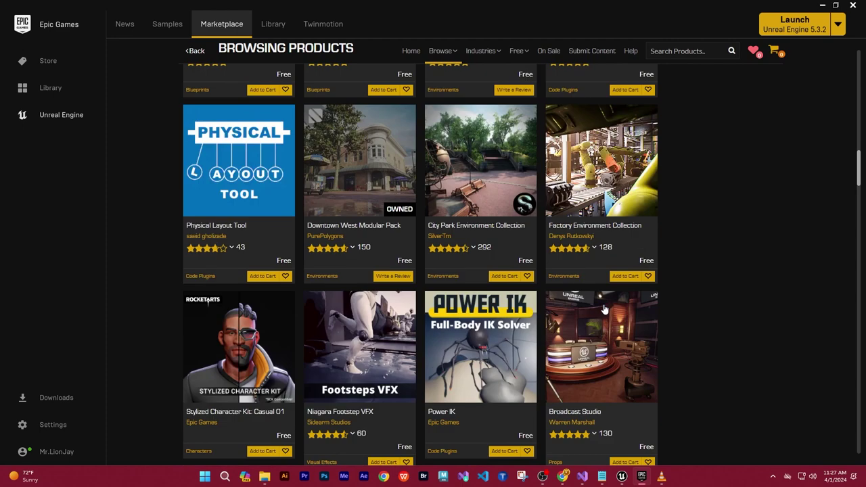
scroll(605, 310, up, 2)
scroll(605, 310, up, 1)
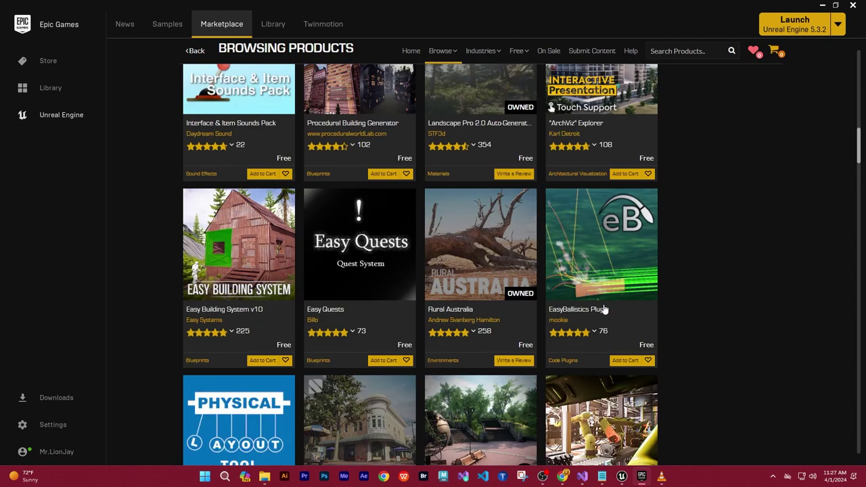
scroll(605, 309, up, 1)
scroll(605, 309, up, 1)
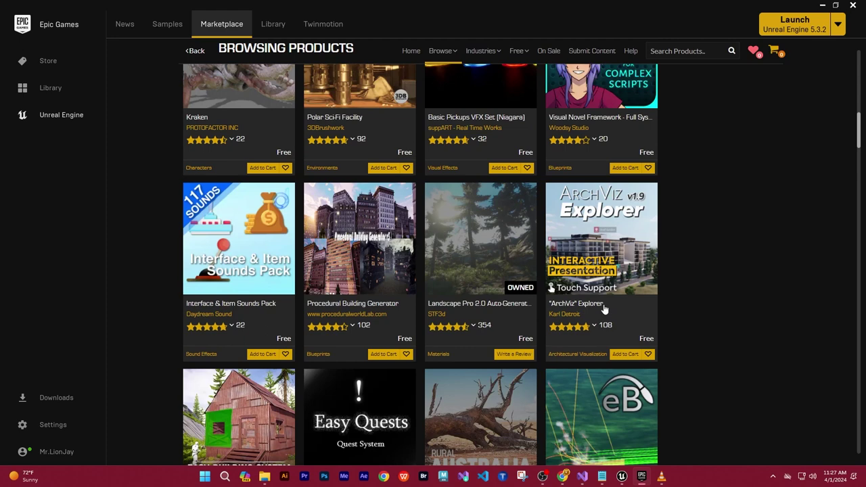
scroll(604, 308, up, 2)
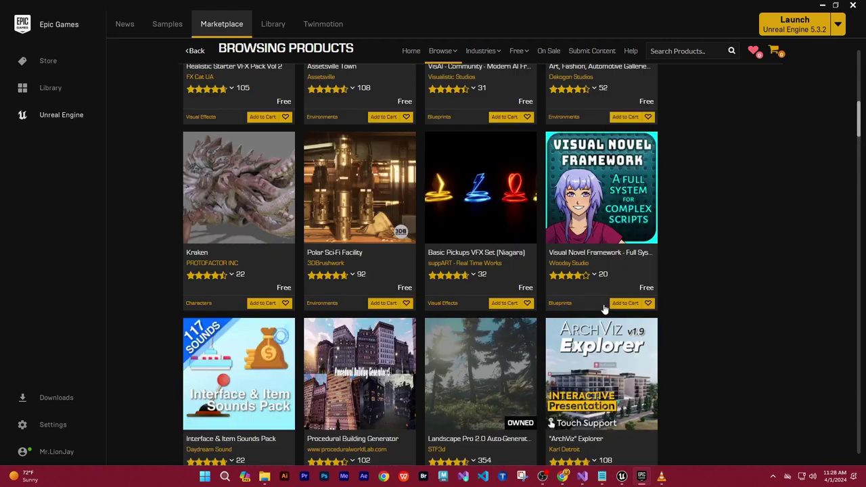
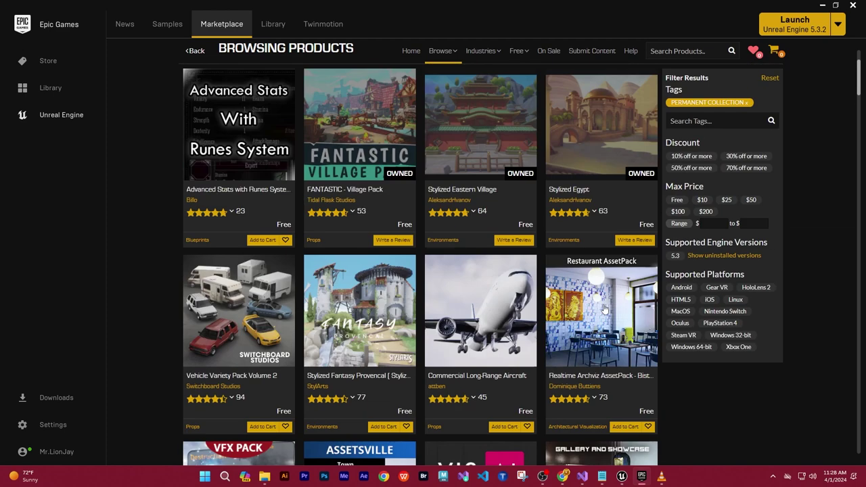
Browse down the free Marketplace listing to find the Human Vocalizations card
scroll(604, 310, up, 1)
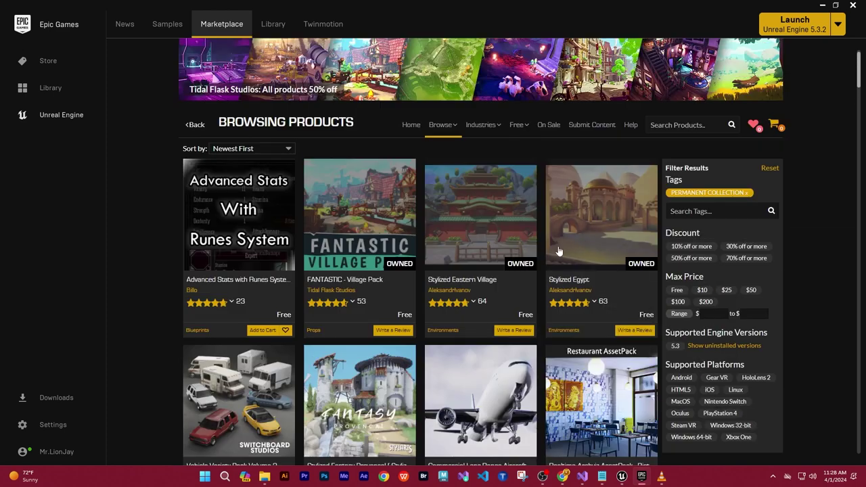
scroll(530, 264, down, 3)
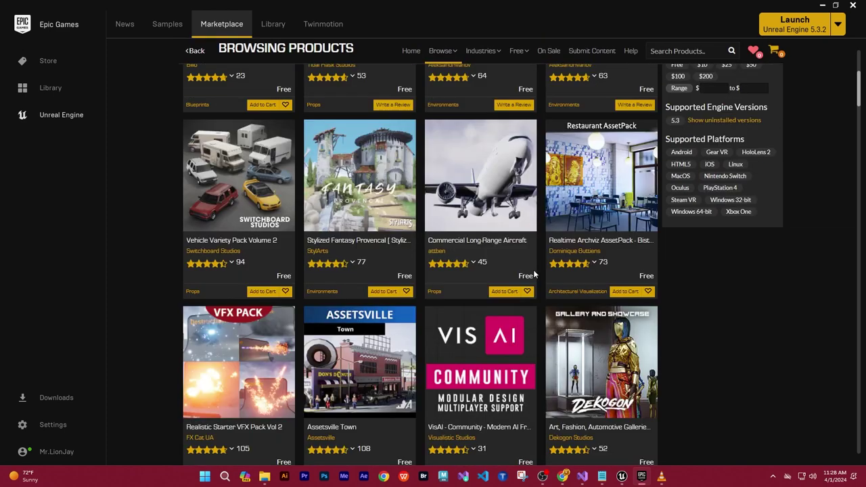
scroll(535, 274, down, 1)
scroll(535, 274, down, 1)
scroll(535, 274, down, 1)
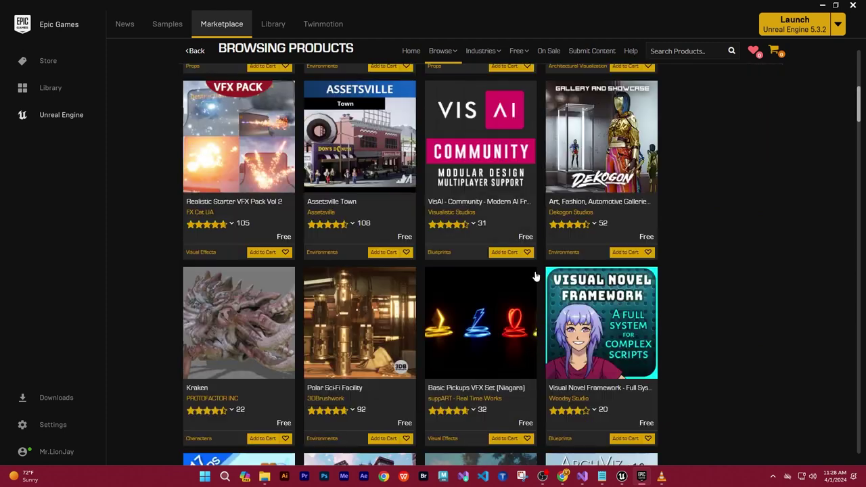
scroll(535, 274, down, 1)
scroll(535, 277, down, 1)
scroll(535, 277, up, 1)
scroll(535, 277, down, 1)
scroll(535, 273, down, 1)
scroll(534, 272, down, 1)
scroll(535, 273, down, 1)
scroll(535, 272, down, 1)
scroll(534, 272, down, 1)
scroll(535, 274, down, 1)
scroll(534, 275, down, 1)
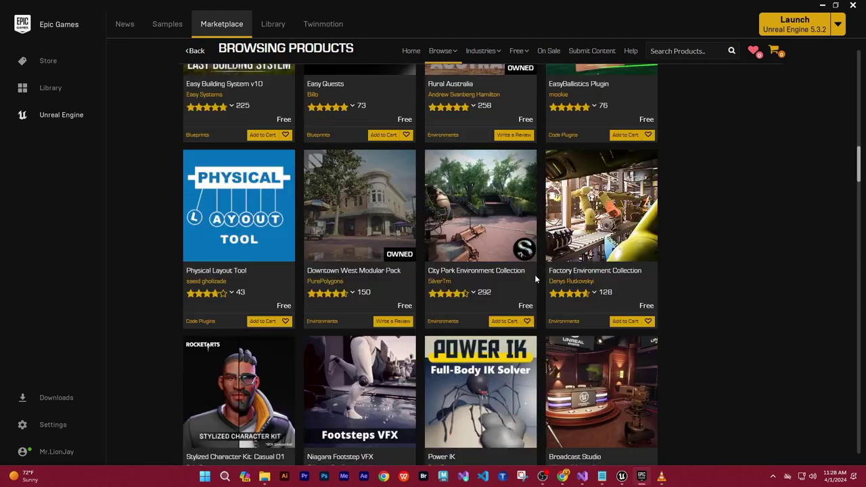
scroll(535, 274, down, 1)
scroll(535, 275, down, 1)
scroll(535, 275, down, 1)
scroll(535, 278, down, 1)
scroll(535, 279, down, 2)
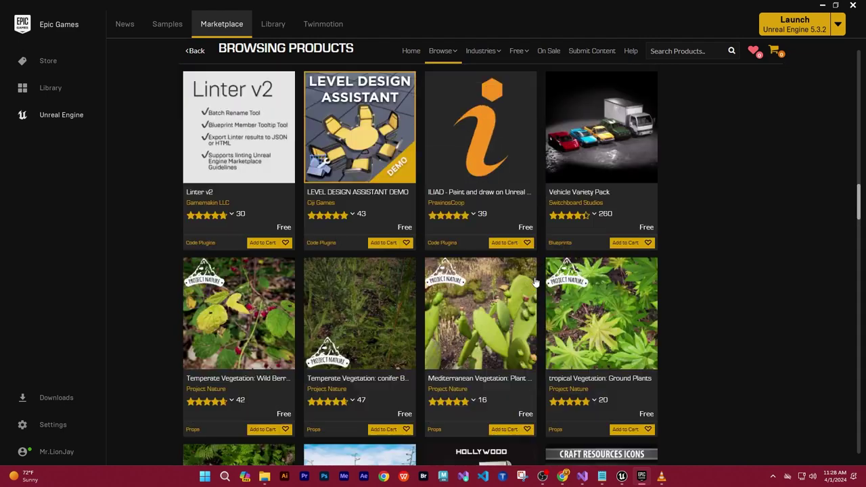
scroll(535, 281, down, 2)
scroll(534, 281, down, 2)
scroll(535, 281, down, 4)
scroll(534, 282, down, 3)
scroll(534, 283, down, 1)
scroll(534, 283, down, 3)
scroll(534, 283, down, 2)
scroll(534, 284, down, 2)
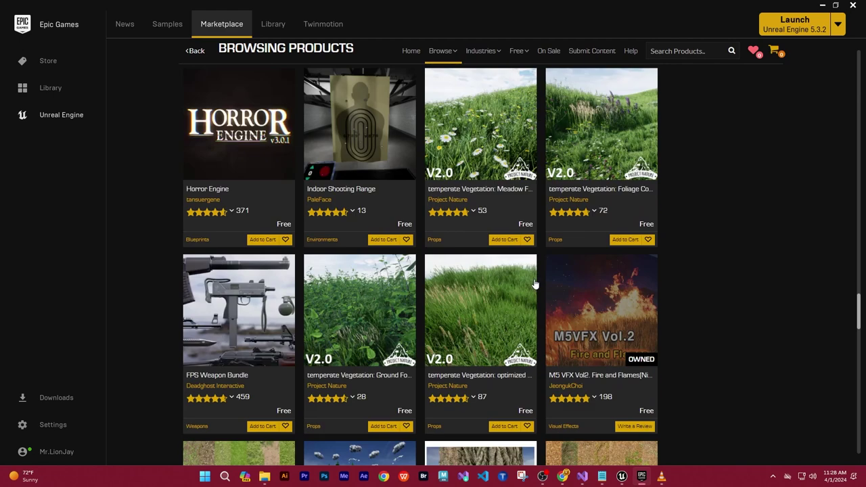
scroll(534, 284, down, 2)
scroll(534, 284, down, 3)
scroll(534, 284, down, 3)
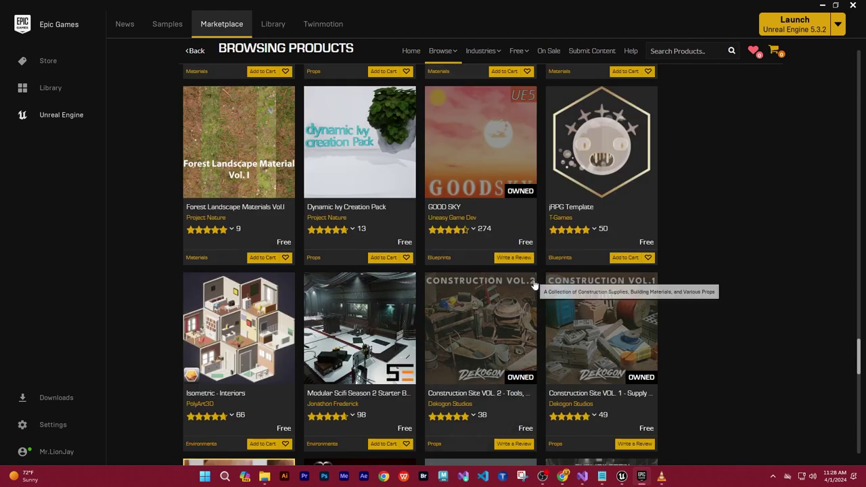
scroll(534, 285, down, 3)
scroll(534, 282, down, 5)
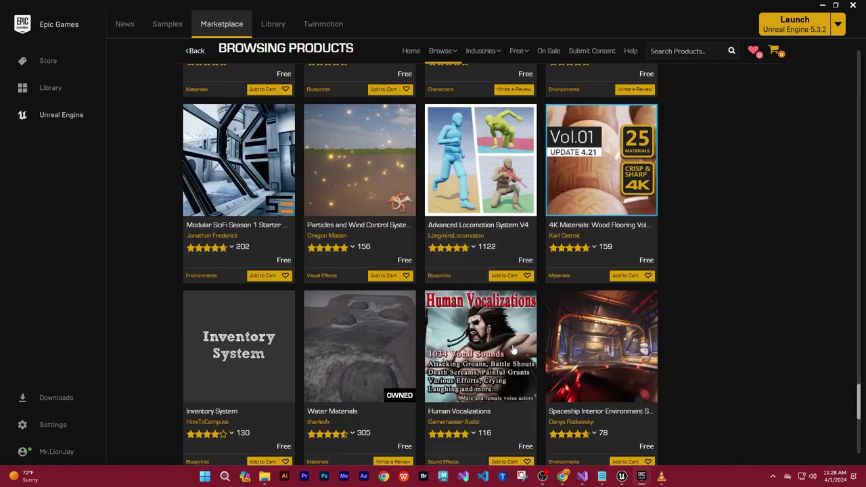
Open Human Vocalizations and review its description, technical details, tags and related content
click(472, 414)
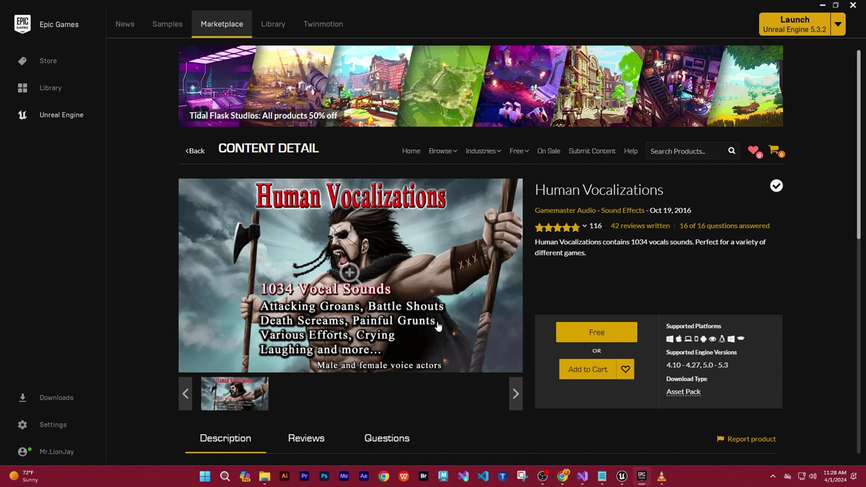
scroll(438, 326, down, 1)
scroll(437, 326, down, 2)
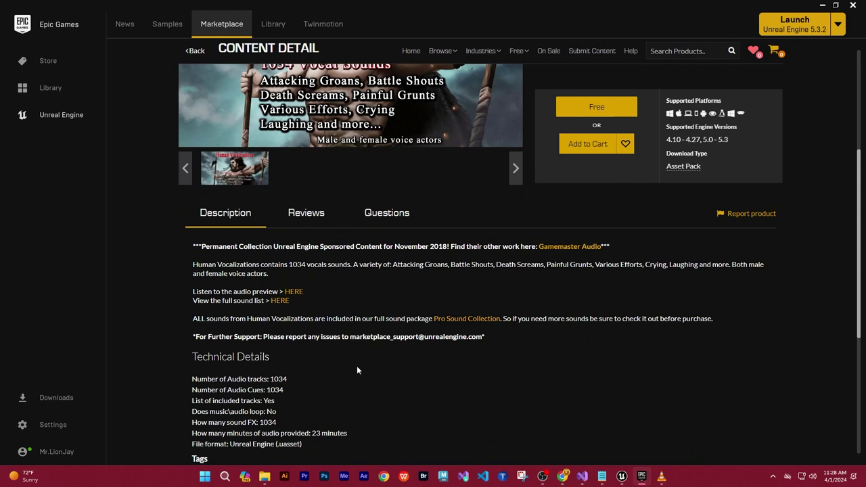
scroll(358, 371, down, 1)
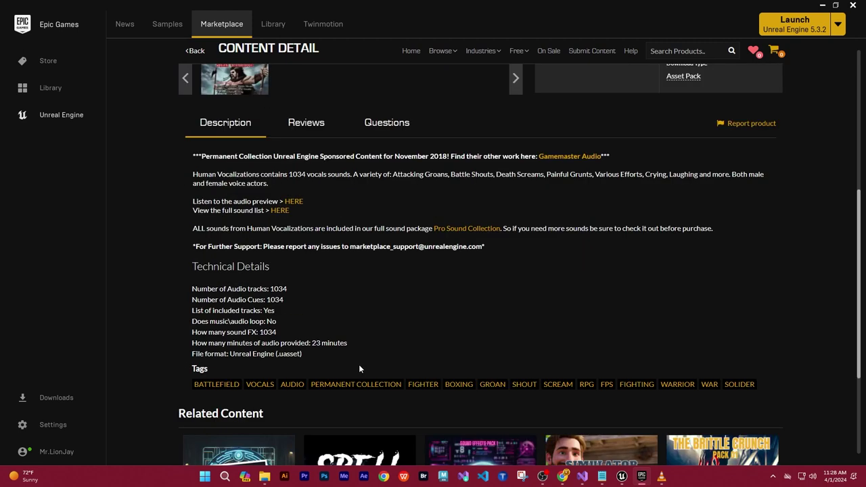
scroll(360, 369, down, 1)
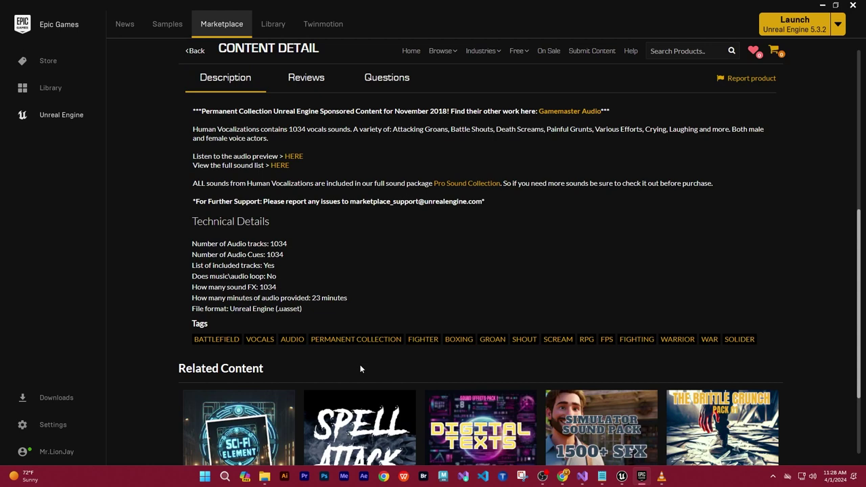
scroll(360, 367, down, 2)
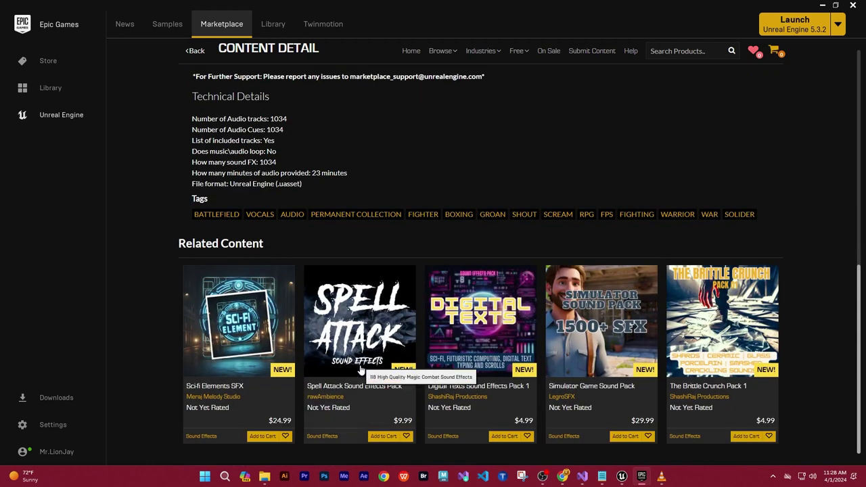
scroll(360, 366, up, 4)
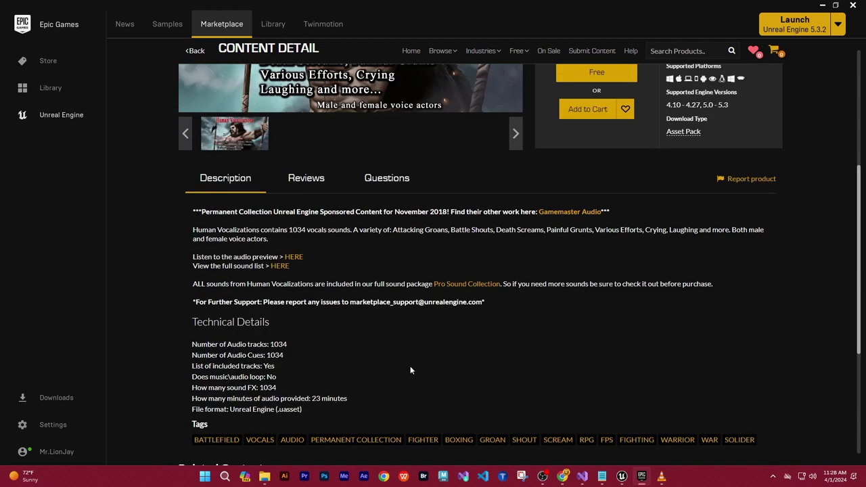
scroll(420, 365, up, 4)
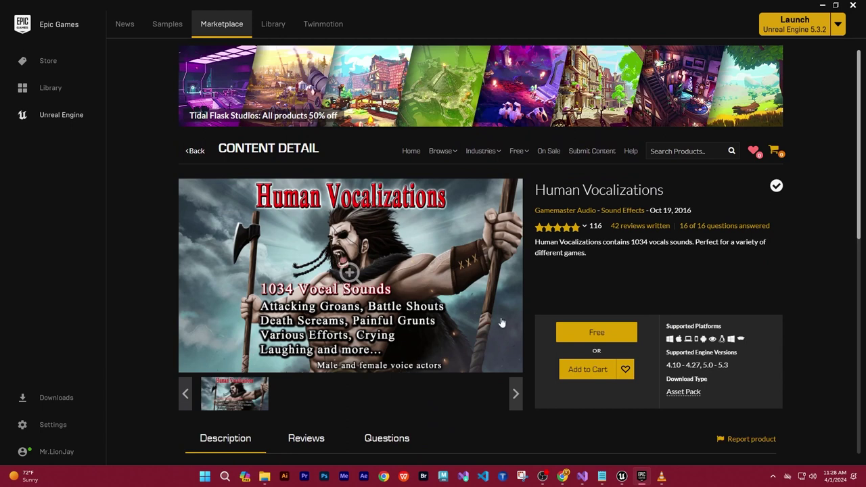
mouse_move(526, 155)
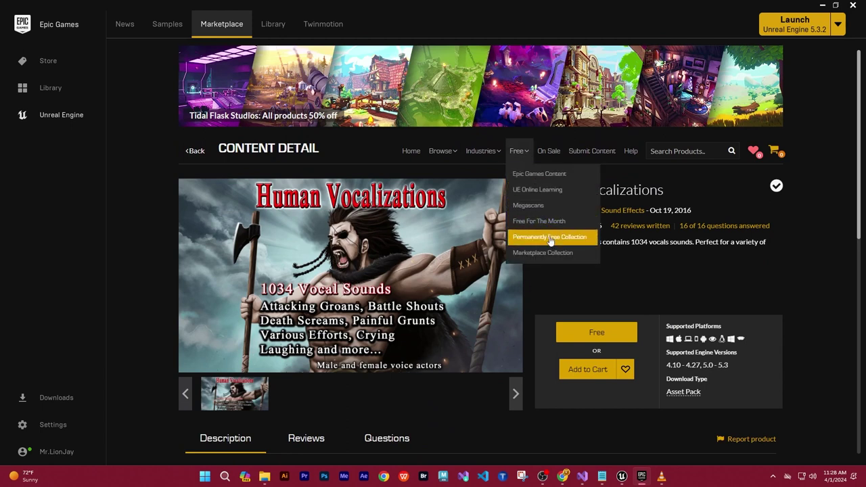
click(549, 236)
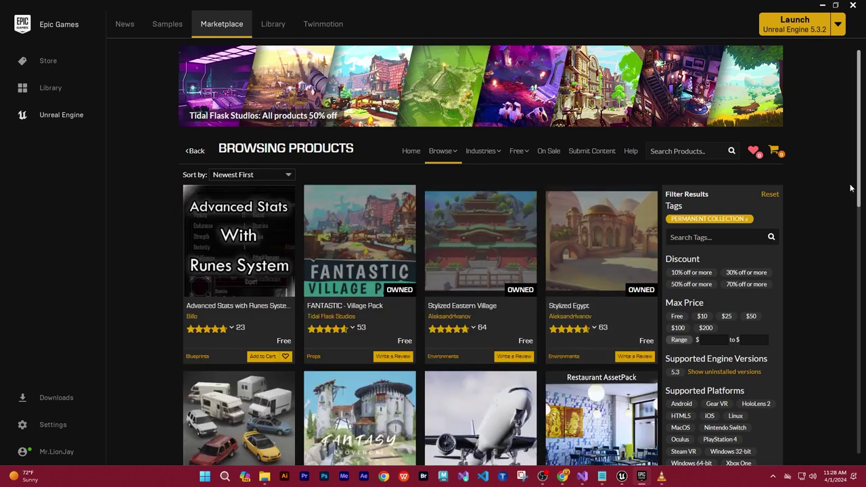
drag(860, 199, 857, 440)
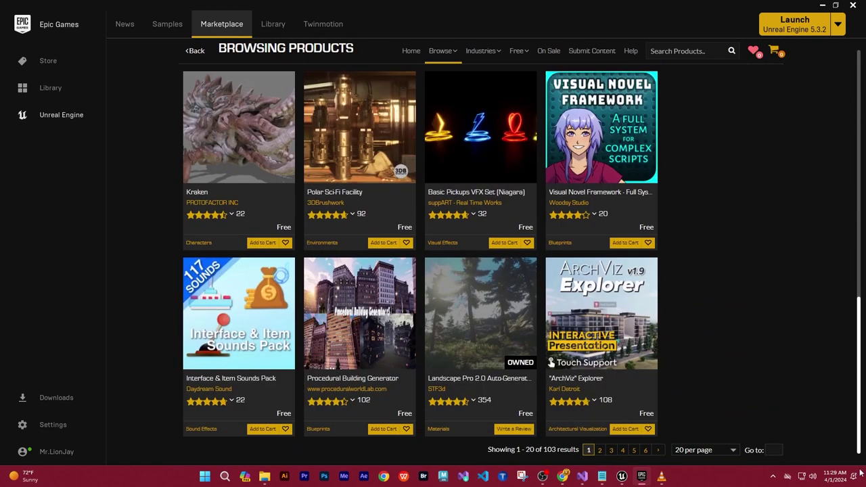
click(719, 454)
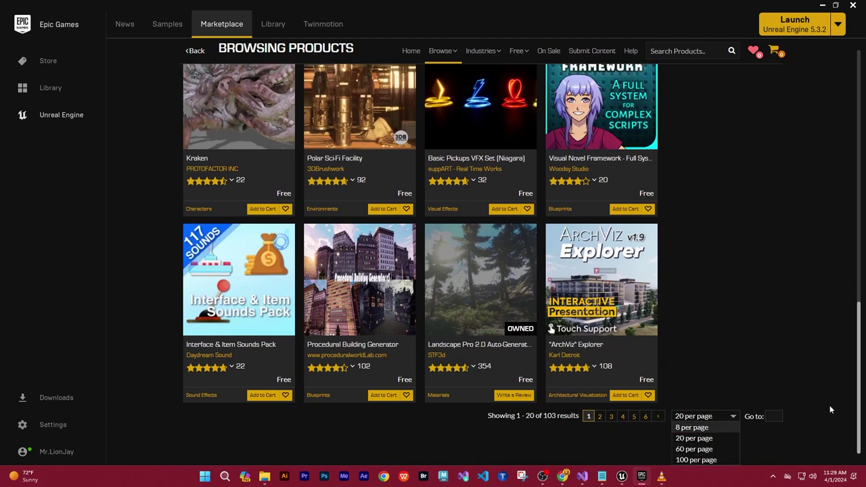
click(700, 461)
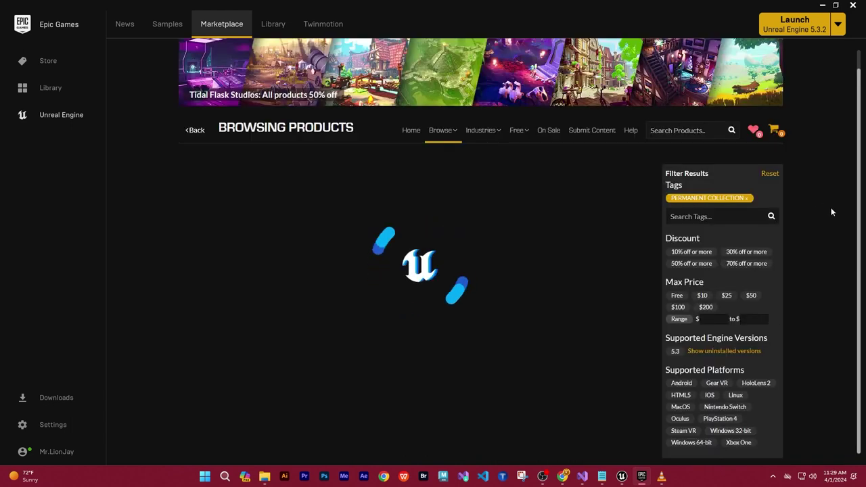
click(858, 144)
scroll(858, 144, down, 2)
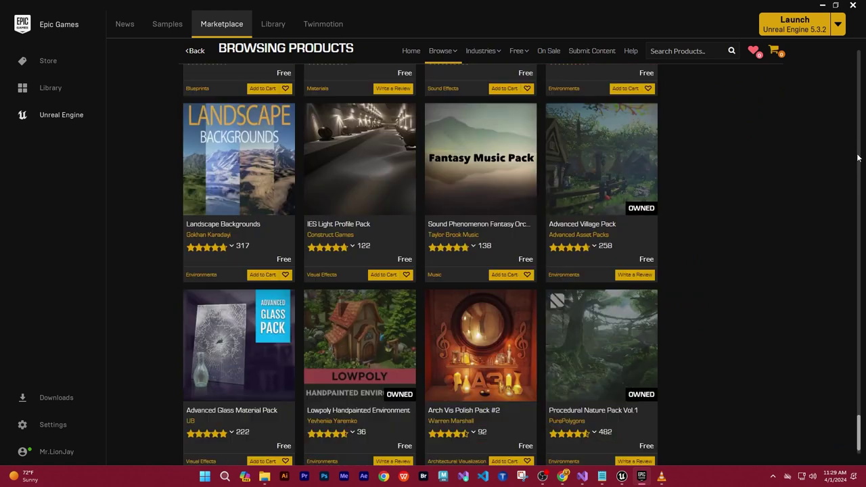
scroll(858, 190, up, 2)
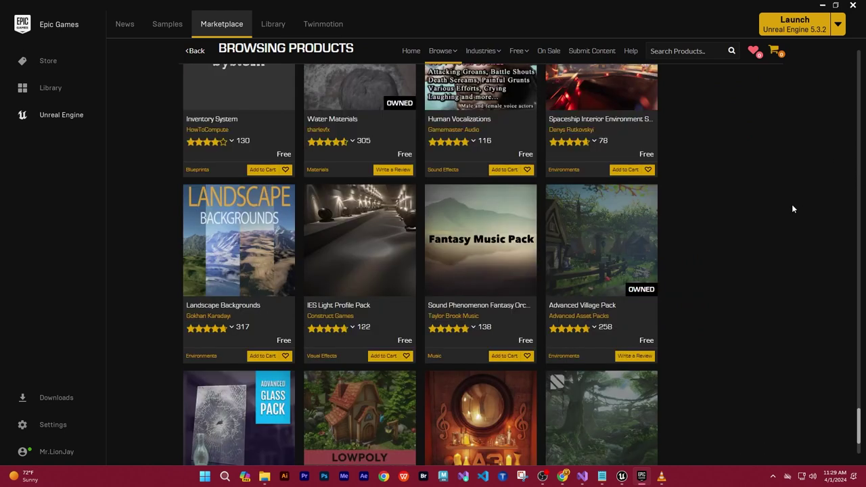
scroll(858, 447, down, 2)
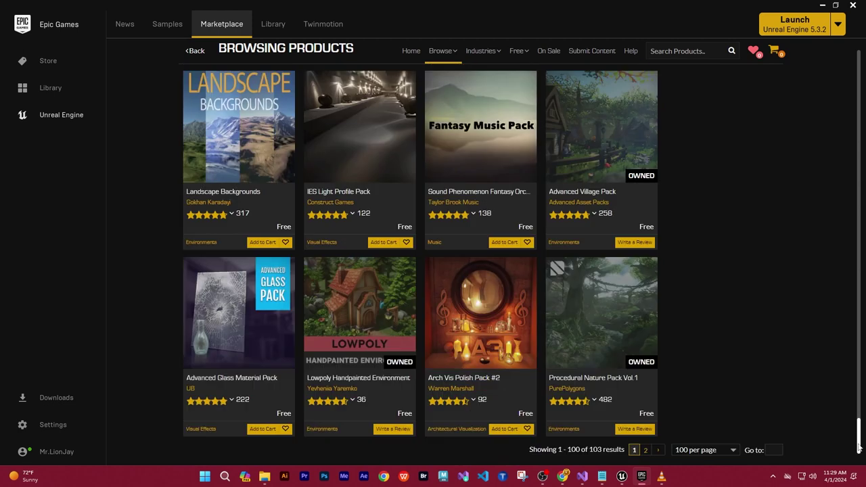
drag(858, 447, 861, 403)
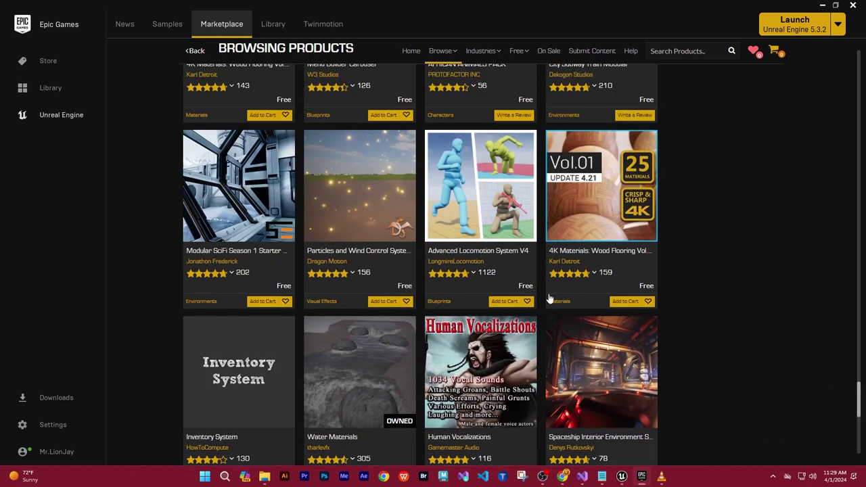
Open Advanced Locomotion System V4, read its description and Technical Details, then return to the top
click(499, 252)
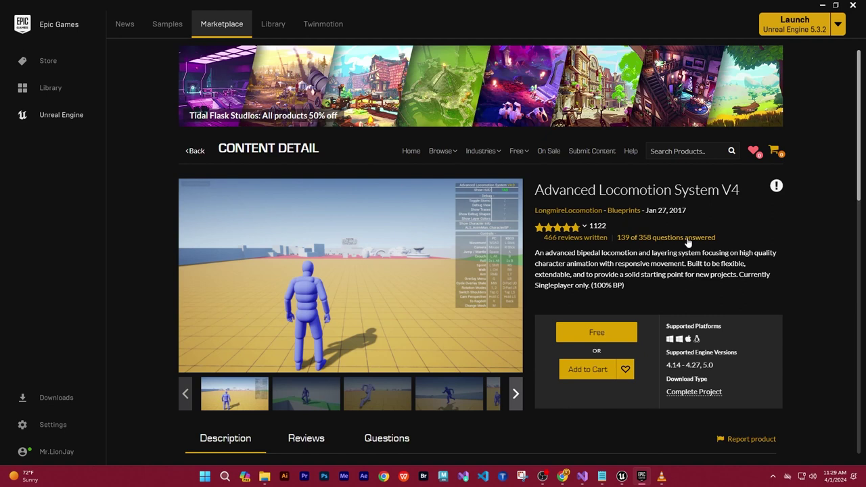
drag(858, 166, 845, 243)
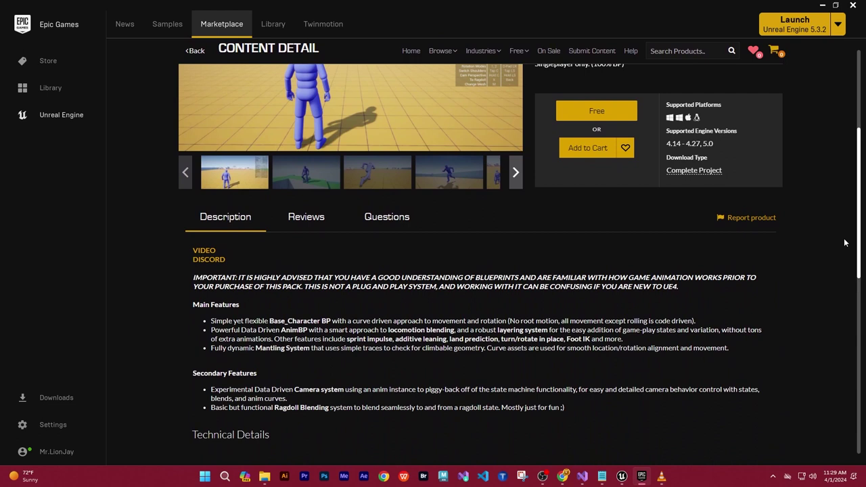
drag(844, 243, 838, 332)
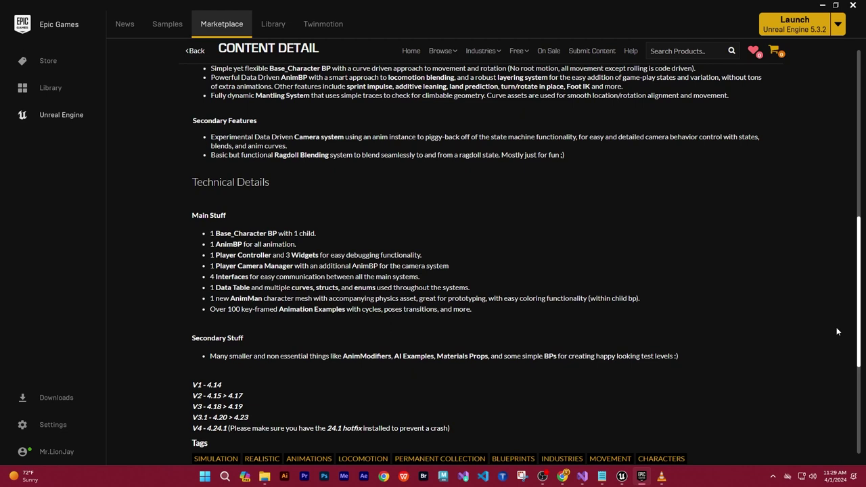
mouse_move(837, 332)
mouse_down()
mouse_move(842, 420)
mouse_move(850, 352)
mouse_up()
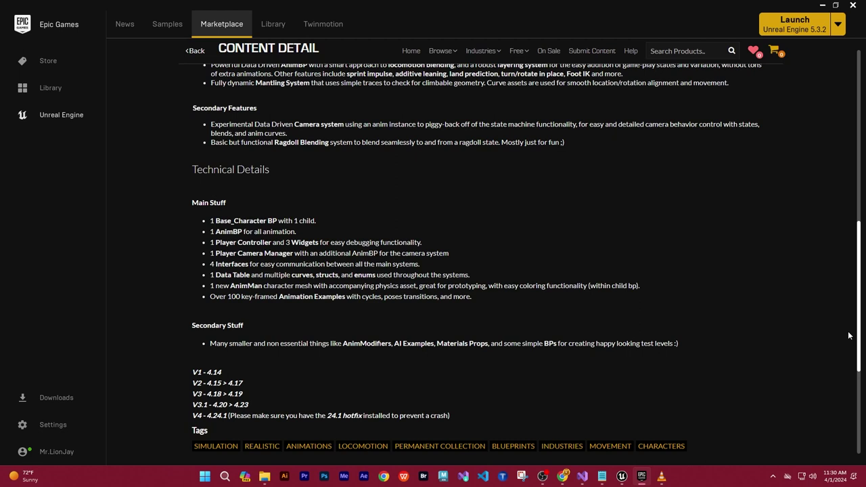
scroll(850, 335, up, 1)
scroll(851, 340, down, 1)
drag(858, 338, 864, 265)
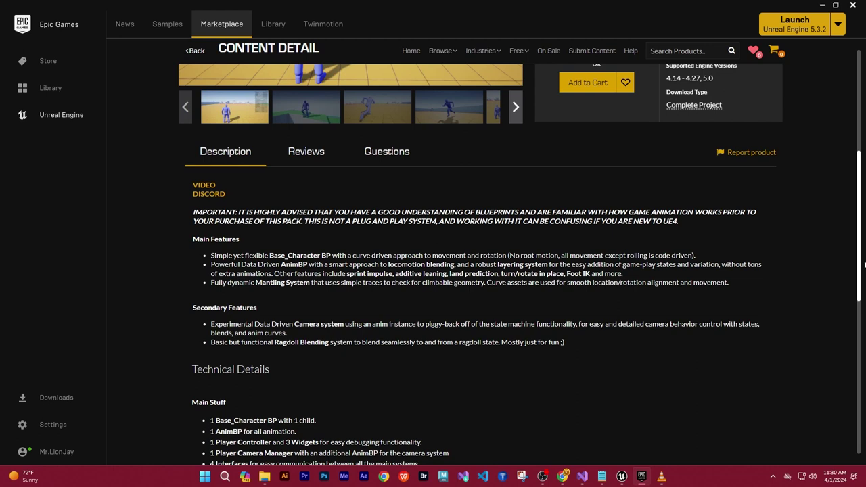
drag(864, 265, 865, 258)
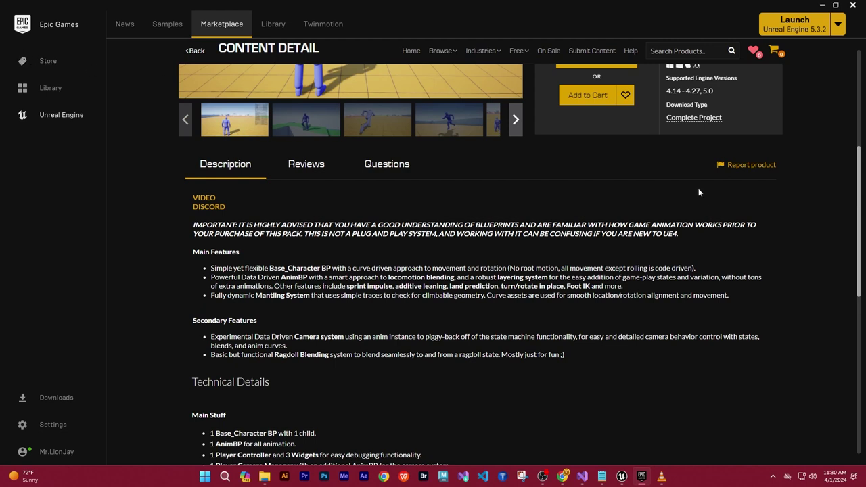
drag(854, 184, 856, 113)
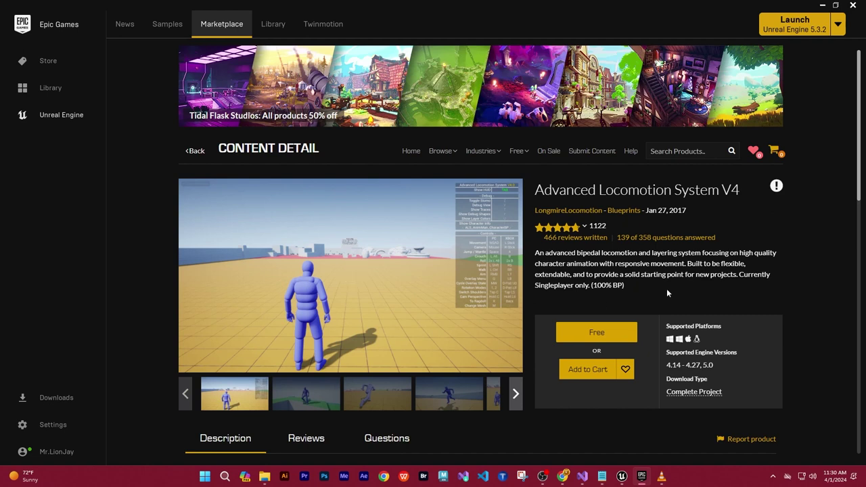
mouse_move(519, 151)
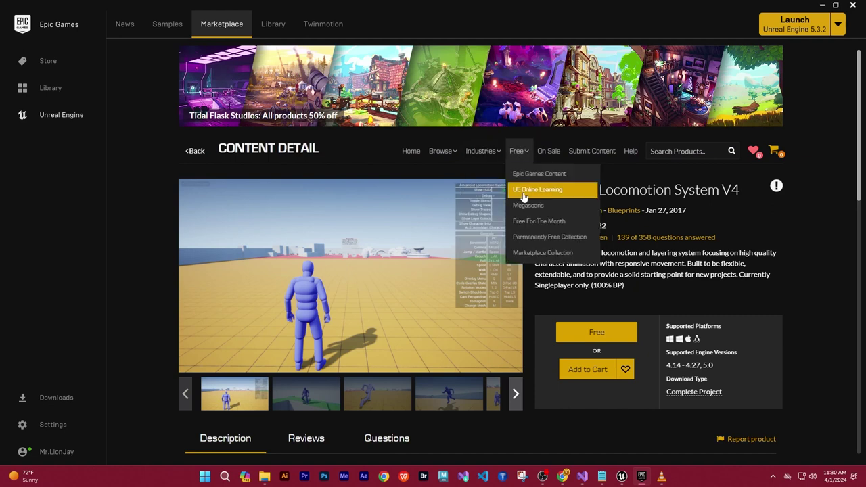
From the Free For The Month listing, open Primitive Characters (Pack) and scroll its details
click(535, 220)
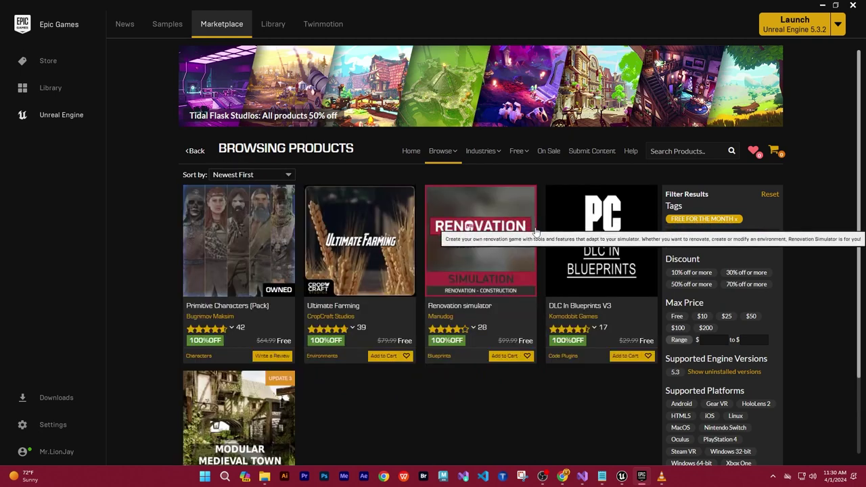
click(263, 229)
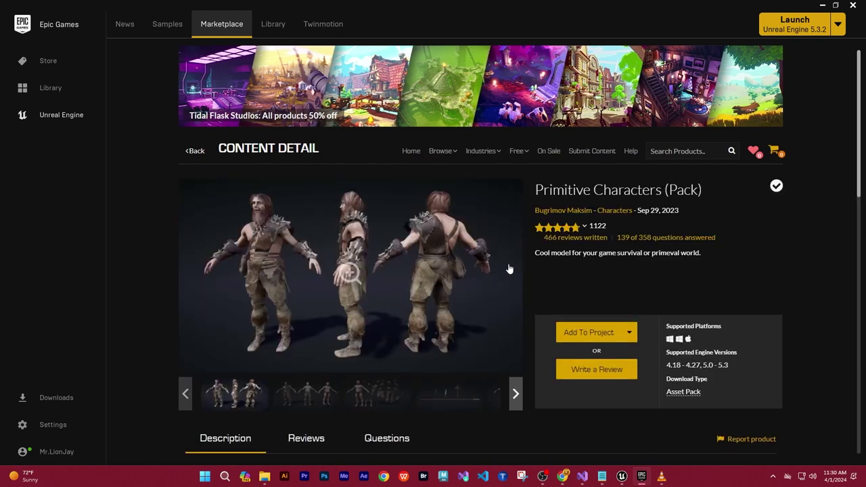
scroll(451, 295, down, 4)
scroll(450, 296, down, 2)
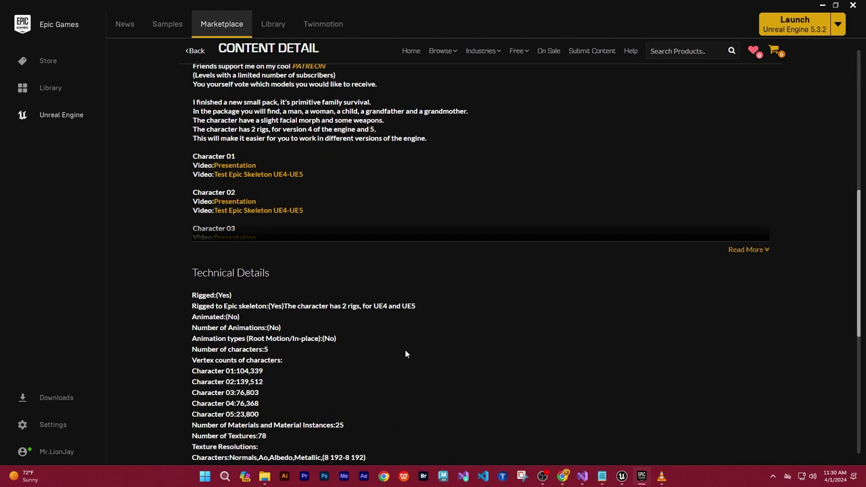
scroll(414, 351, down, 1)
scroll(416, 352, down, 1)
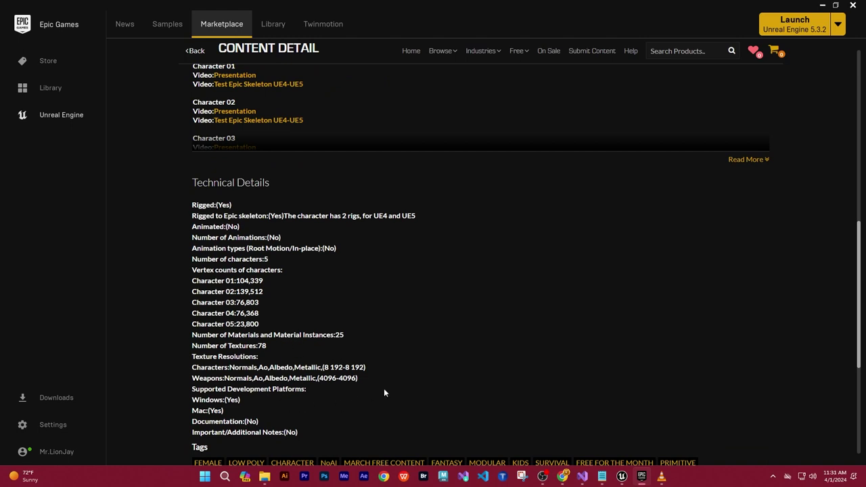
scroll(430, 384, down, 1)
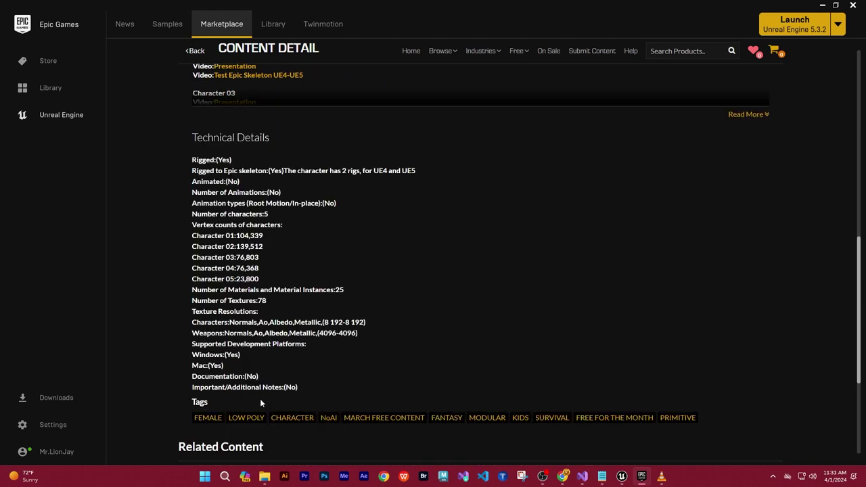
scroll(544, 371, up, 6)
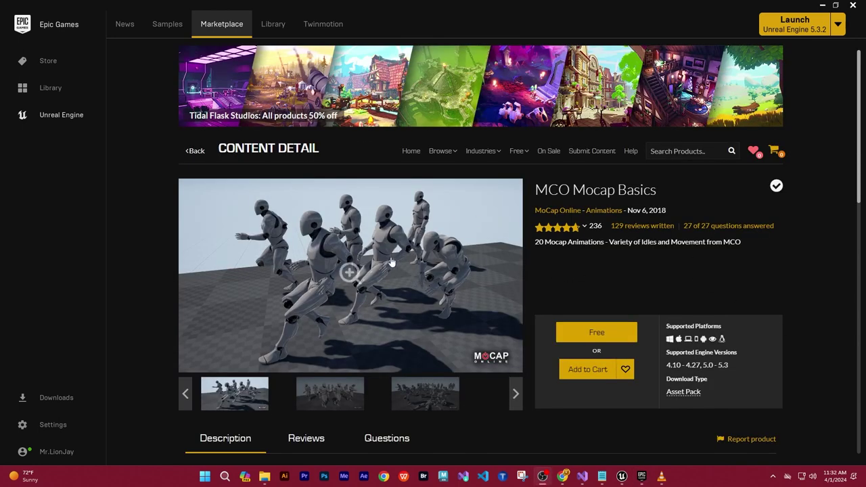
Scroll the MCO Mocap Basics page through its description, Technical Details, Tags and Related Content
drag(860, 188, 835, 292)
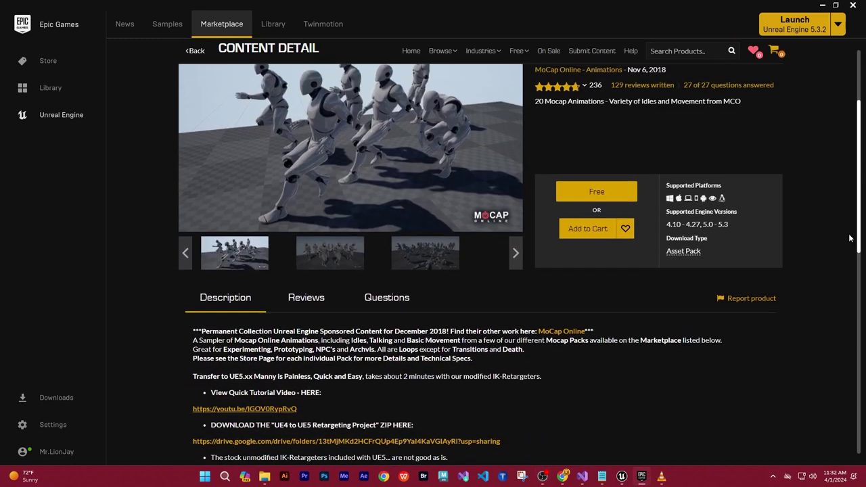
scroll(835, 297, down, 2)
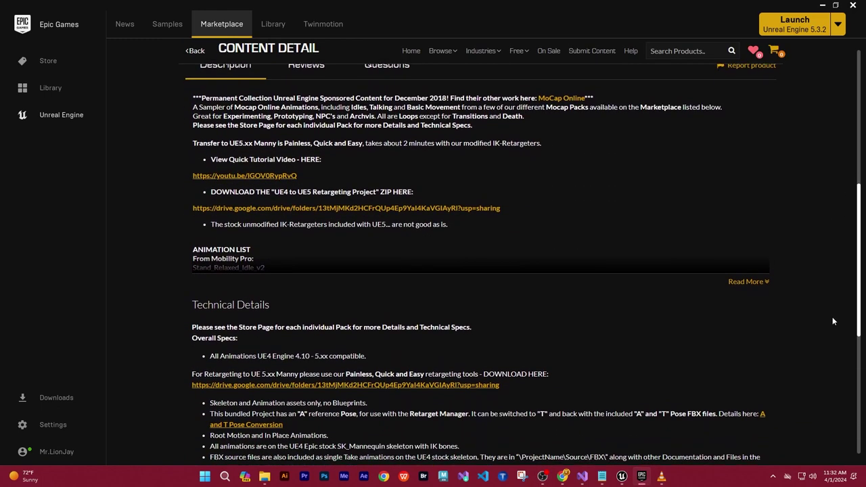
scroll(833, 324, down, 1)
scroll(834, 328, down, 1)
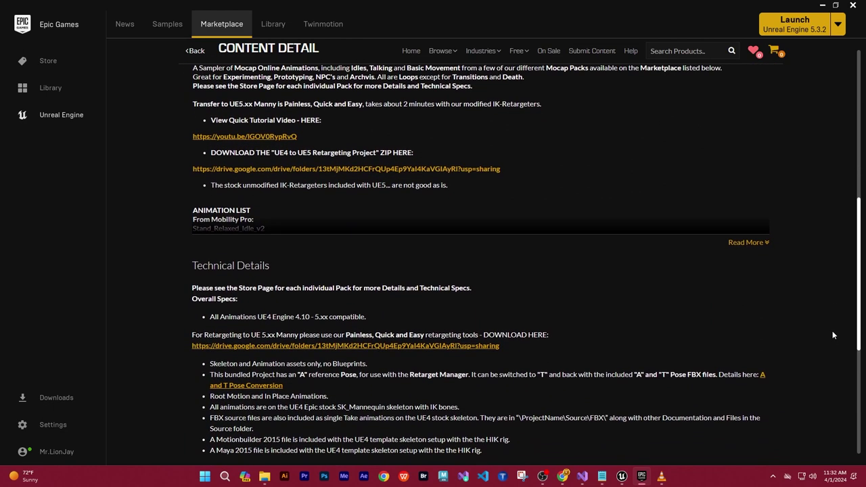
scroll(834, 335, down, 2)
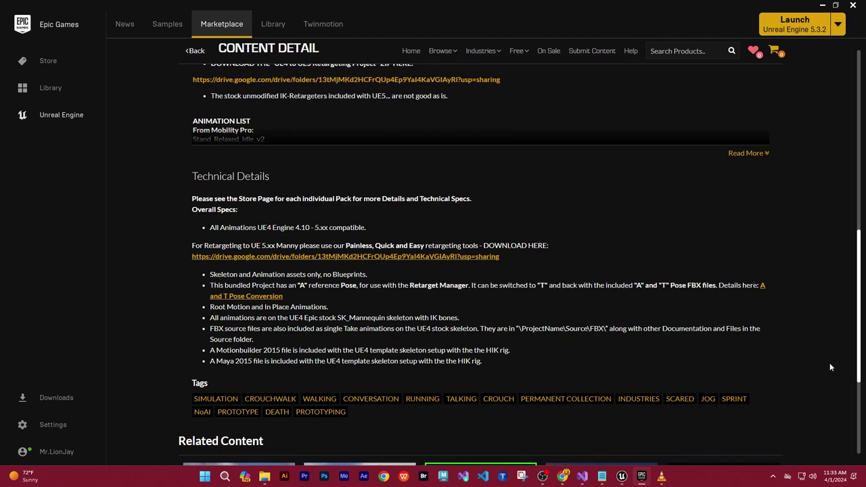
scroll(831, 367, down, 3)
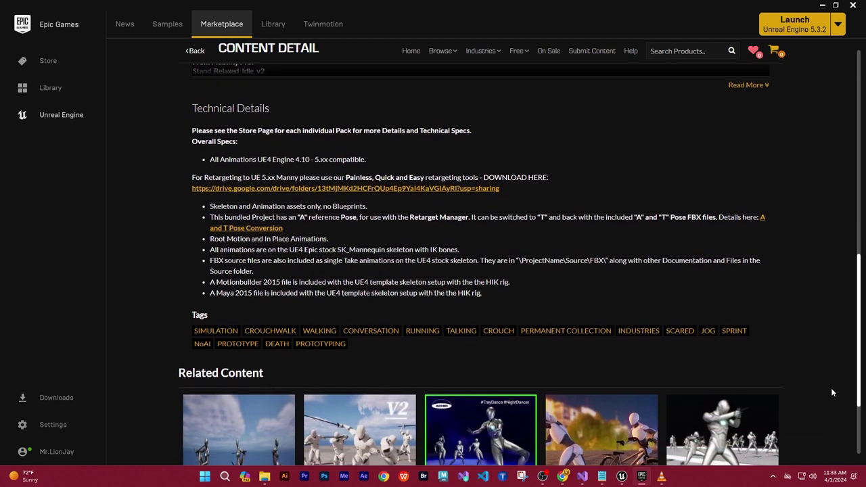
scroll(834, 406, down, 2)
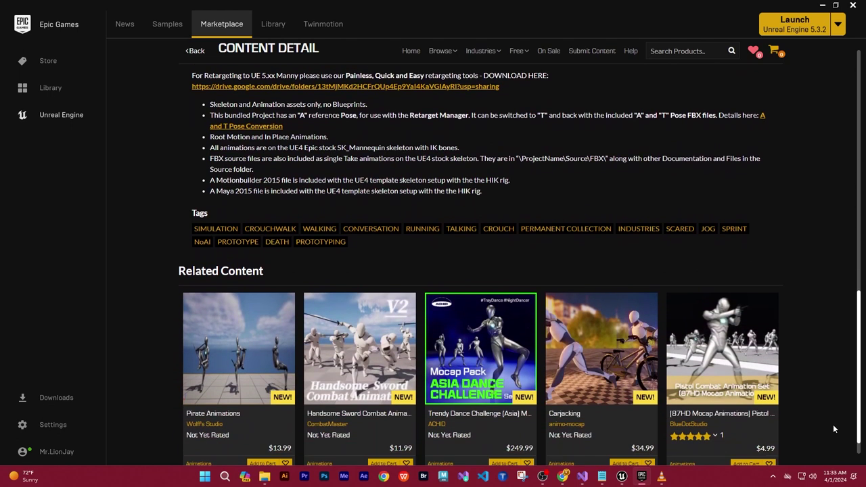
scroll(835, 406, up, 4)
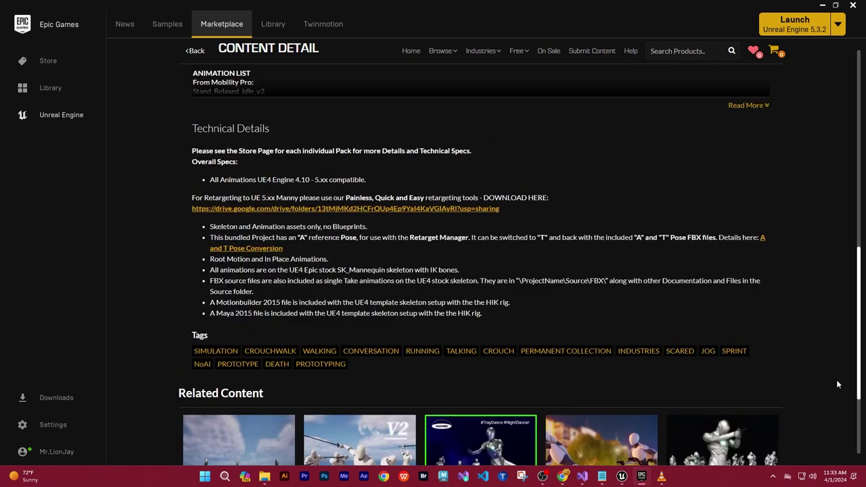
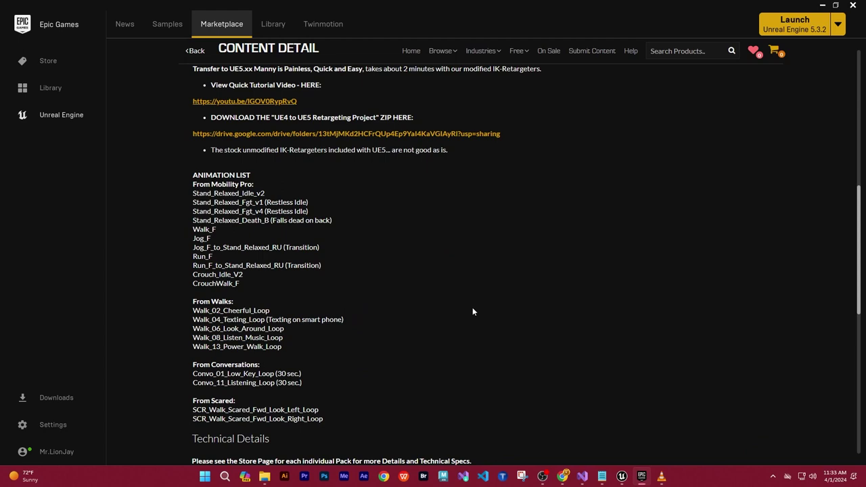
Scrub the MM_Idle animation back to an earlier frame and close its preview
scroll(480, 313, down, 1)
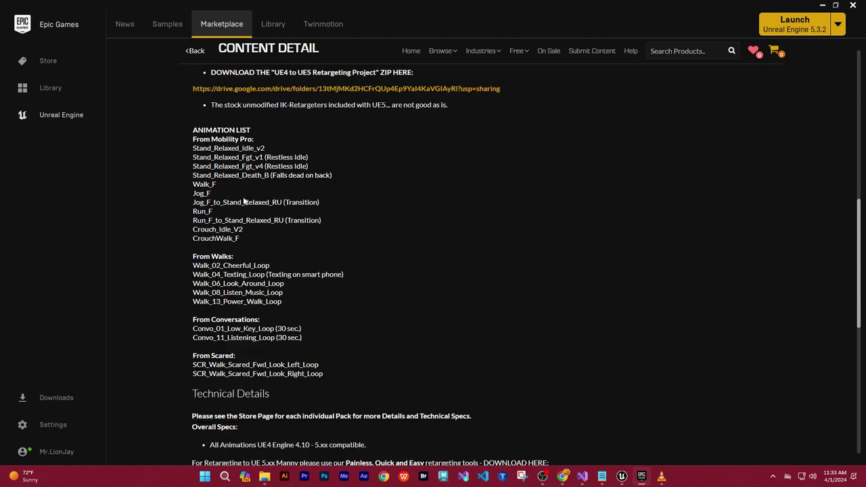
scroll(386, 296, up, 1)
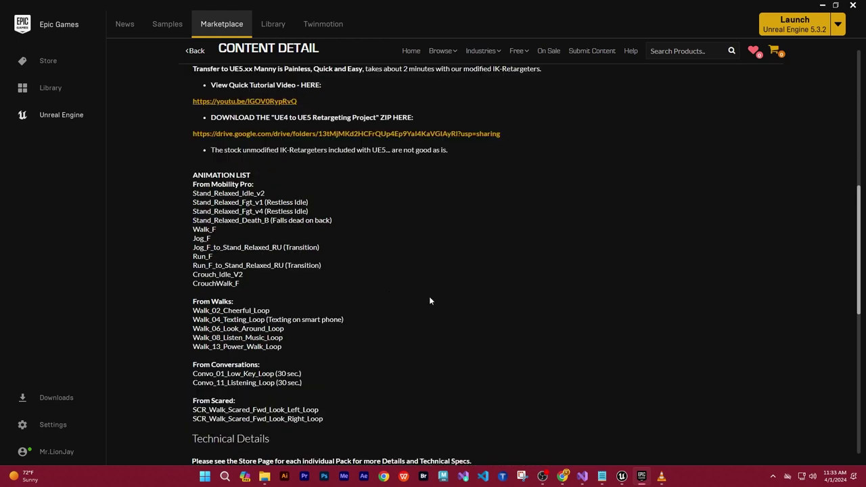
scroll(437, 303, up, 1)
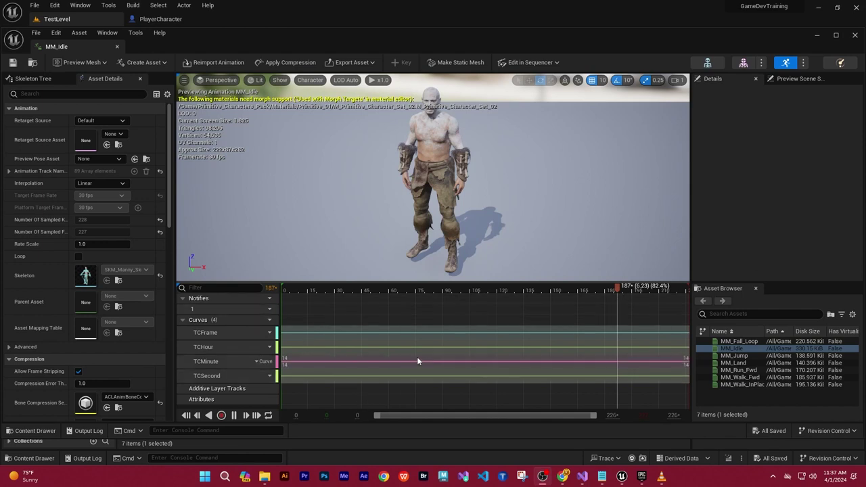
mouse_move(620, 295)
mouse_down()
mouse_move(340, 296)
mouse_move(450, 319)
mouse_up()
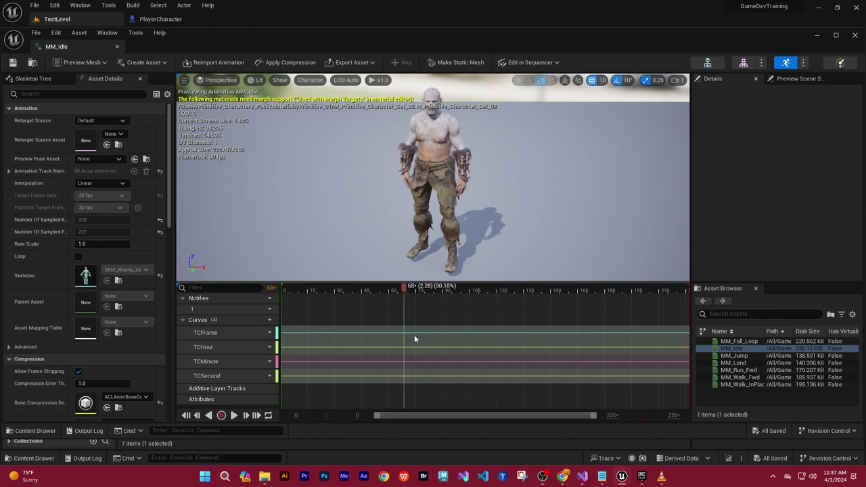
click(116, 46)
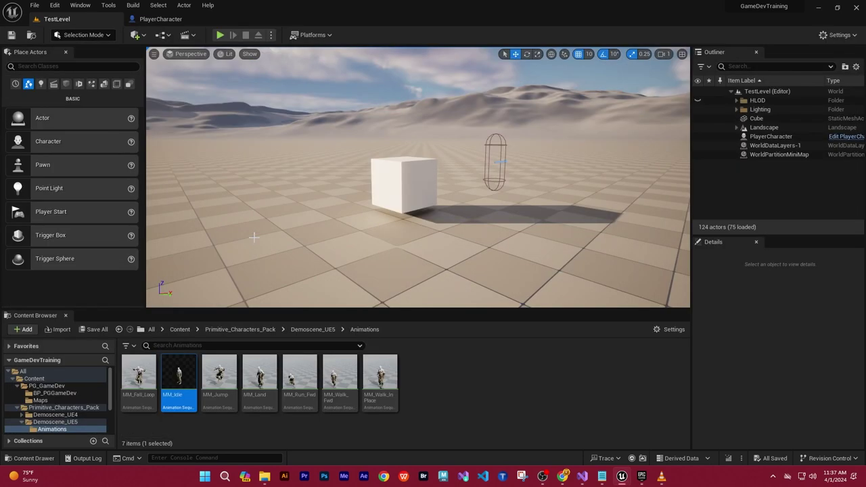
Preview MM_Walk_Fwd from above, pause its playback, and close it
click(380, 377)
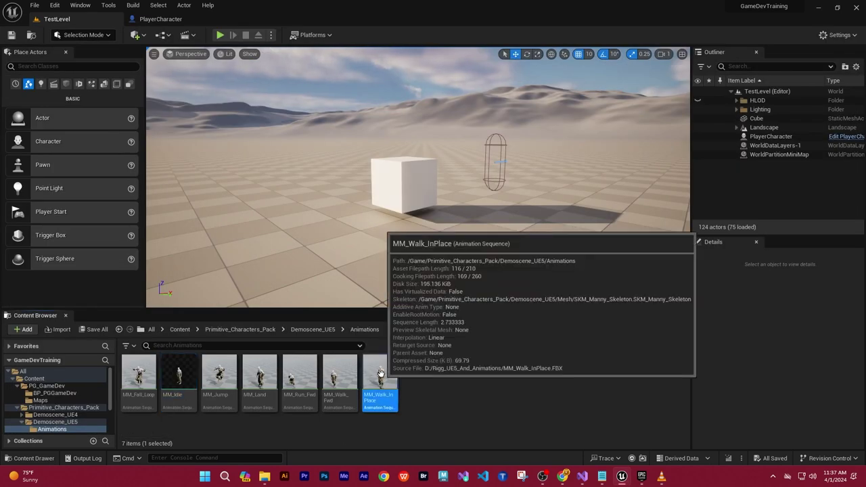
click(333, 378)
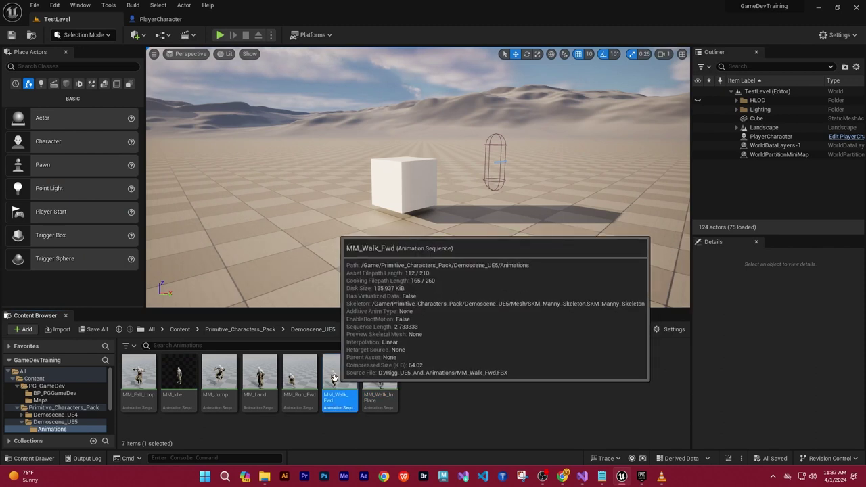
double_click(334, 378)
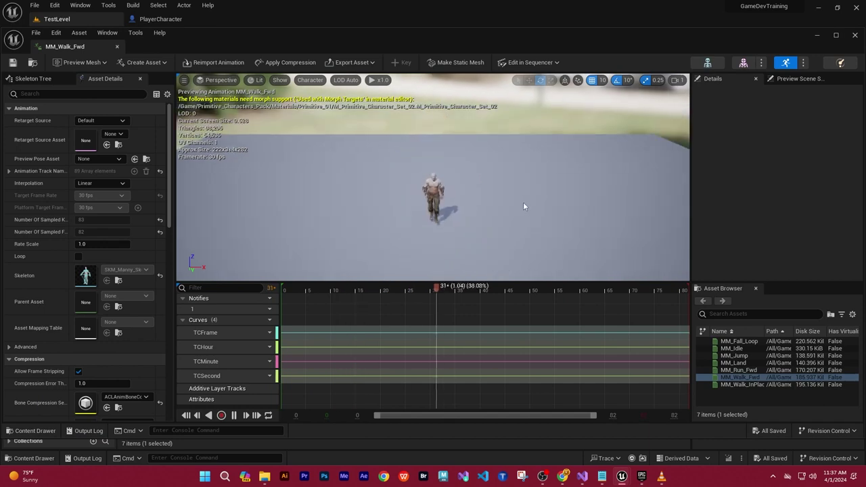
right_drag(524, 207, 539, 228)
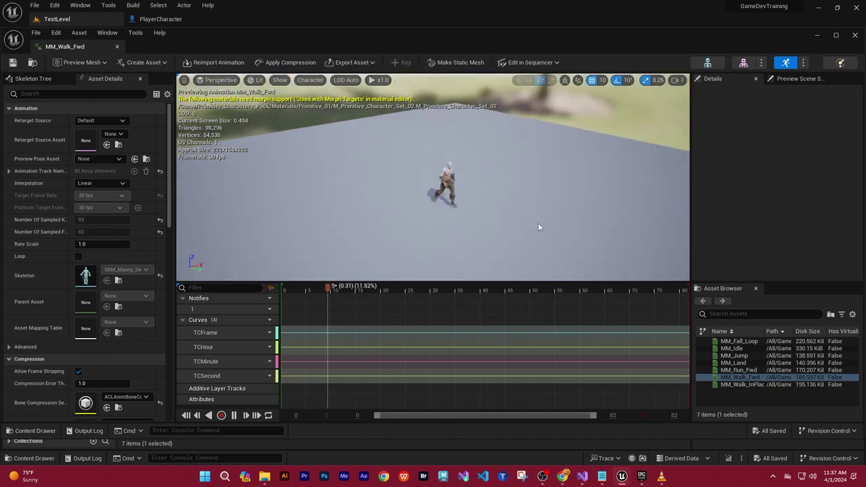
click(234, 415)
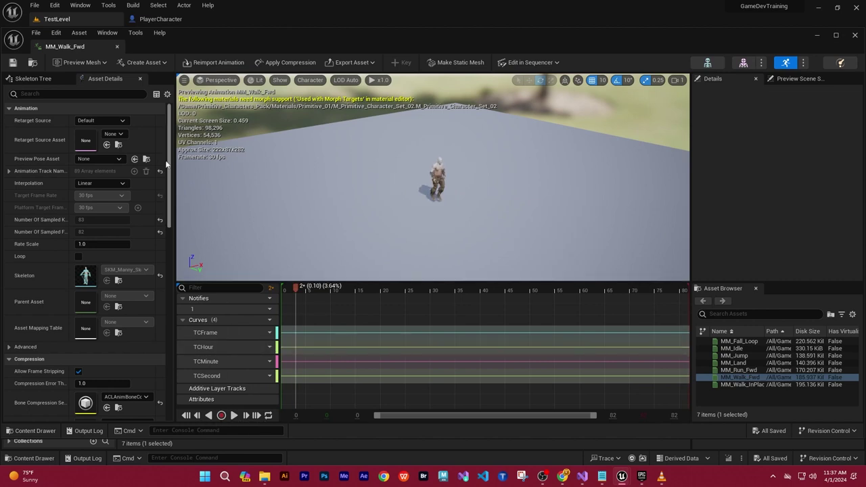
click(117, 46)
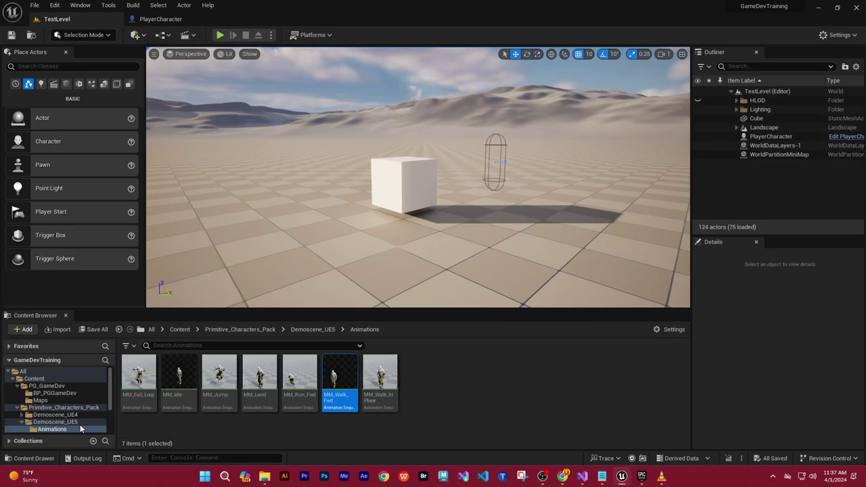
Open Primitive_Characters_Pack > Demoscene_UE5 > Mesh and look over the SKM_Manny assets
click(64, 408)
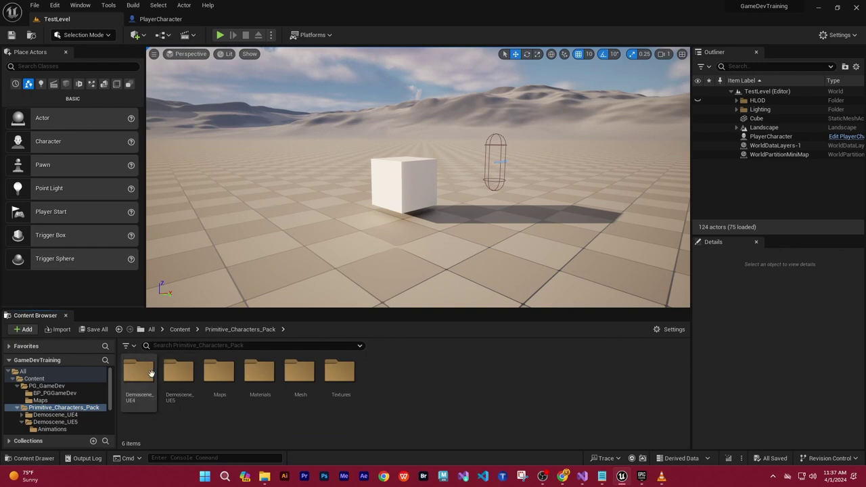
click(171, 373)
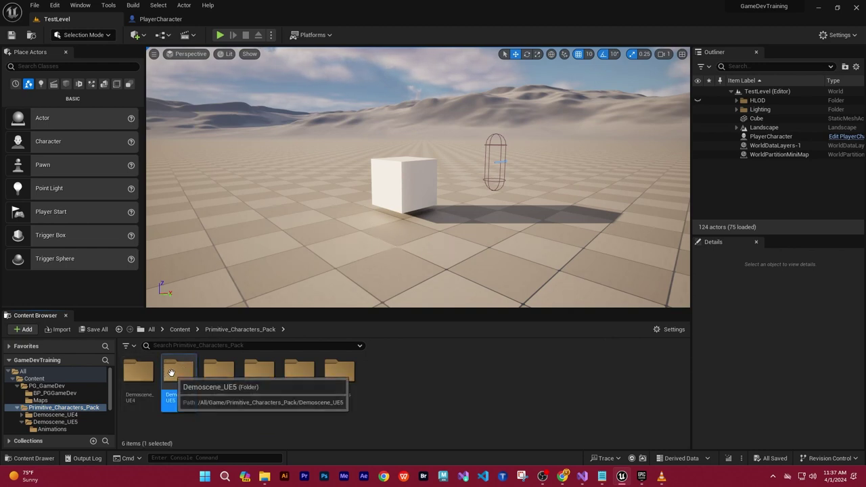
double_click(171, 373)
double_click(179, 371)
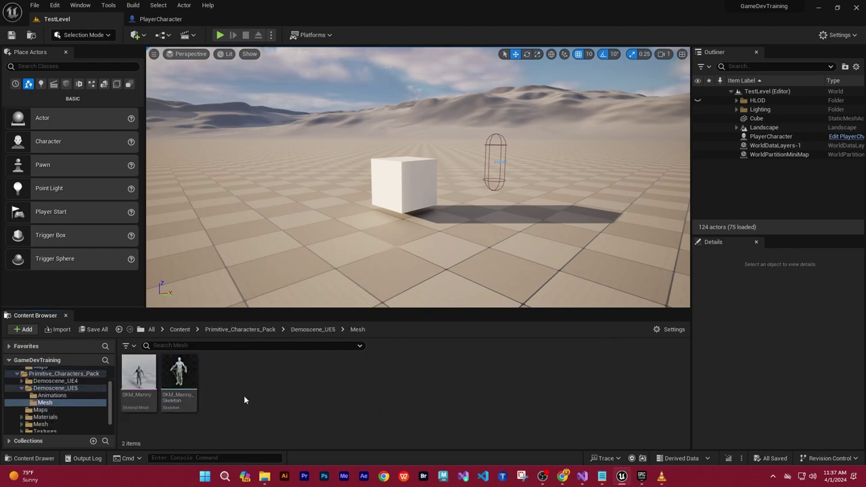
mouse_move(153, 377)
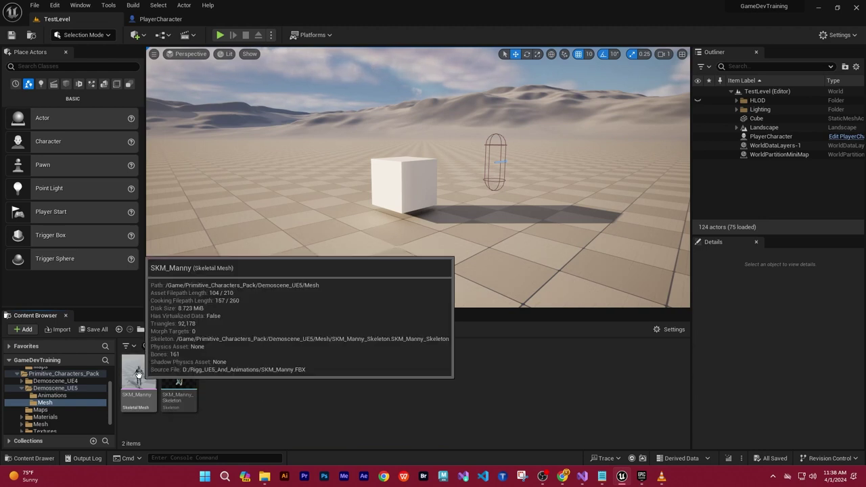
Inspect the Demoscene_UE5 Animations folder, then navigate back up the folder path
click(312, 330)
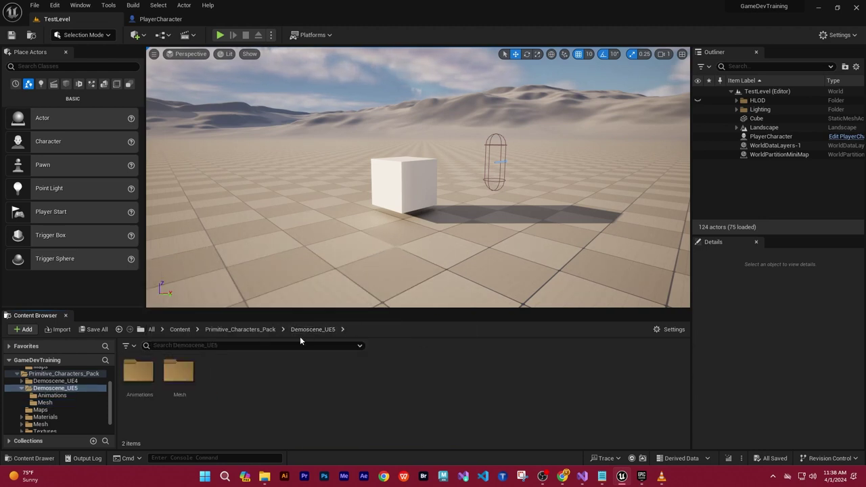
double_click(138, 374)
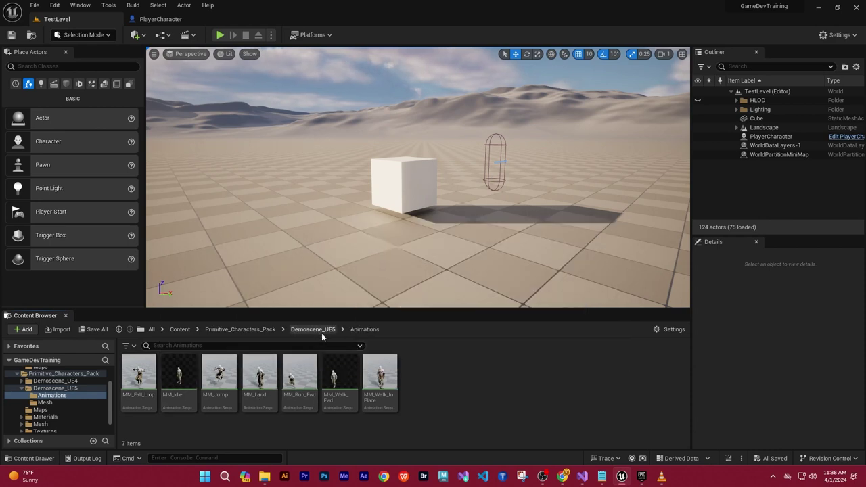
mouse_move(267, 382)
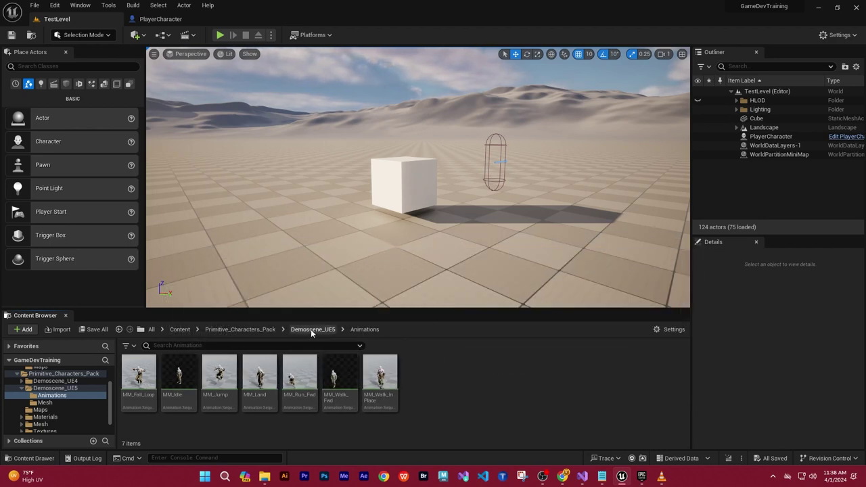
click(312, 333)
Browse to Mesh > Primitive_02 > Mesh_UE5 > Full to view the full meshes
click(253, 332)
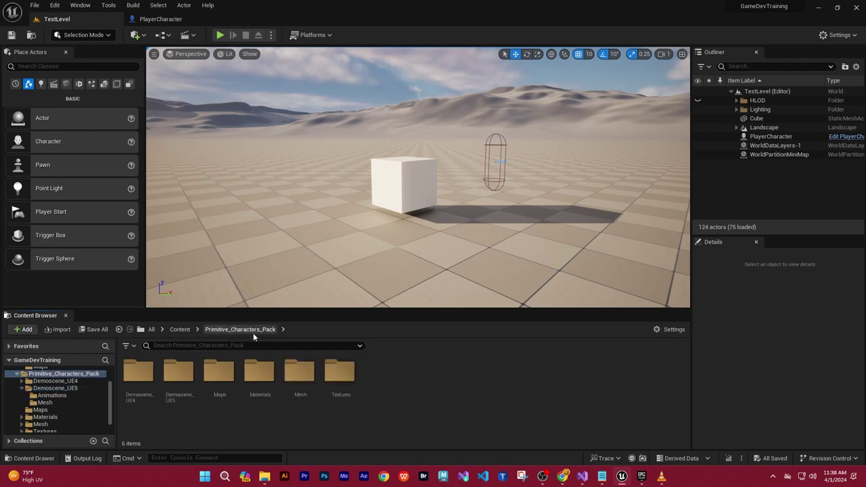
double_click(300, 382)
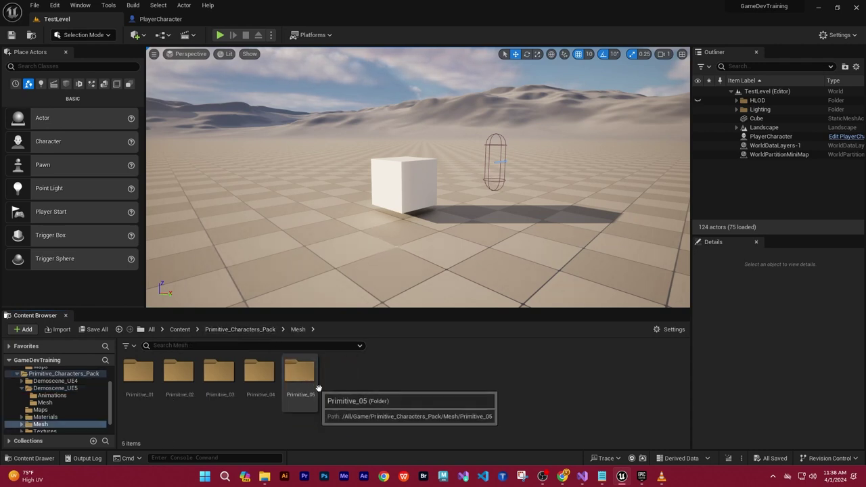
double_click(179, 373)
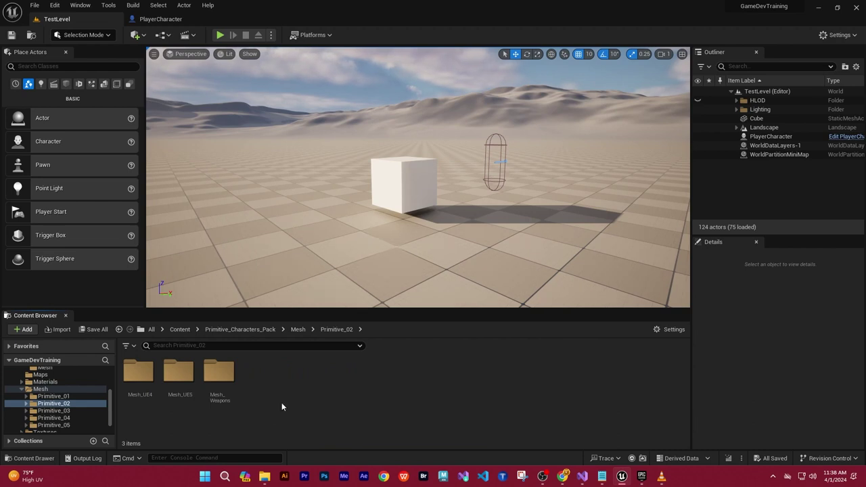
double_click(179, 373)
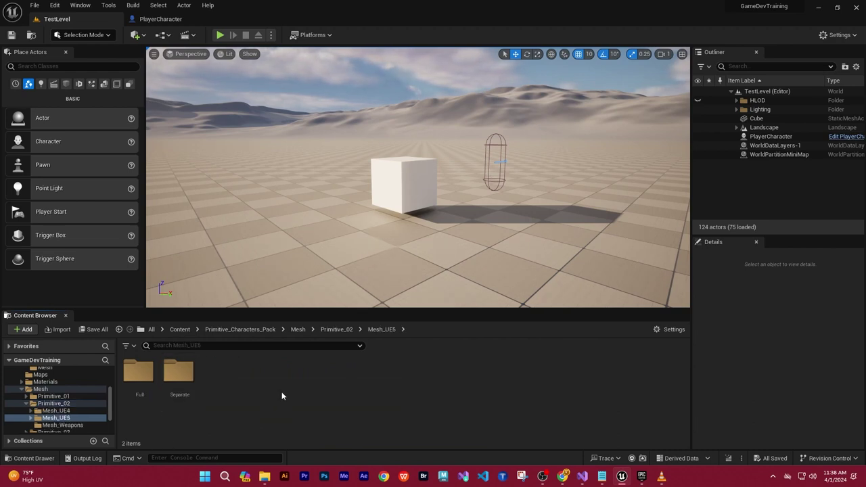
double_click(138, 373)
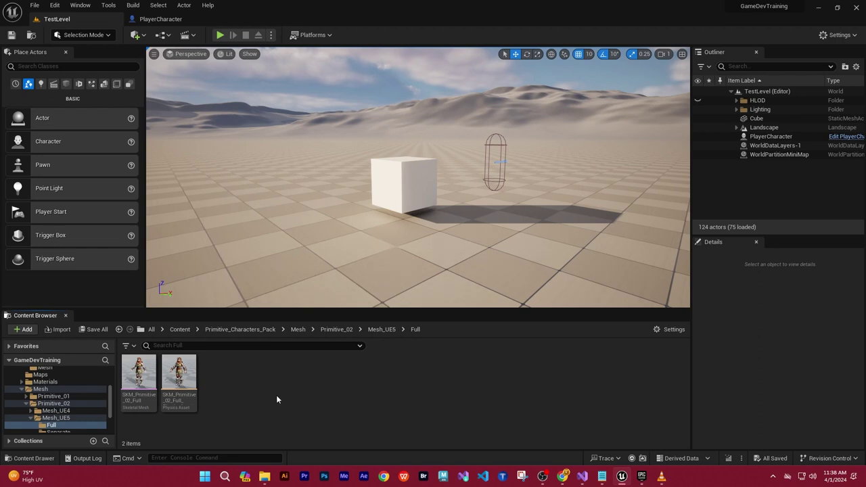
Review Primitive_02's Separate part meshes, then return to the Mesh folder
click(337, 330)
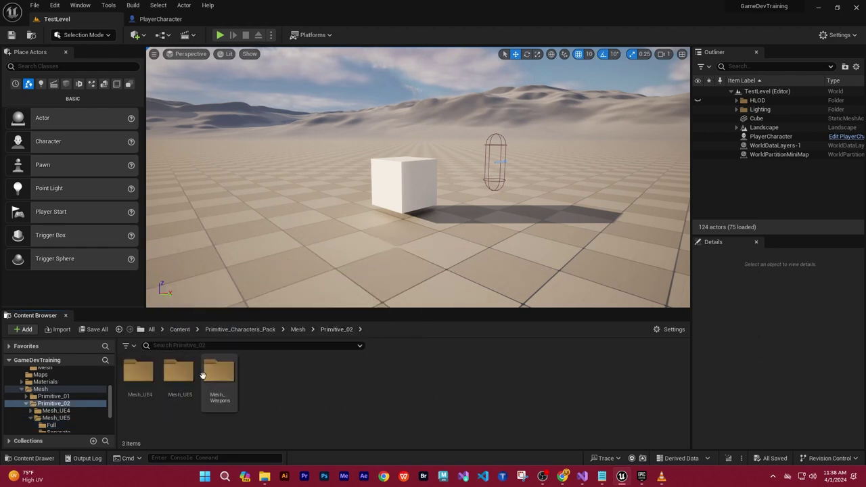
double_click(180, 372)
double_click(180, 372)
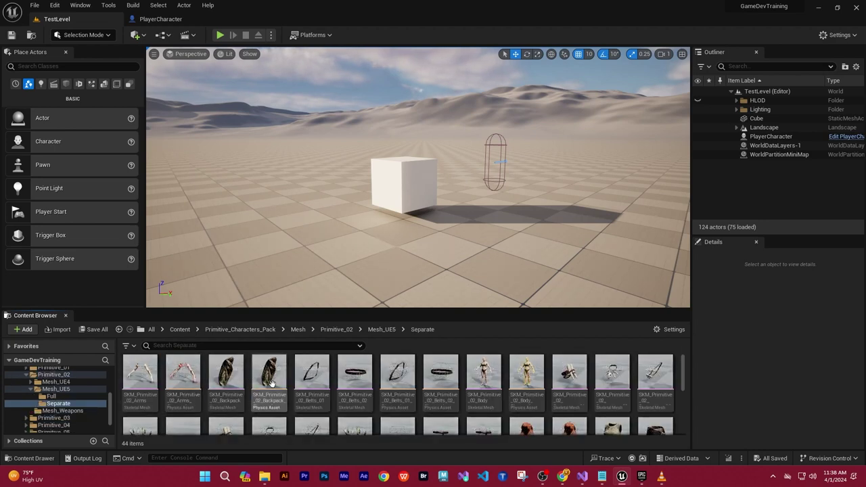
scroll(291, 386, down, 1)
scroll(420, 382, up, 1)
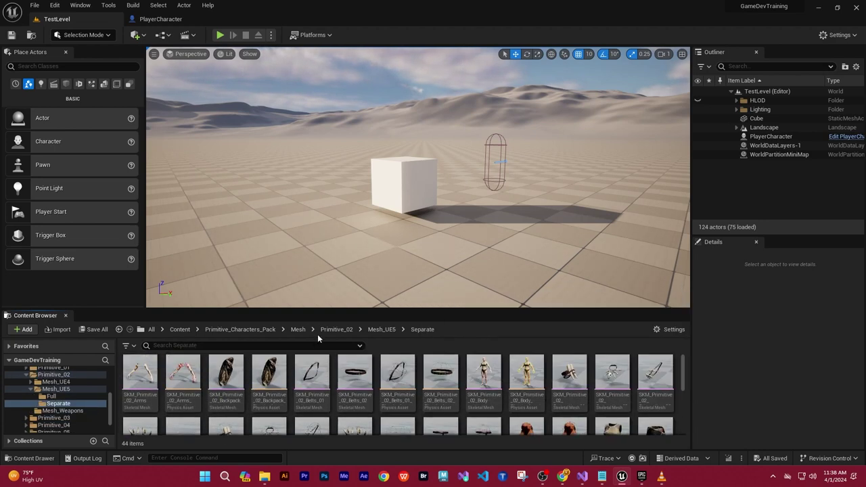
click(335, 330)
click(298, 330)
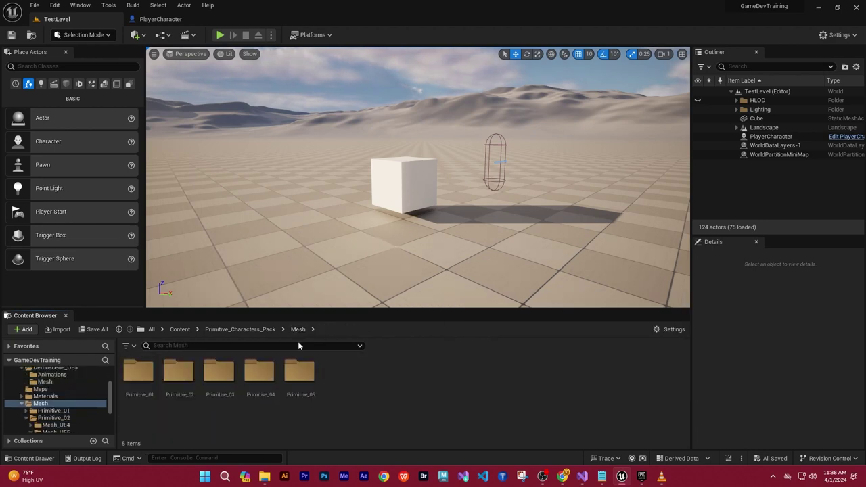
Review Primitive_05's Full meshes, return to the pack root, and enlarge the asset listing
double_click(315, 392)
click(181, 373)
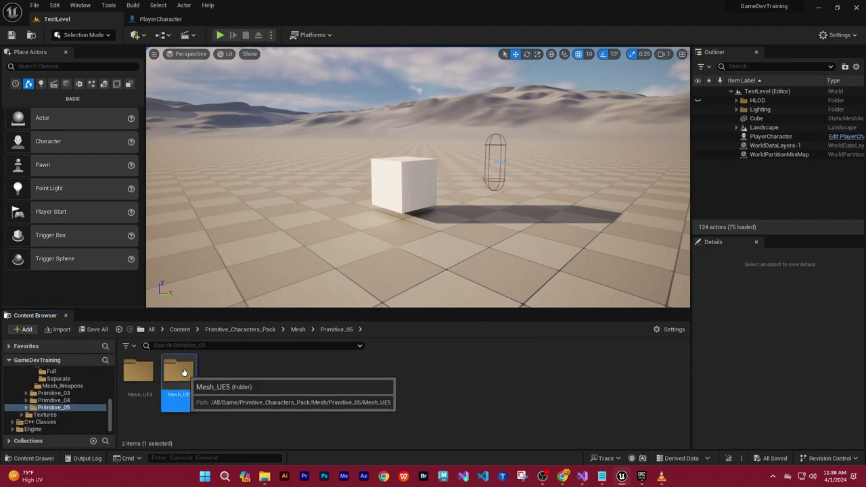
double_click(183, 373)
double_click(139, 373)
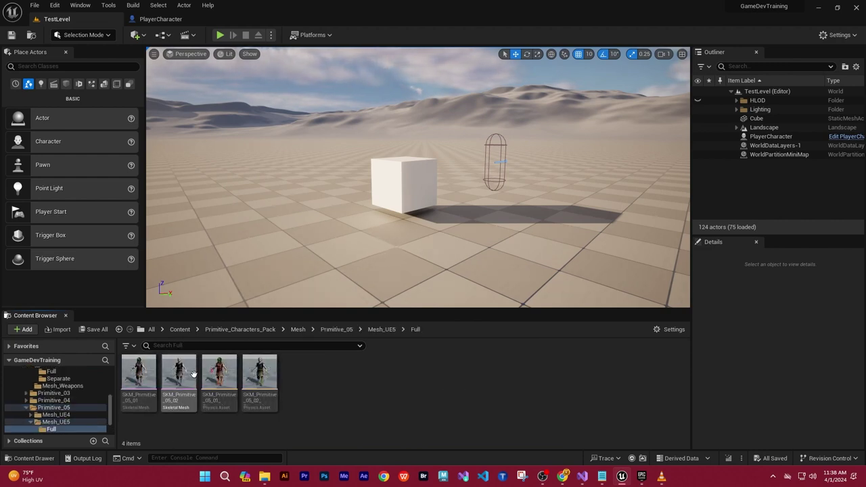
mouse_move(189, 374)
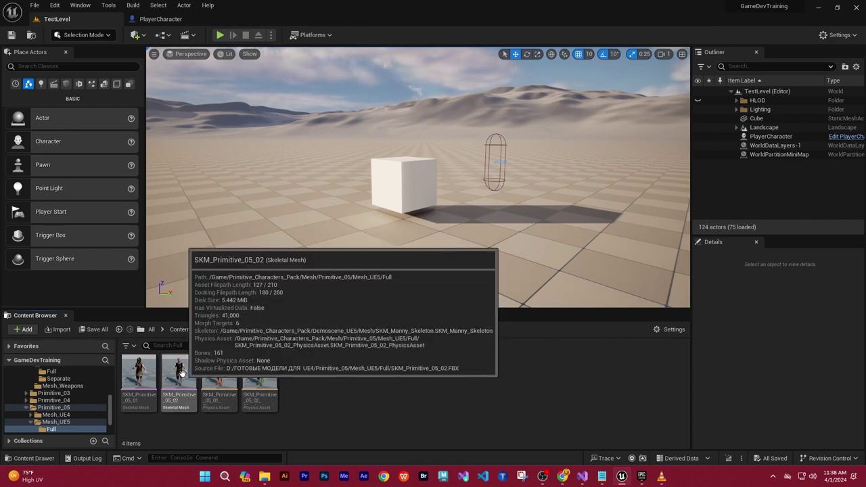
click(234, 331)
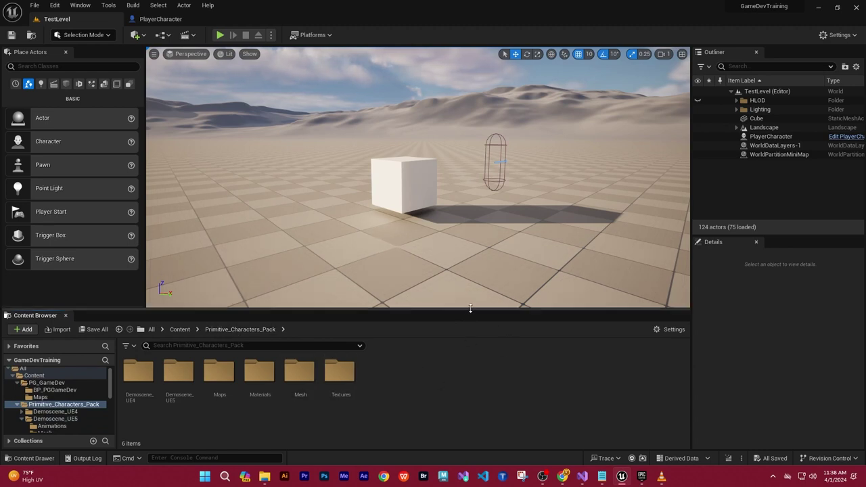
drag(470, 310, 464, 236)
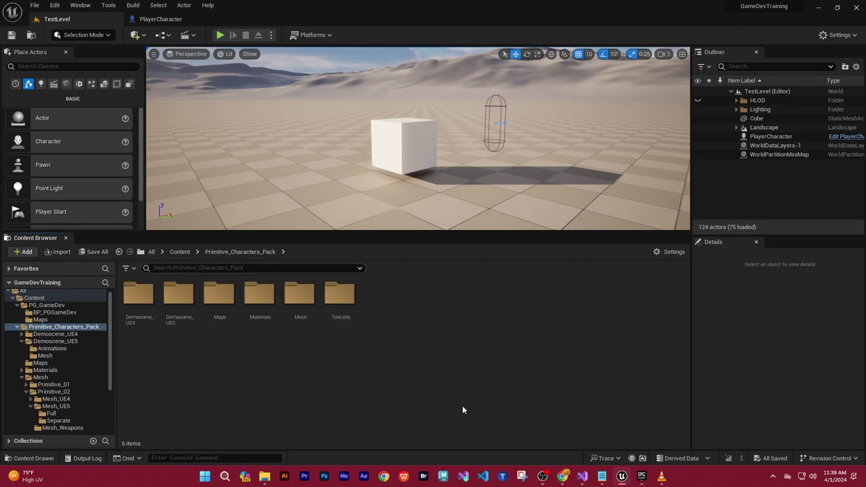
Add the line 'Primitive Characters Pack from Epic marketplace' under the note's title
click(602, 475)
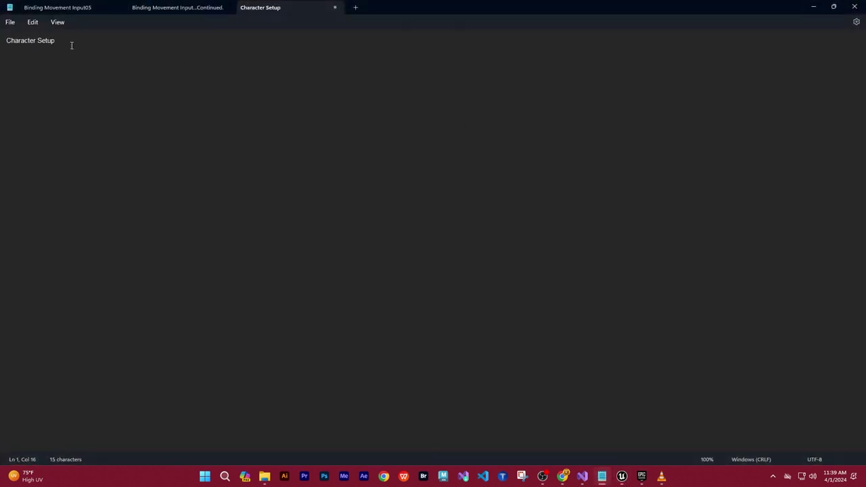
key(Return)
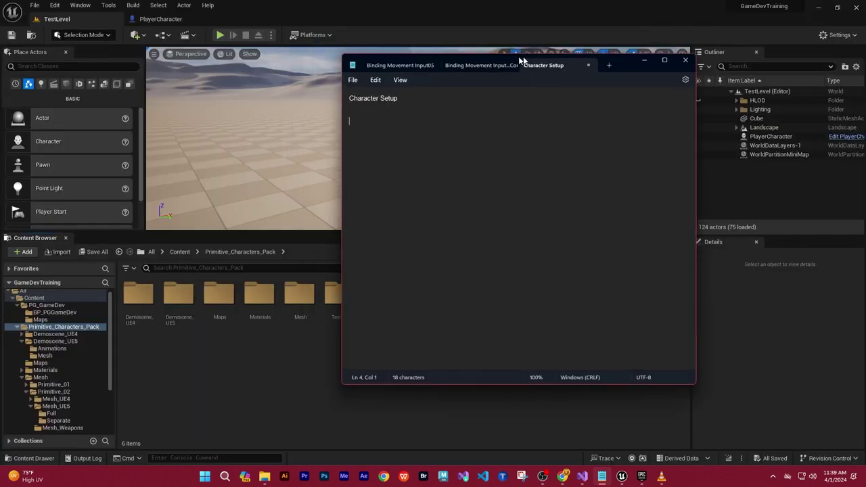
drag(436, 5, 576, 60)
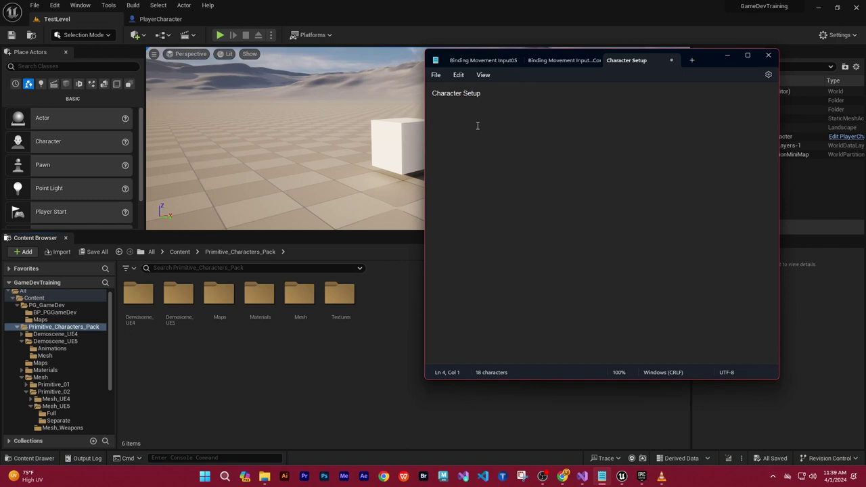
text(Primitive Ch)
text(ar)
text(acters Pack )
text(from )
text(Epic )
text(market)
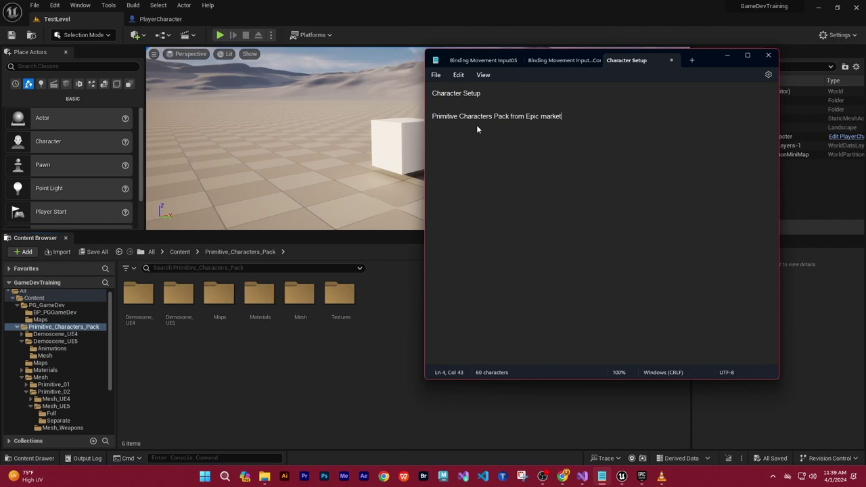
text(place)
Save the note as 'Character Setup' and minimize Notepad
click(436, 75)
click(446, 133)
click(687, 186)
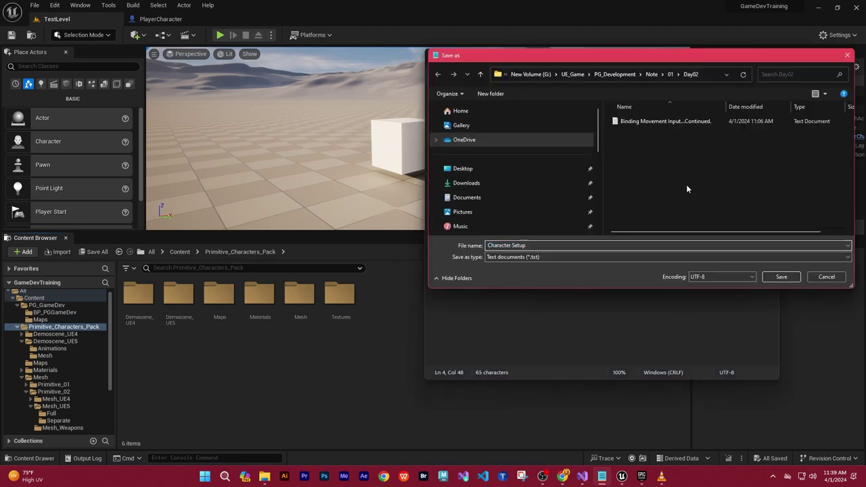
drag(726, 106, 788, 107)
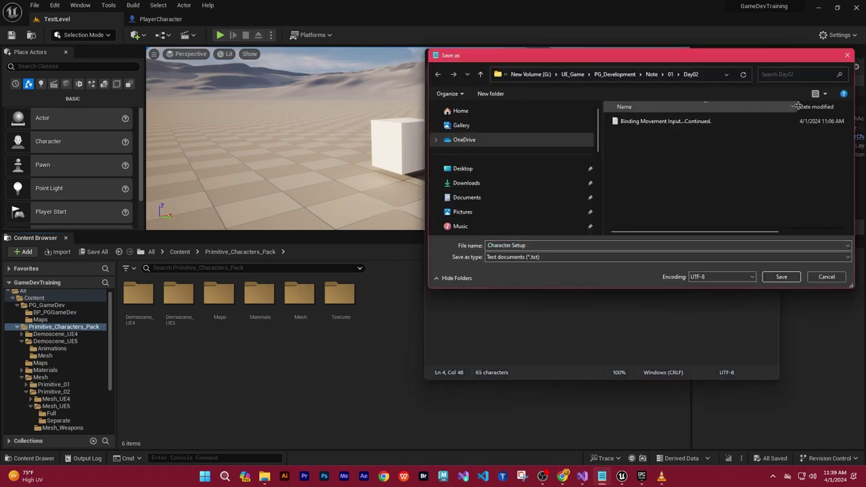
click(551, 245)
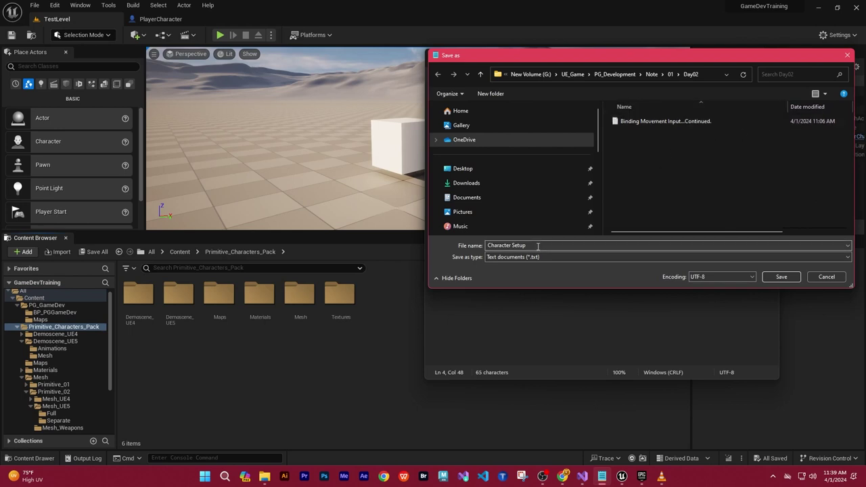
click(552, 245)
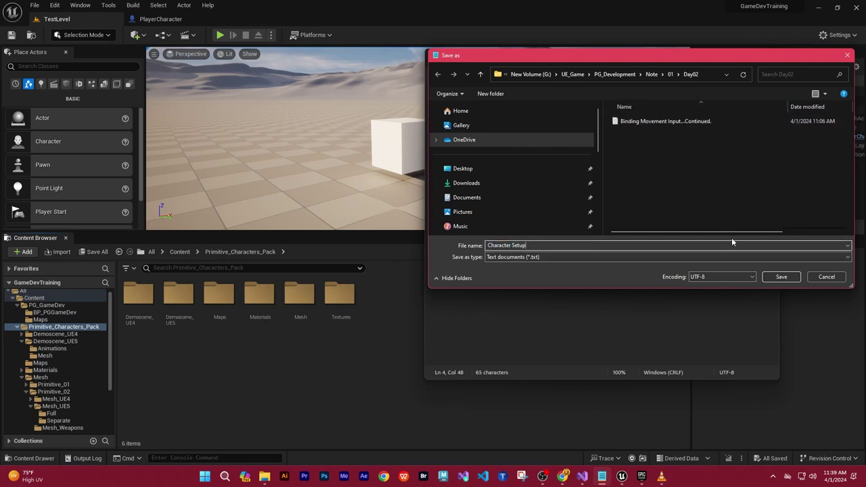
click(781, 277)
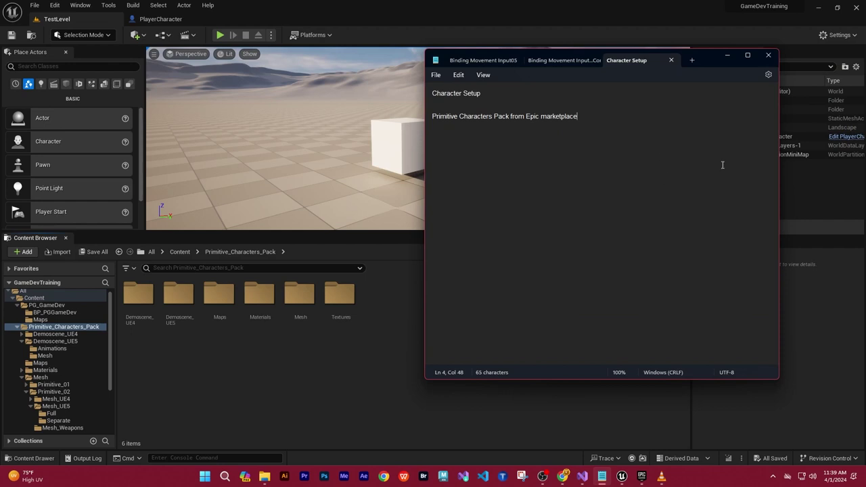
click(728, 57)
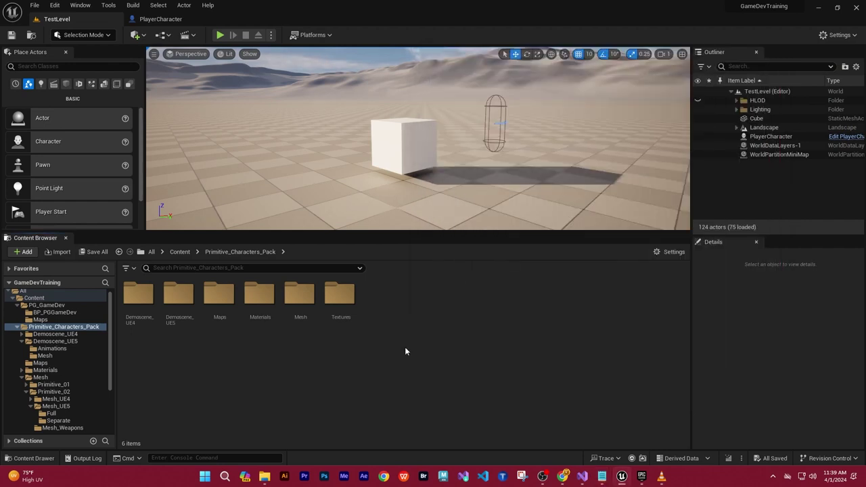
Open SKM_Manny from Primitive_Characters_Pack > Demoscene_UE5 > Mesh in the Skeletal Mesh editor
click(66, 327)
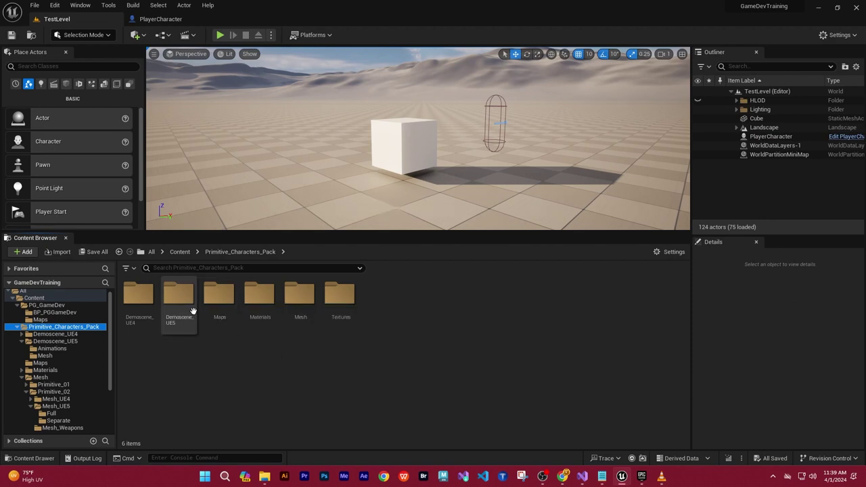
double_click(179, 295)
double_click(178, 295)
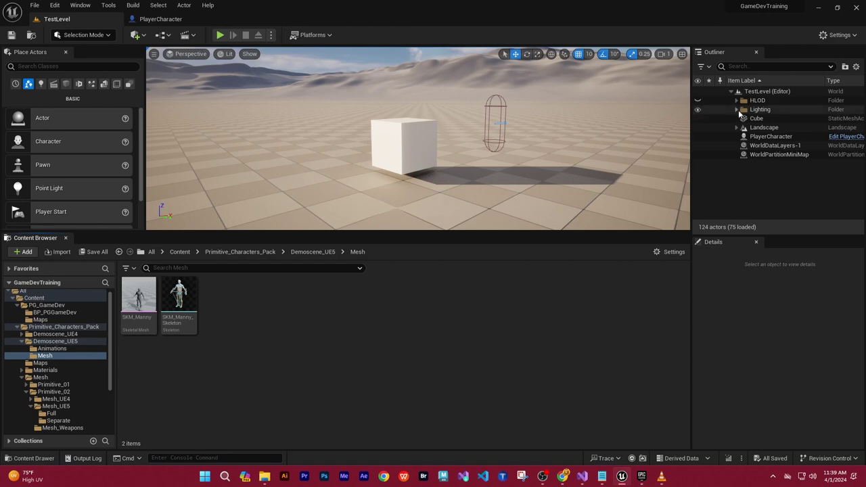
double_click(139, 297)
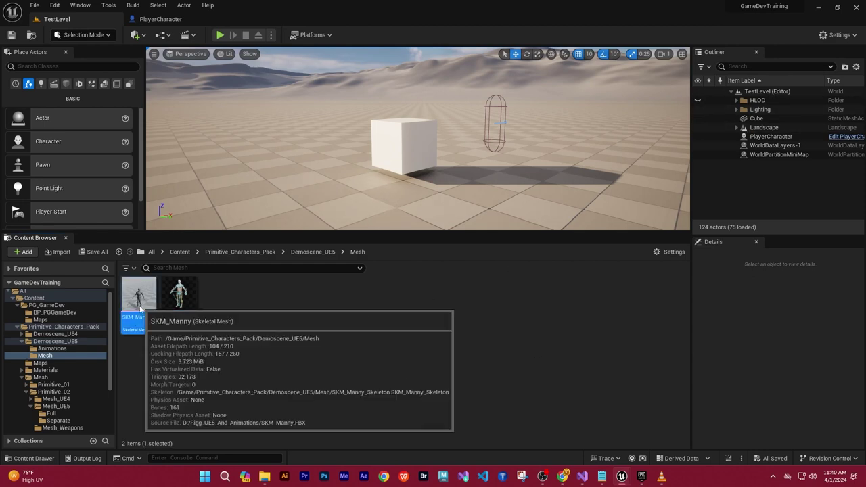
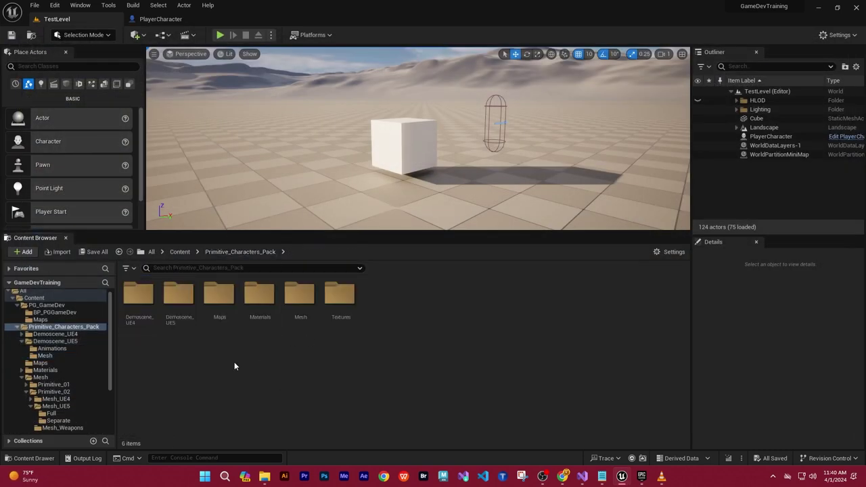
Browse the Demoscene_UE5 folders, then open the Primitive_05 character's Mesh_UE5 > Full folder
double_click(179, 295)
double_click(139, 295)
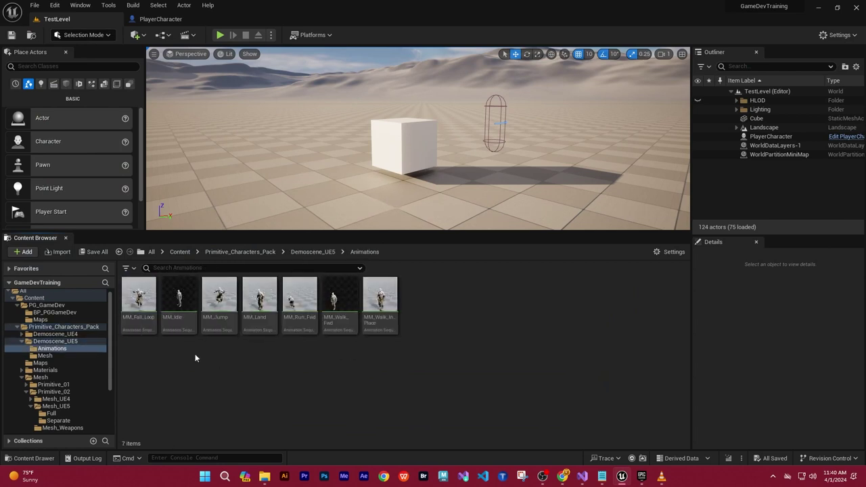
mouse_move(397, 304)
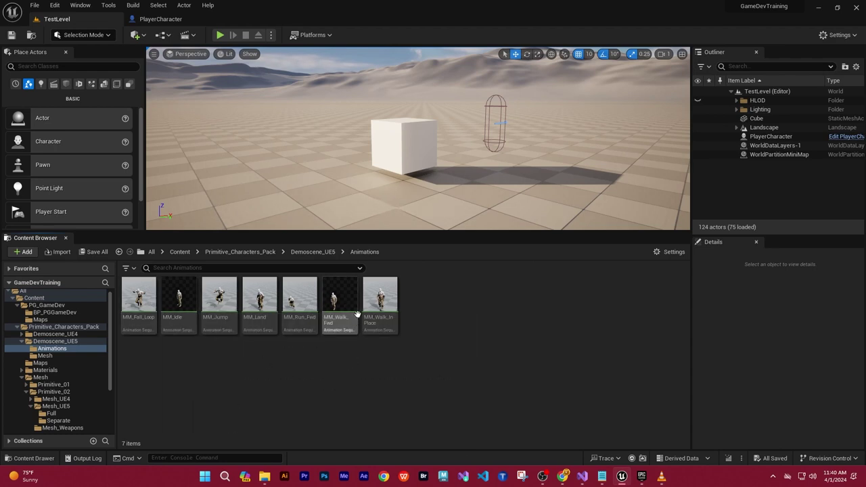
click(314, 252)
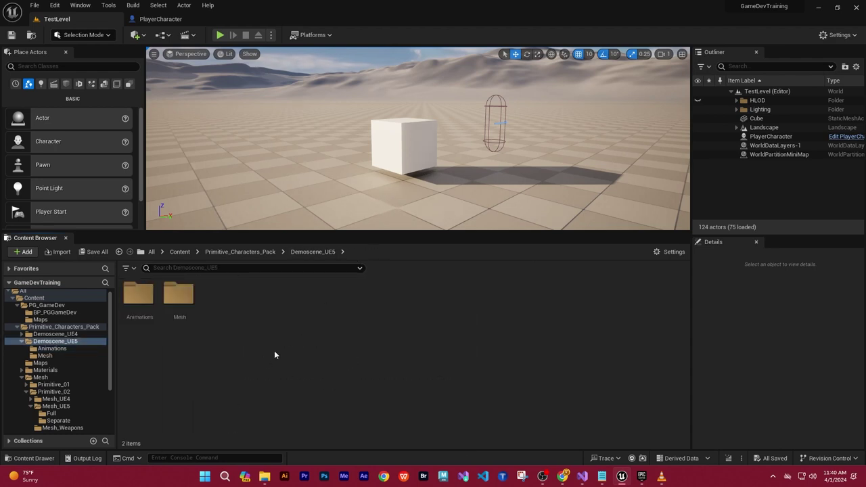
double_click(179, 294)
click(240, 252)
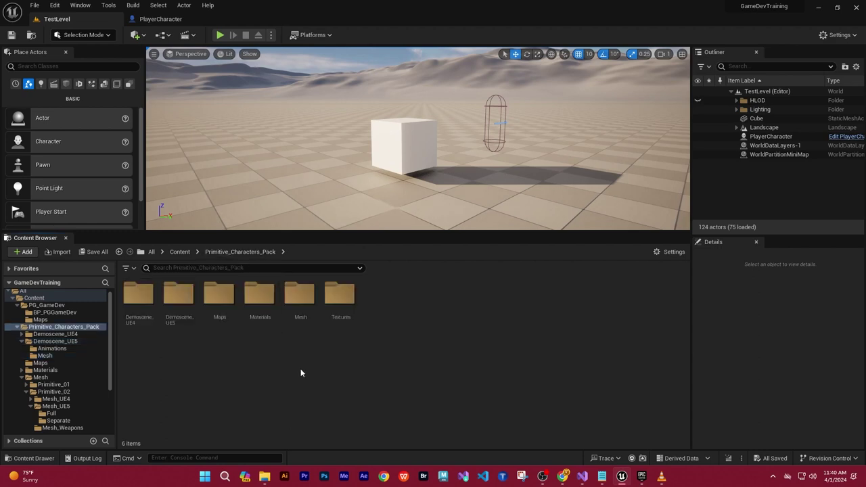
double_click(304, 295)
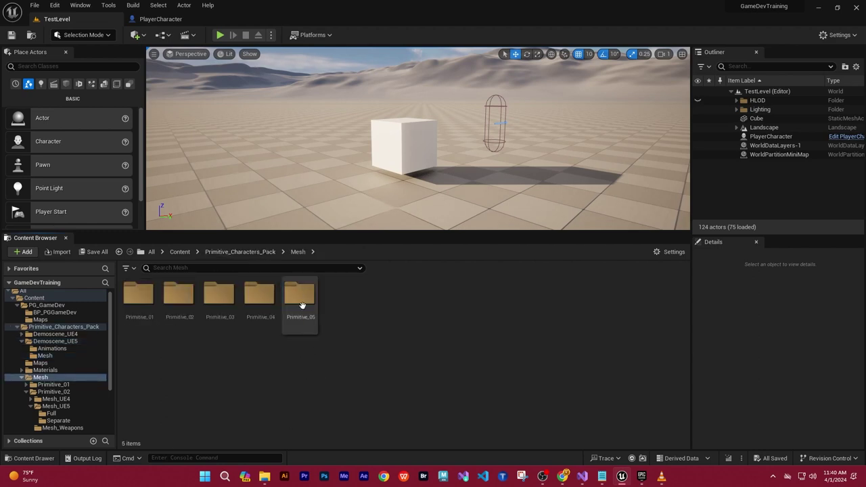
double_click(302, 300)
double_click(186, 298)
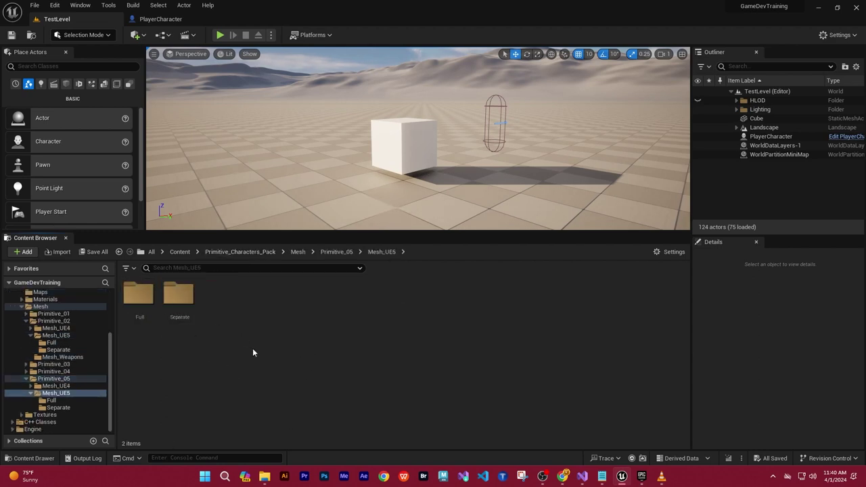
double_click(132, 295)
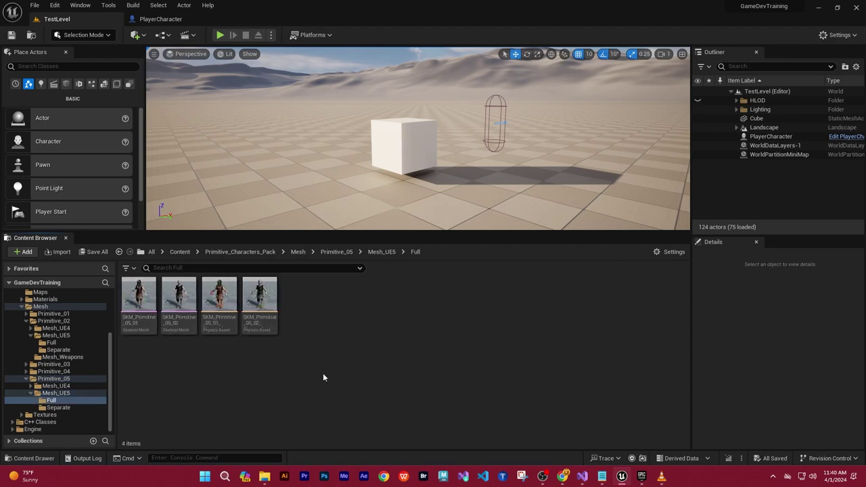
Switch to Primitive_03's Mesh_UE5 > Full folder and select SKM_Primitive_03_Full_01
click(381, 252)
double_click(143, 300)
click(379, 252)
click(337, 252)
double_click(179, 295)
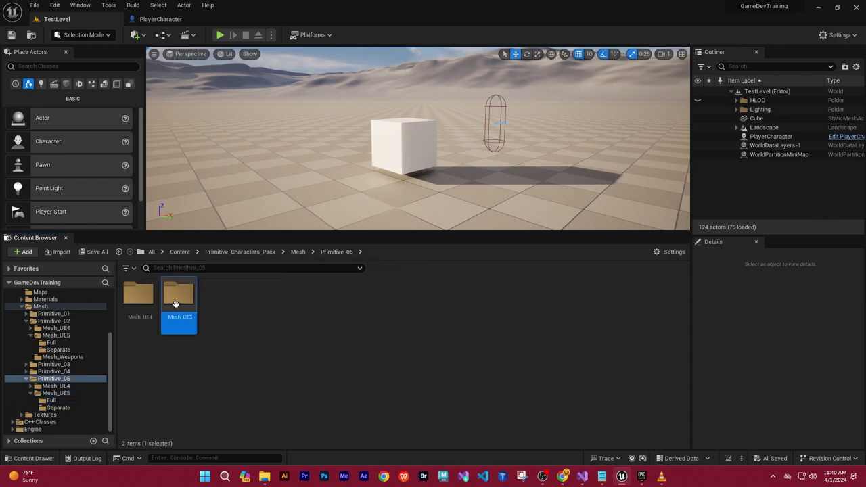
click(300, 252)
double_click(212, 315)
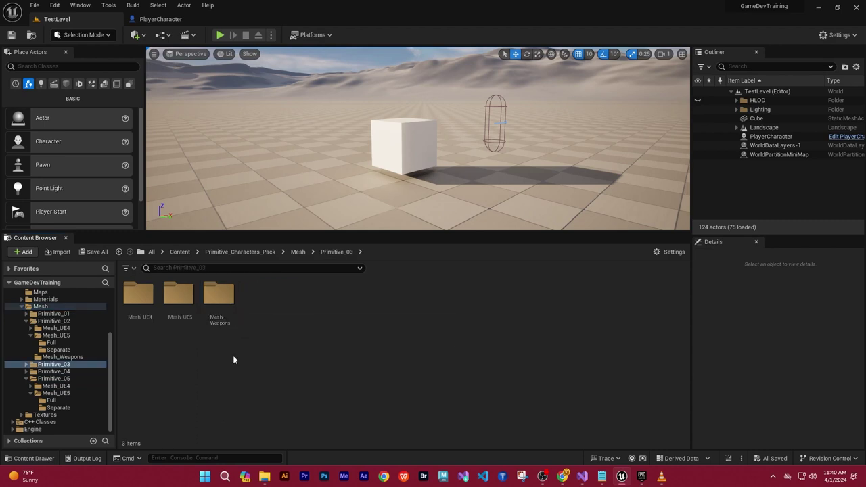
double_click(179, 296)
double_click(138, 294)
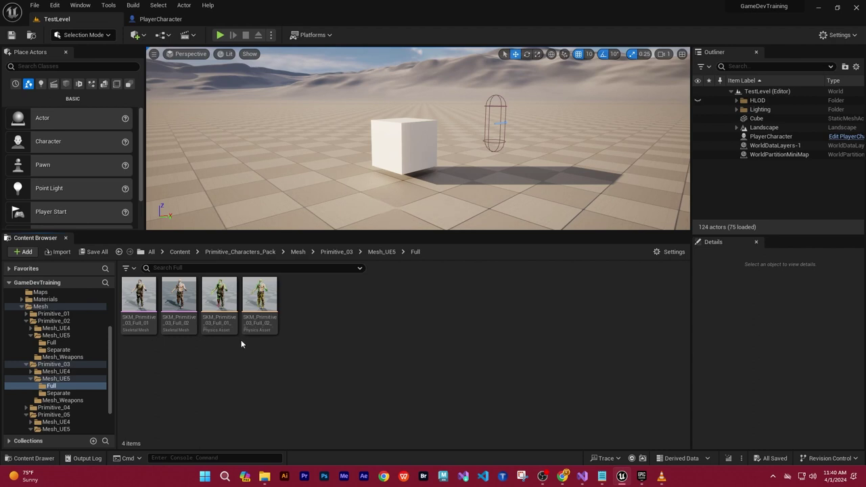
click(139, 294)
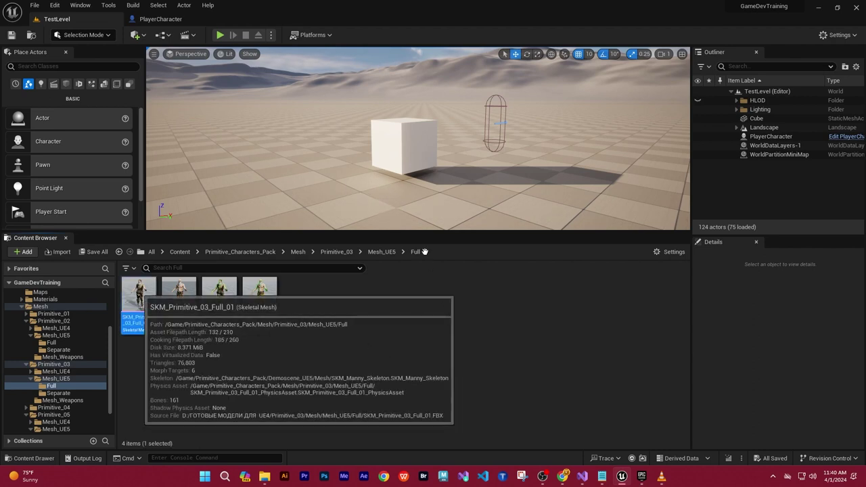
key(Return)
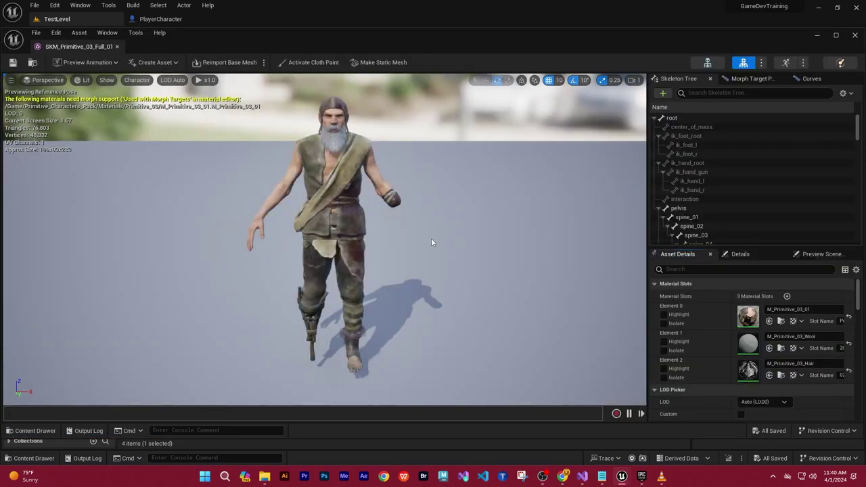
drag(434, 249, 568, 243)
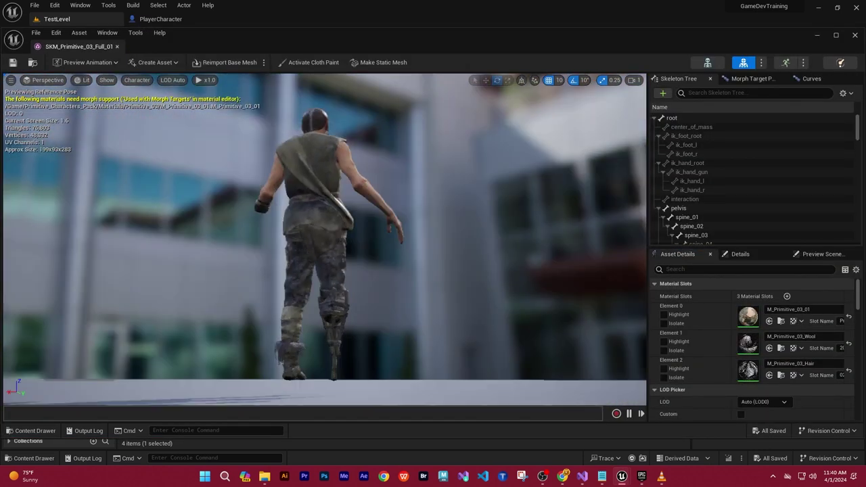
drag(339, 228, 474, 228)
scroll(340, 228, up, 5)
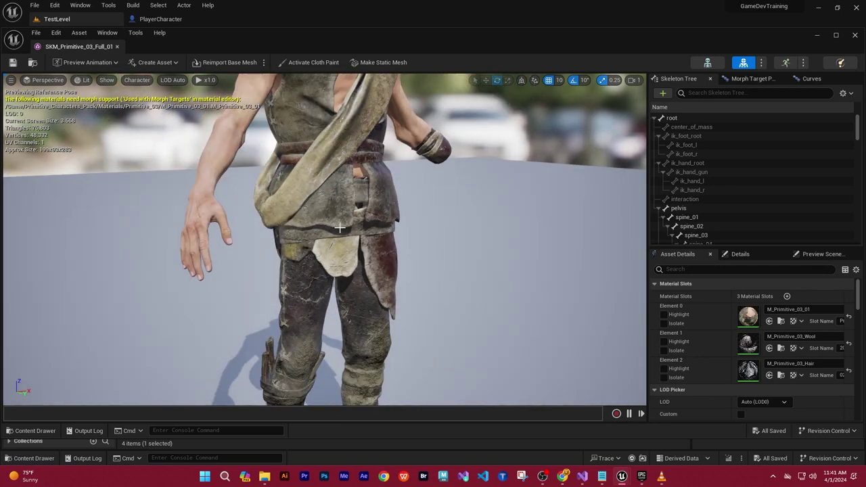
drag(340, 228, 447, 228)
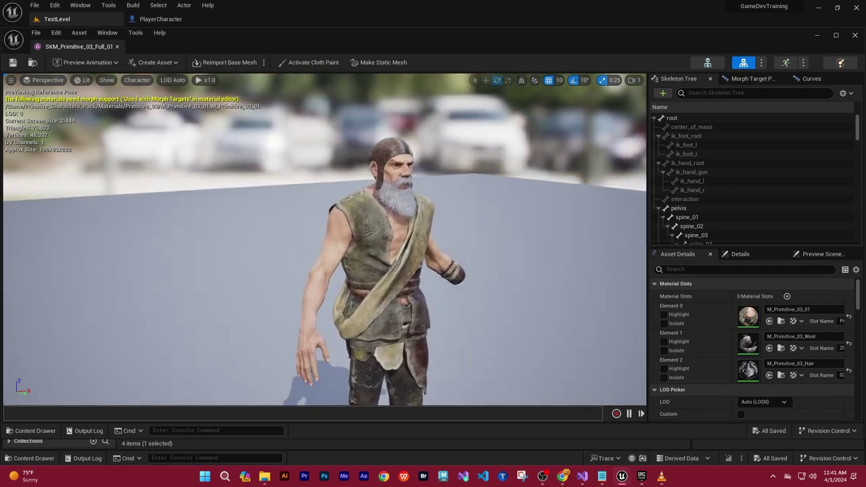
drag(340, 228, 474, 228)
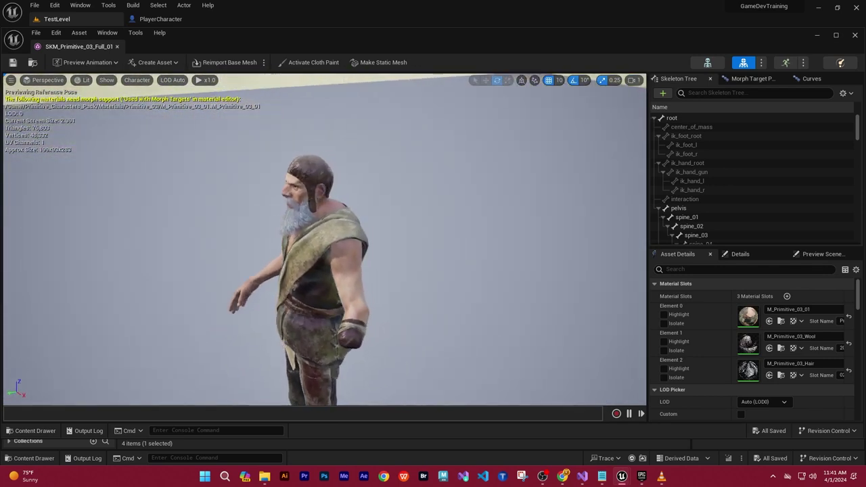
drag(340, 229, 474, 228)
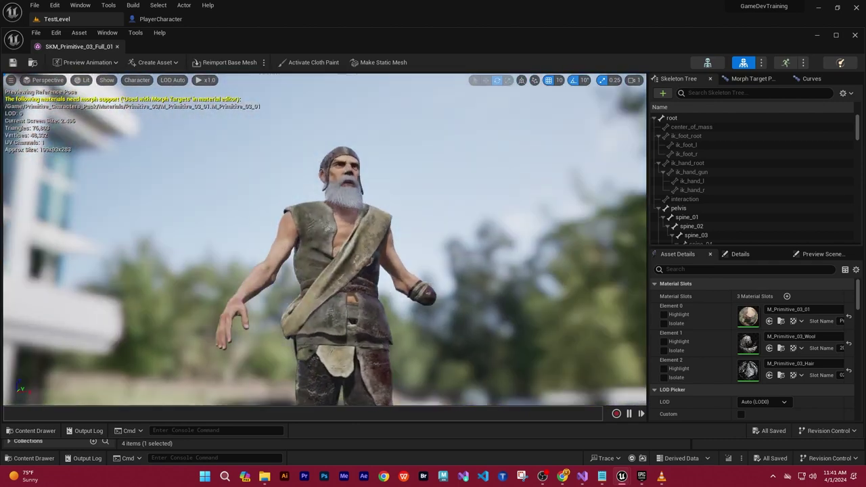
drag(340, 228, 225, 110)
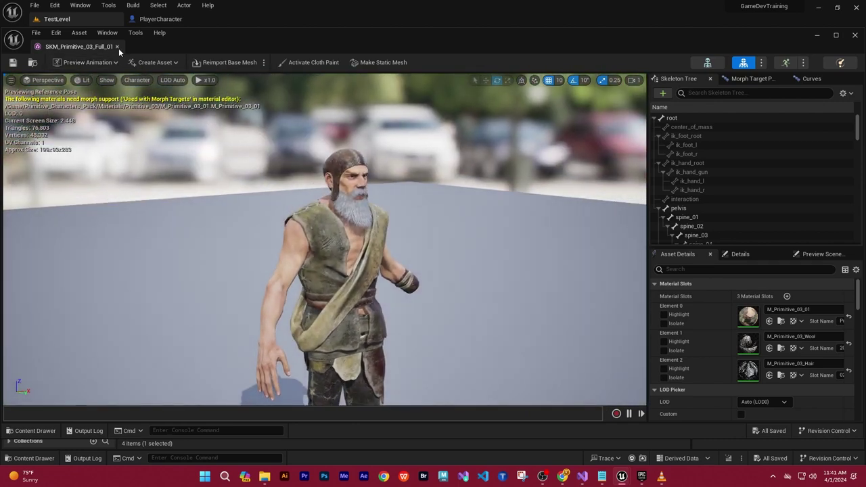
click(117, 47)
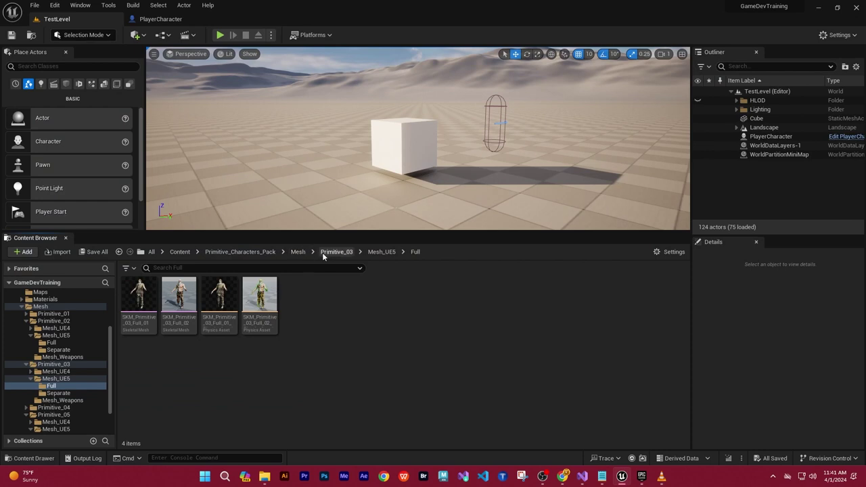
Open the Primitive_01 character's Mesh_UE5 > Full folder
click(298, 252)
double_click(139, 298)
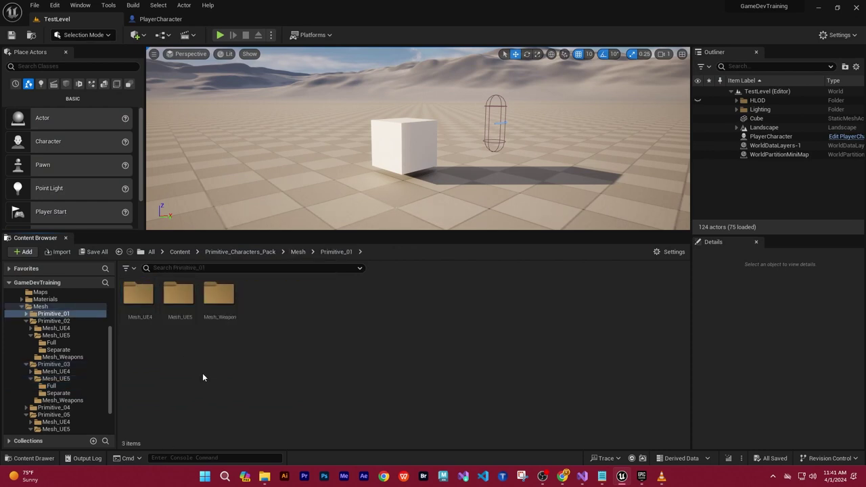
double_click(180, 298)
key(Down)
key(Return)
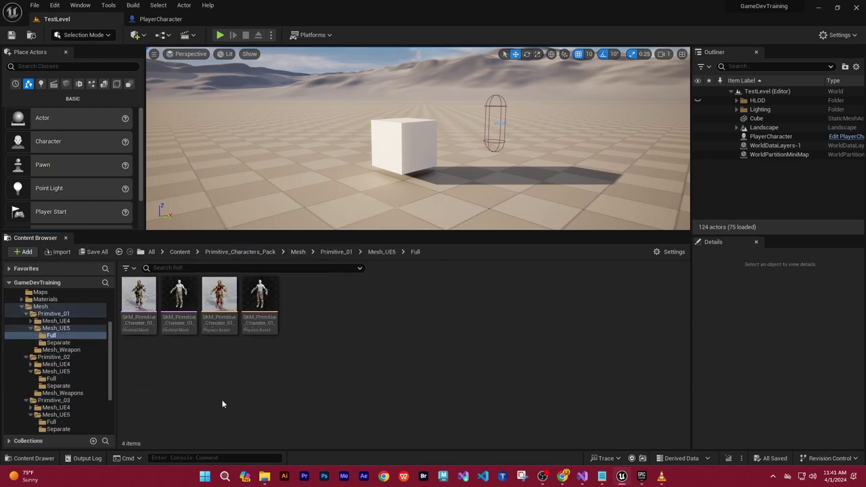
Preview the first Primitive_01 skeletal mesh, orbit around it, then close the preview
drag(142, 300, 289, 199)
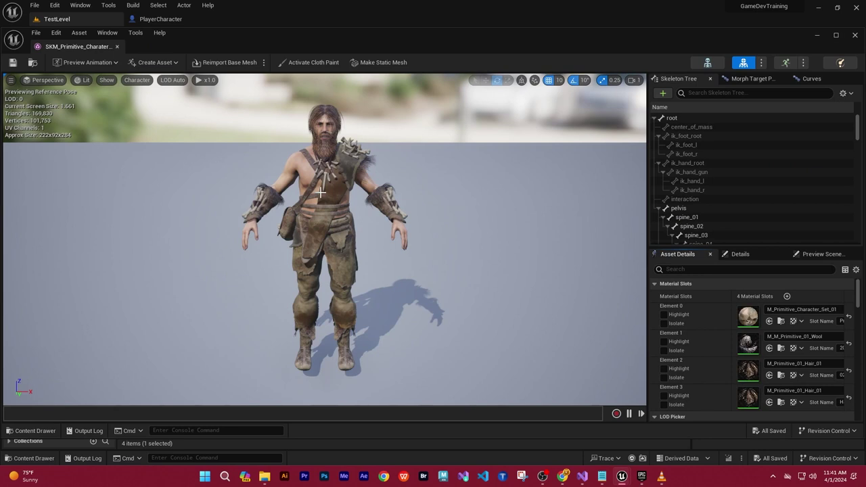
mouse_move(336, 293)
mouse_down()
mouse_move(379, 271)
mouse_move(346, 241)
mouse_move(379, 237)
mouse_move(352, 237)
mouse_up()
click(117, 46)
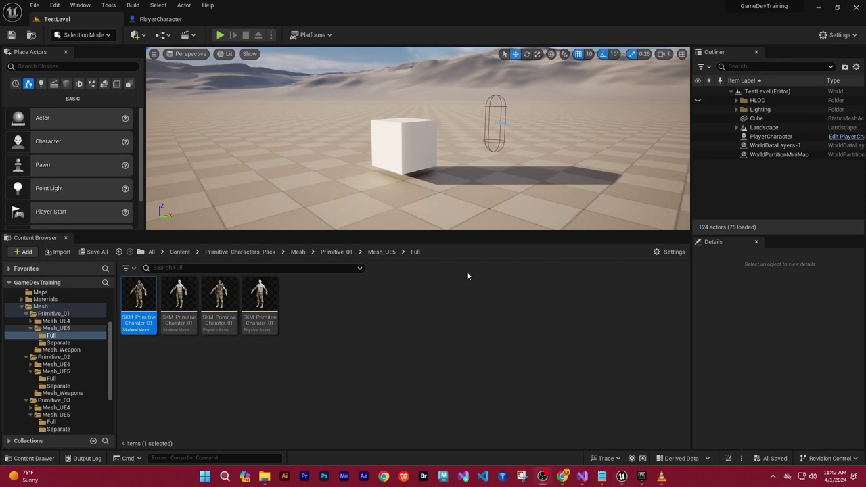
Go from Primitive_Characters_Pack to the BP_PGameDev folder and open the PlayerCharacter blueprint
click(68, 335)
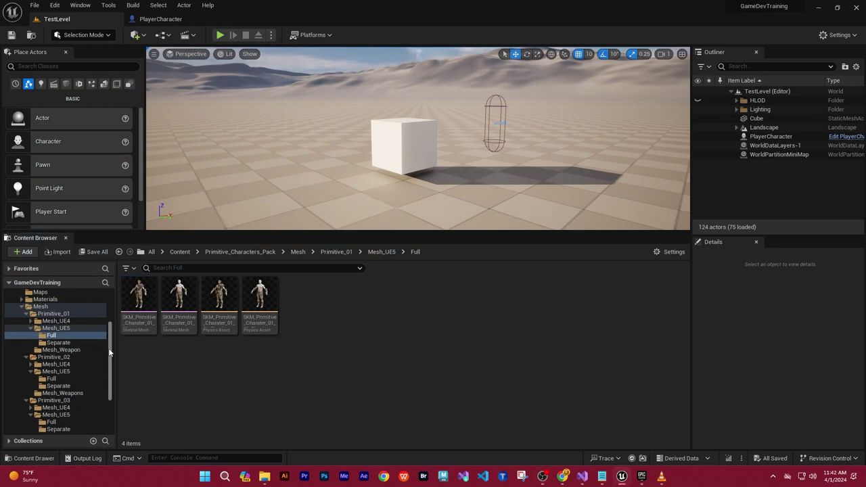
drag(111, 323, 111, 293)
click(17, 330)
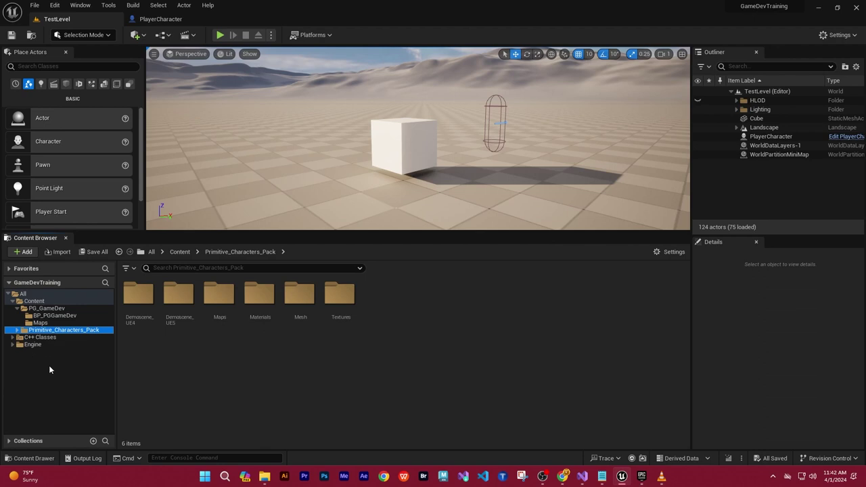
click(58, 315)
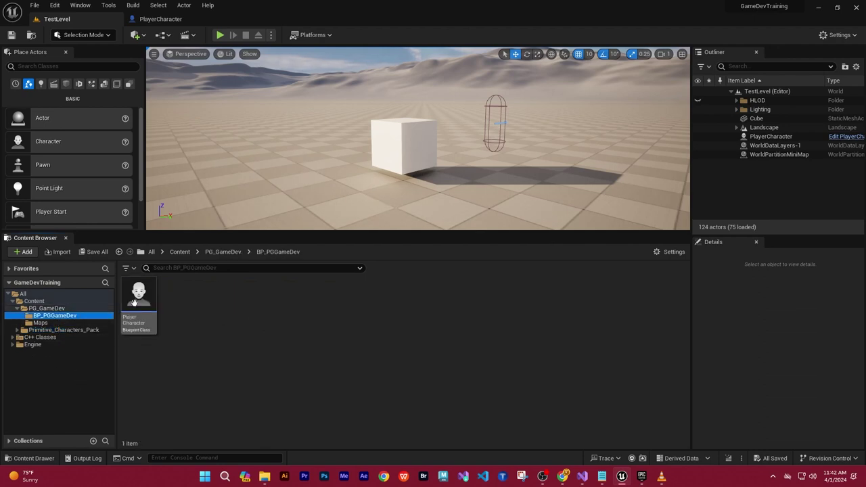
double_click(139, 298)
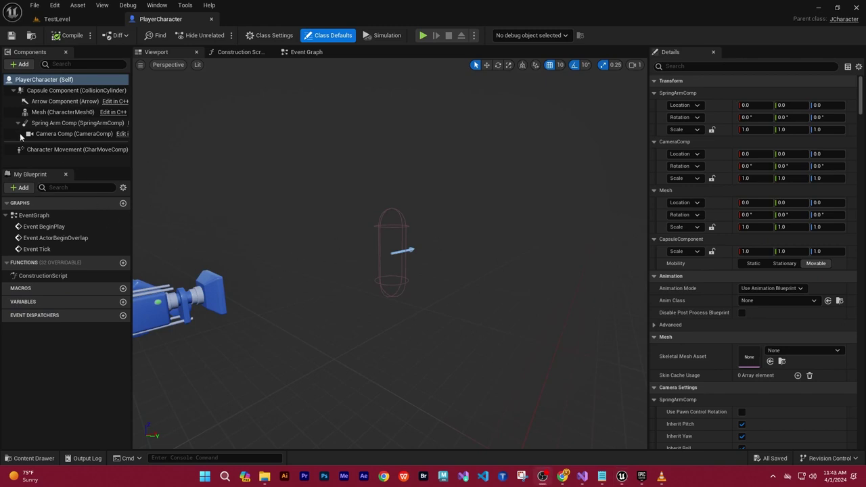
Assign SKM_Primitive_Charater_01_01 as the skeletal mesh of the Mesh (CharacterMesh0) component
click(59, 112)
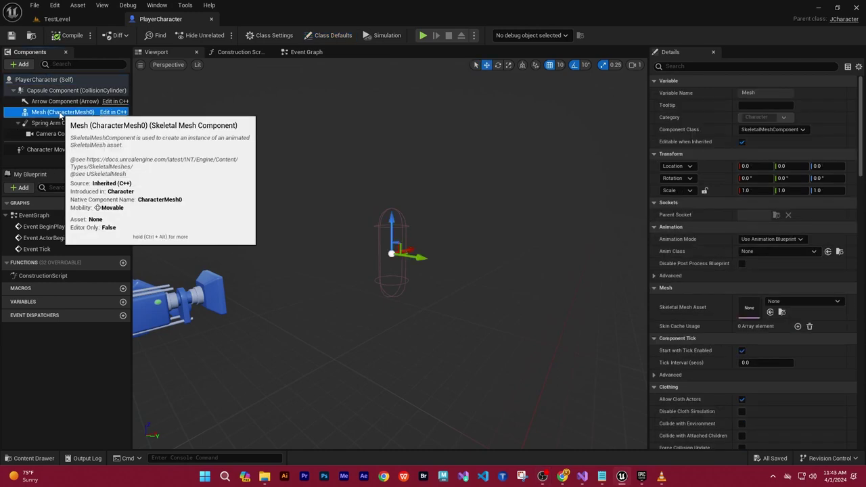
click(837, 302)
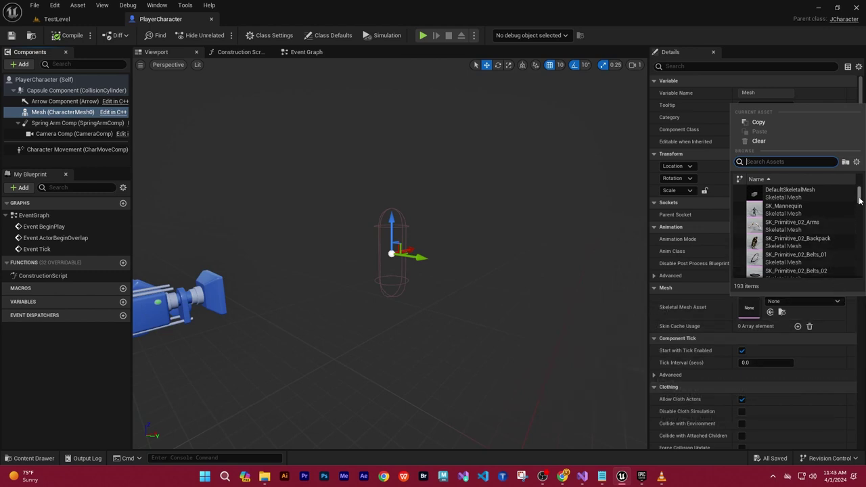
drag(860, 198, 860, 217)
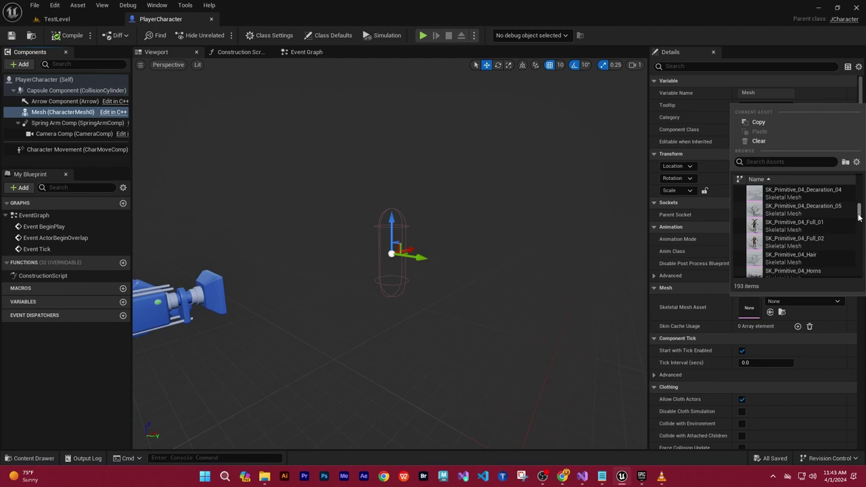
drag(860, 217, 860, 267)
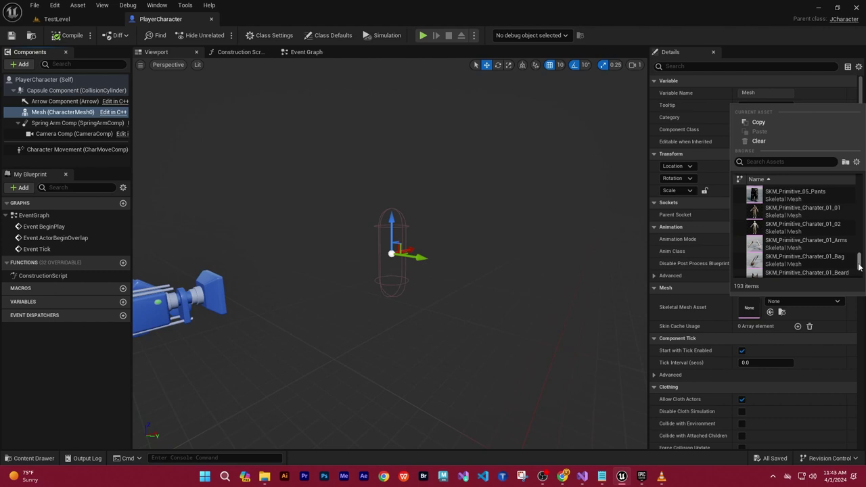
click(801, 216)
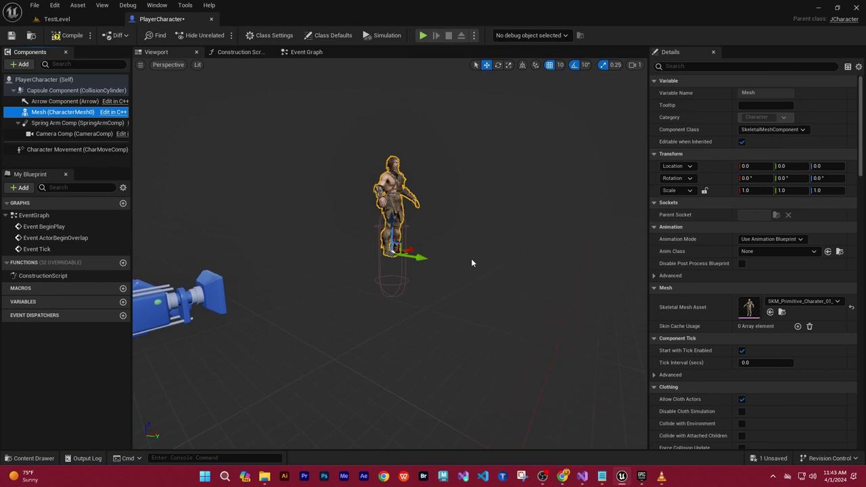
Orbit and frame the blueprint viewport on the character mesh
mouse_move(482, 269)
alt+mouse_down()
mouse_move(331, 288)
mouse_move(294, 262)
mouse_move(487, 261)
mouse_move(379, 257)
mouse_move(409, 192)
mouse_move(535, 268)
alt+mouse_up()
scroll(486, 261, up, 3)
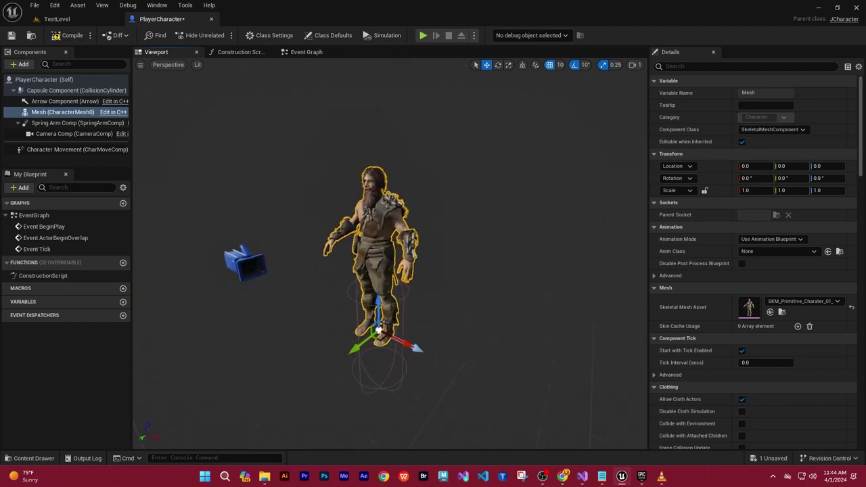
key(f)
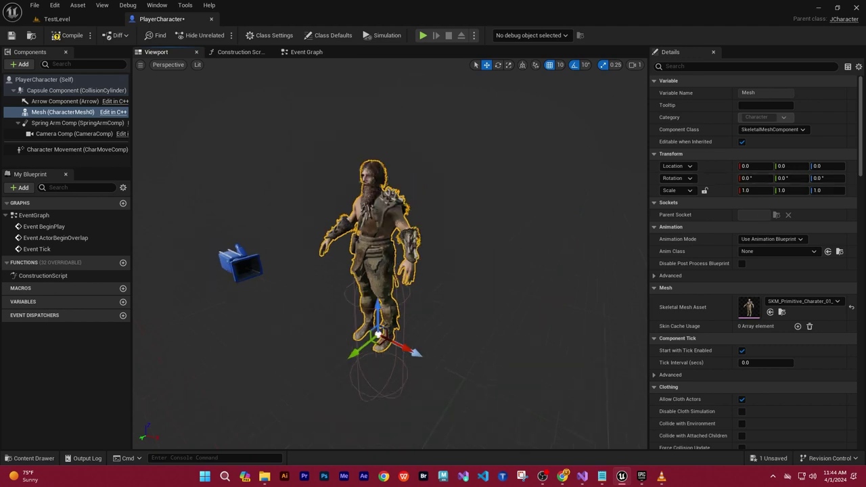
Set the mesh's Rotation Z and Location Z to -90, then return to TestLevel
click(823, 179)
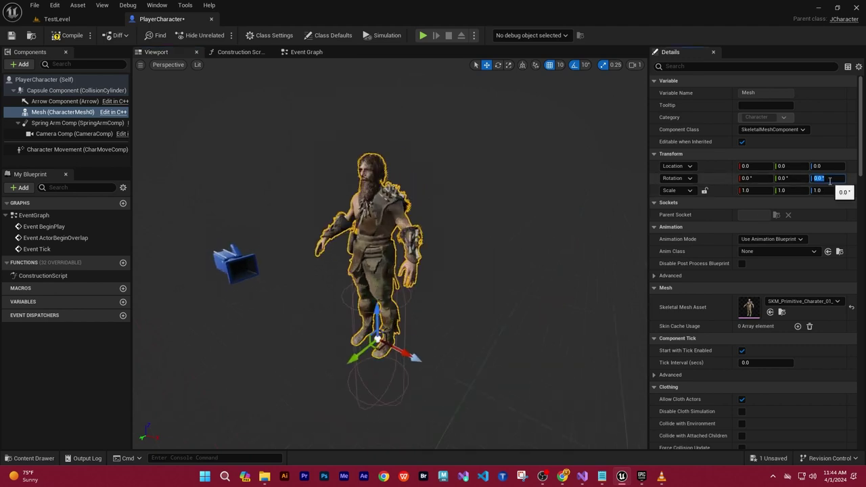
text(-90)
key(Return)
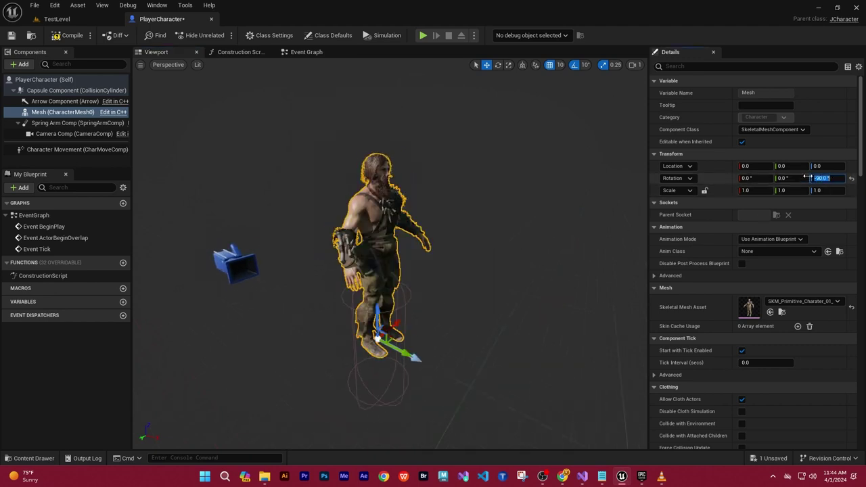
key(Return)
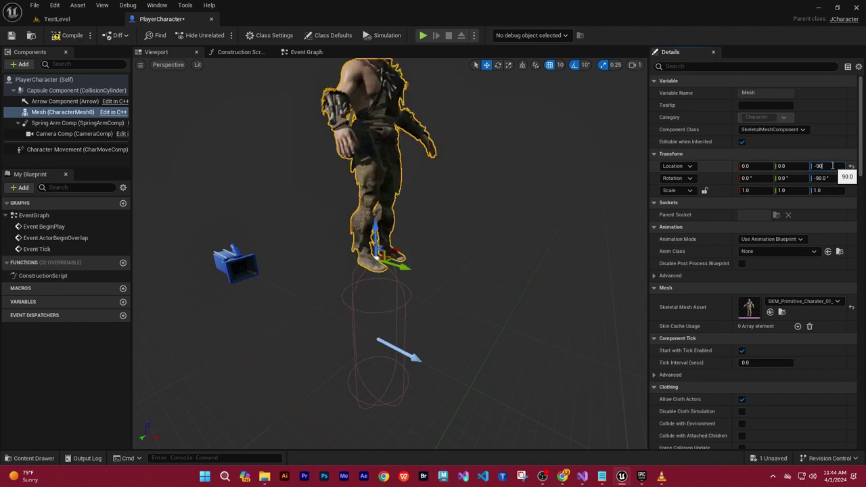
key(Return)
right_drag(468, 352, 474, 348)
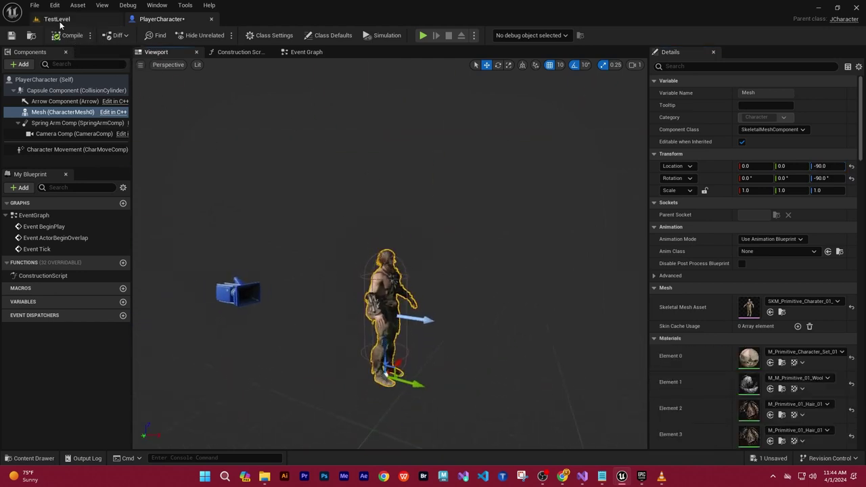
click(60, 21)
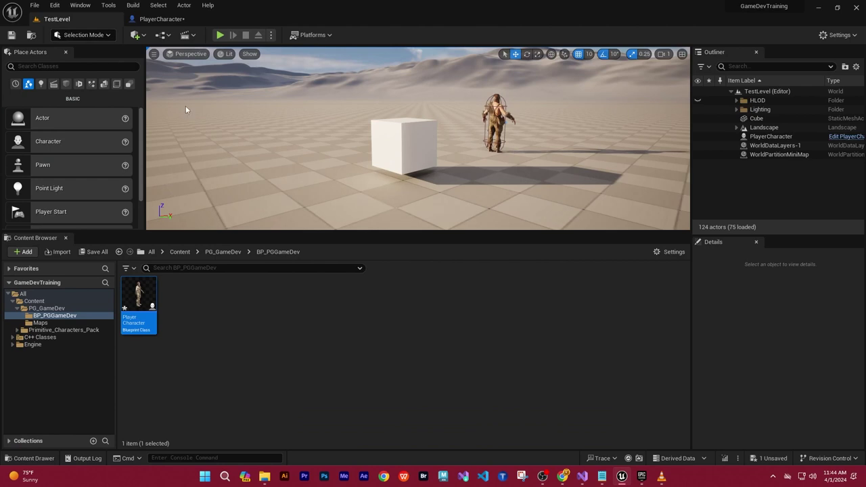
click(220, 35)
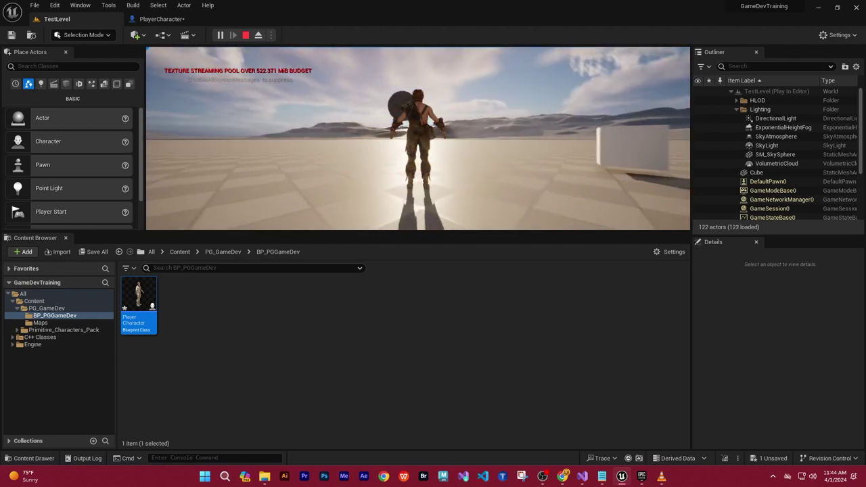
key(Escape)
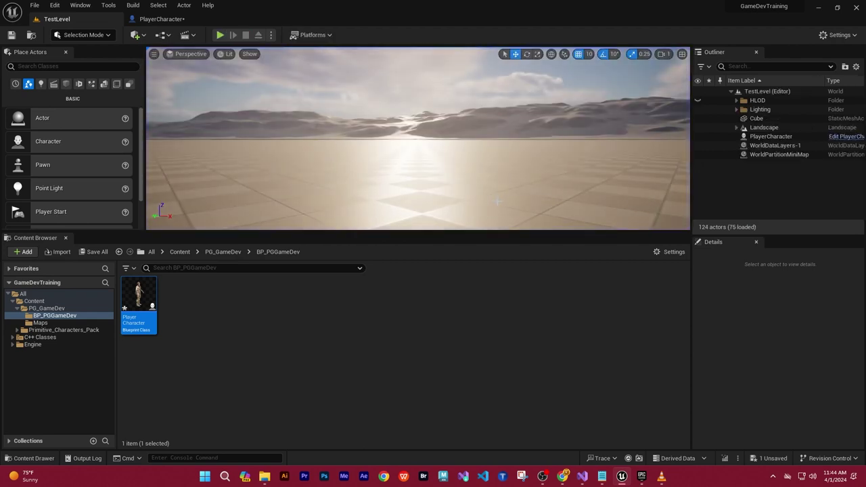
right_drag(497, 200, 498, 169)
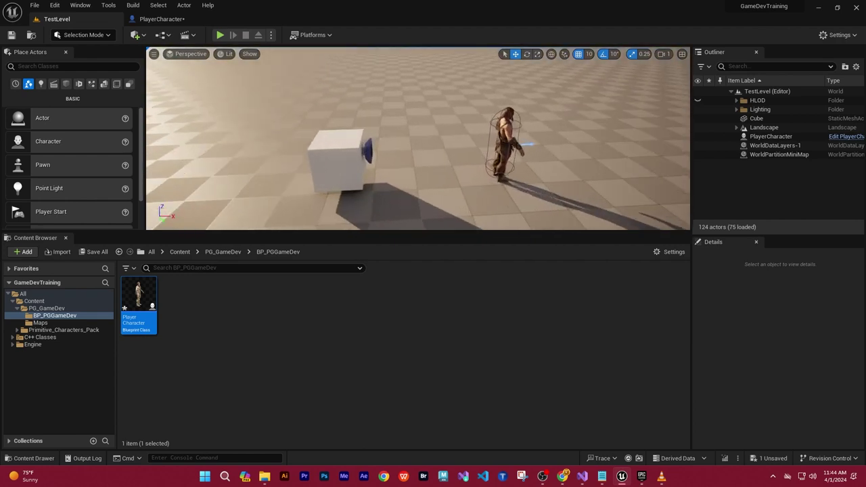
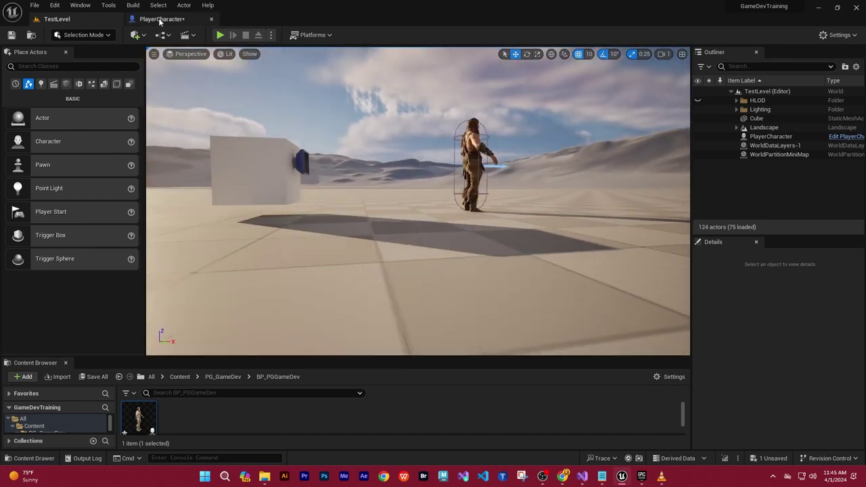
In the PlayerCharacter blueprint's Mesh component, collapse the Mesh and Materials Details sections
click(166, 19)
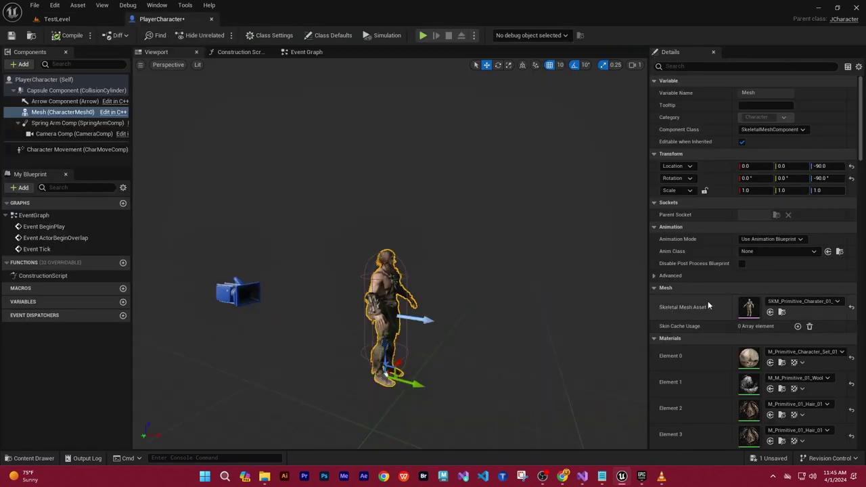
click(654, 288)
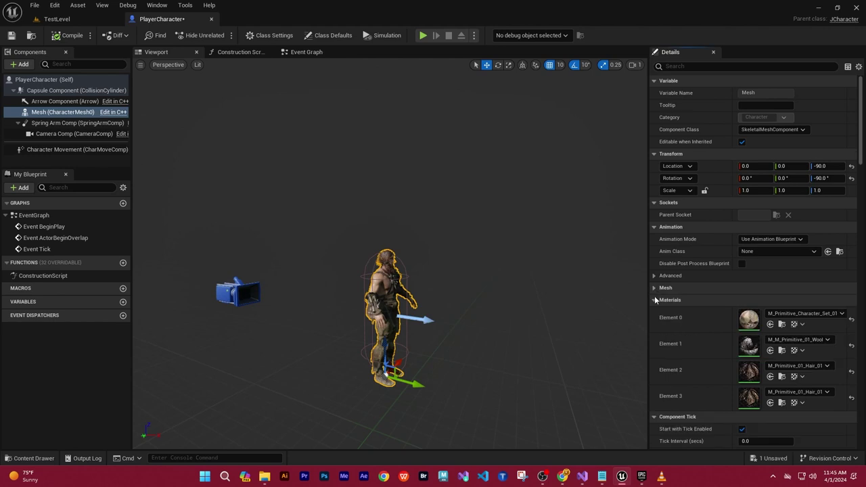
click(655, 301)
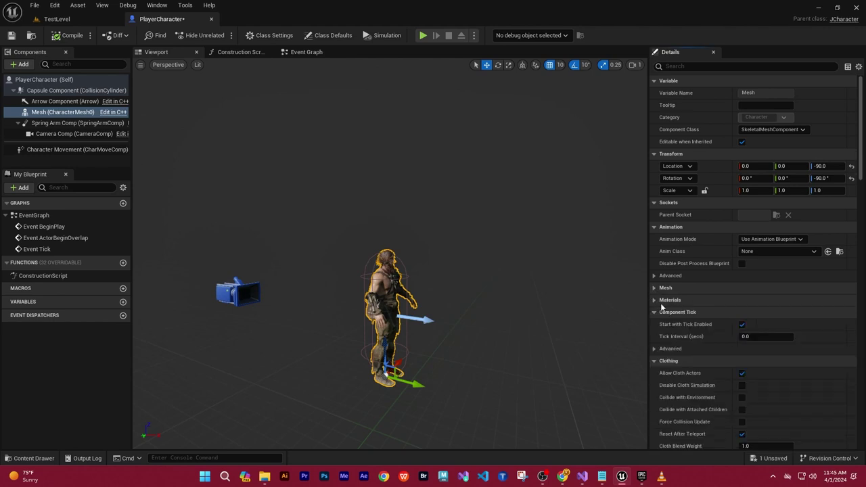
click(743, 325)
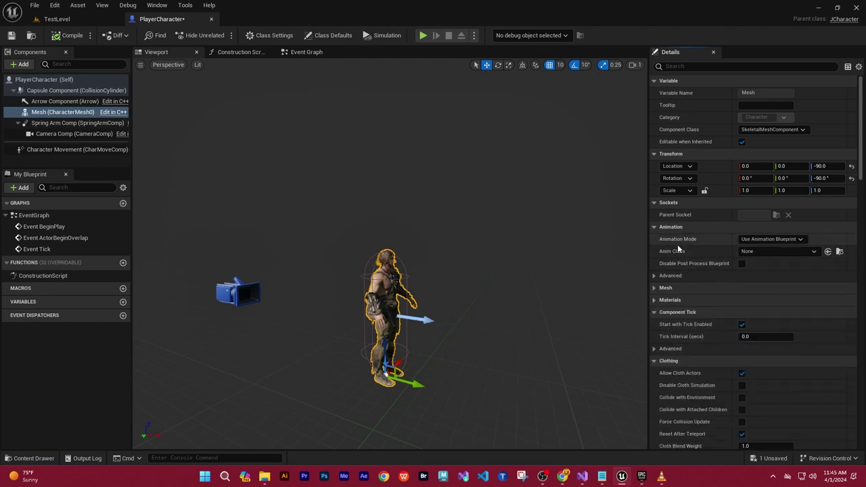
click(812, 253)
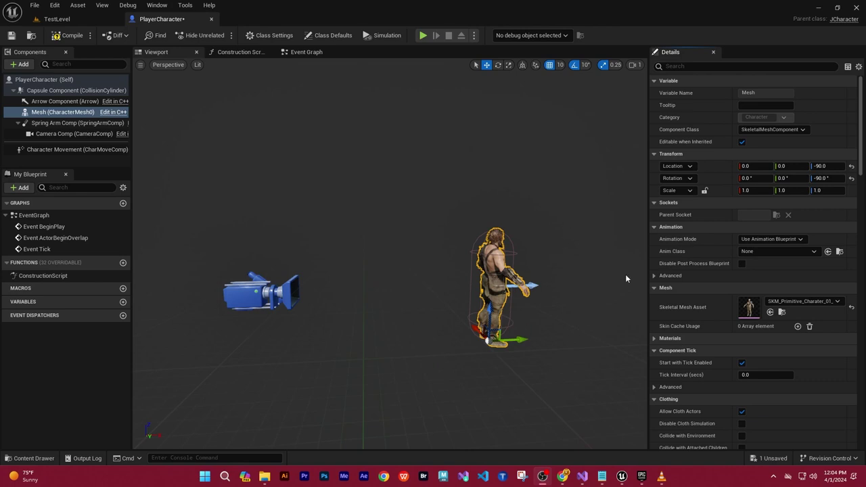
Set the mesh's Animation Mode to Use Animation Asset playing MM_Walk_InPlace
click(789, 240)
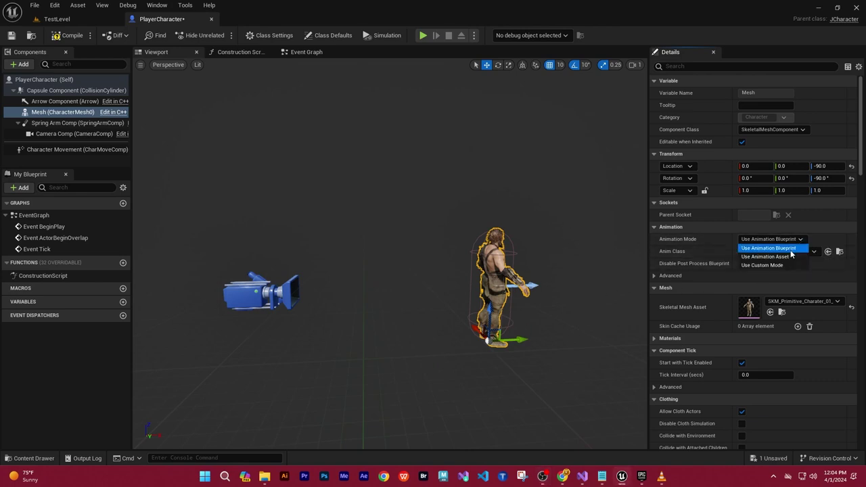
click(782, 257)
click(804, 253)
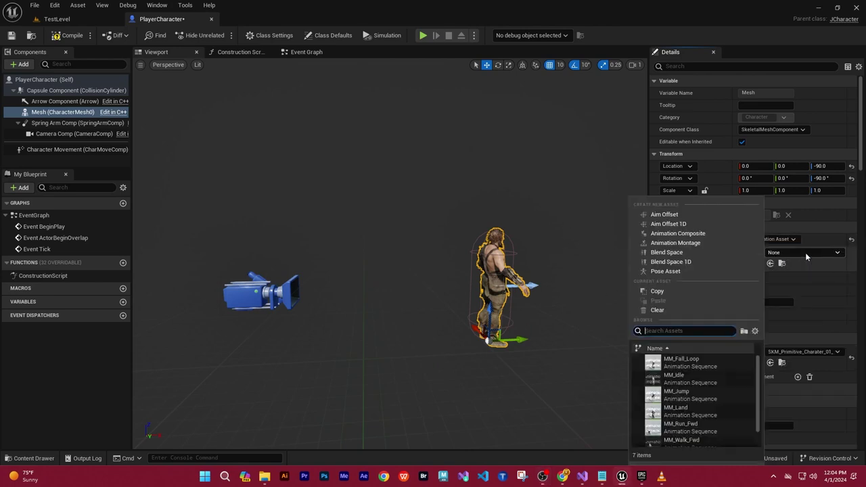
scroll(700, 383, down, 1)
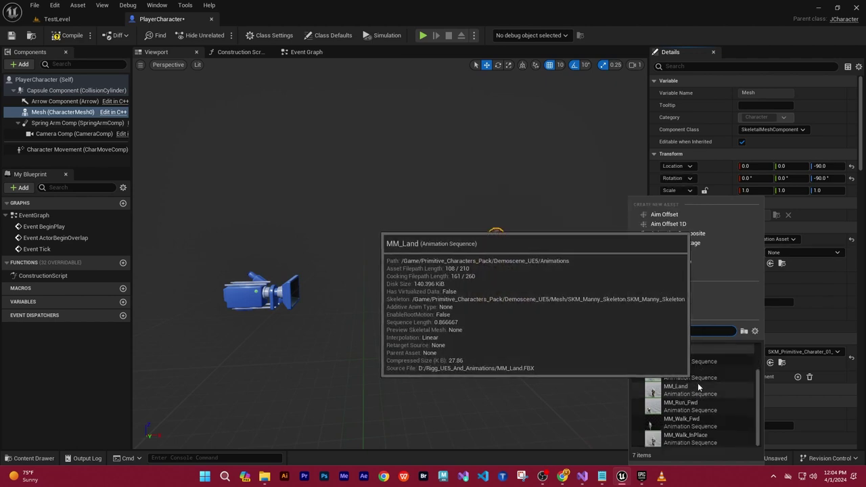
scroll(704, 384, up, 1)
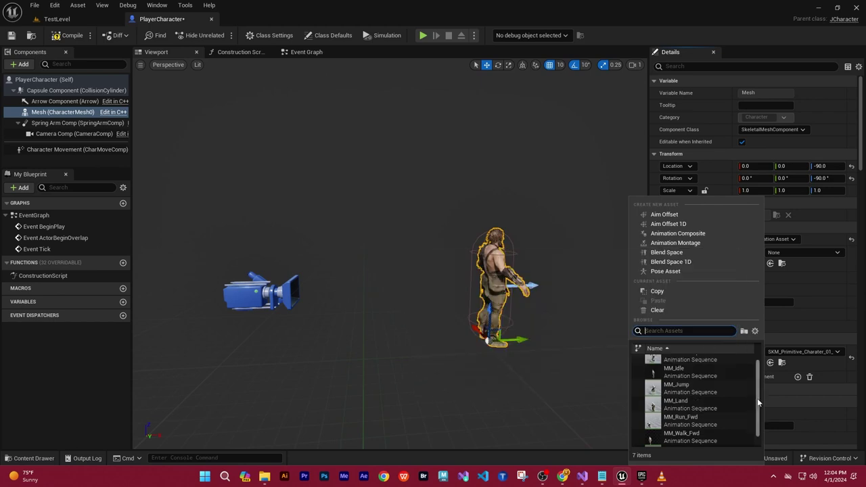
drag(758, 398, 759, 415)
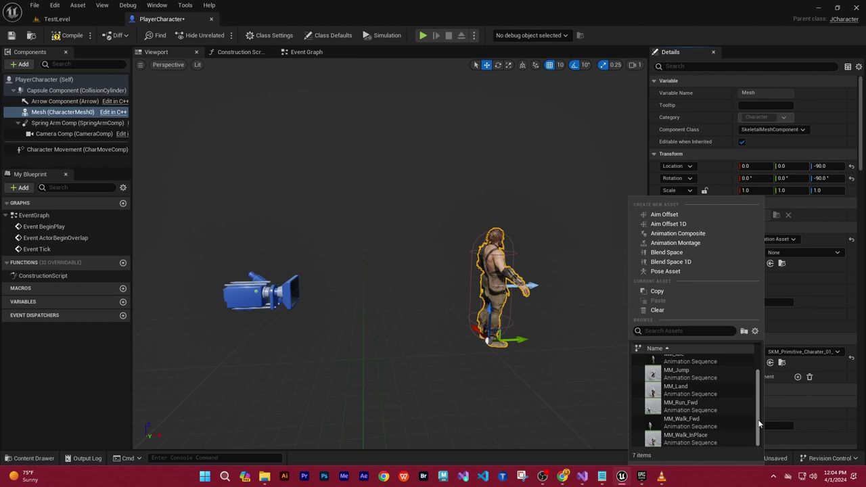
mouse_move(685, 441)
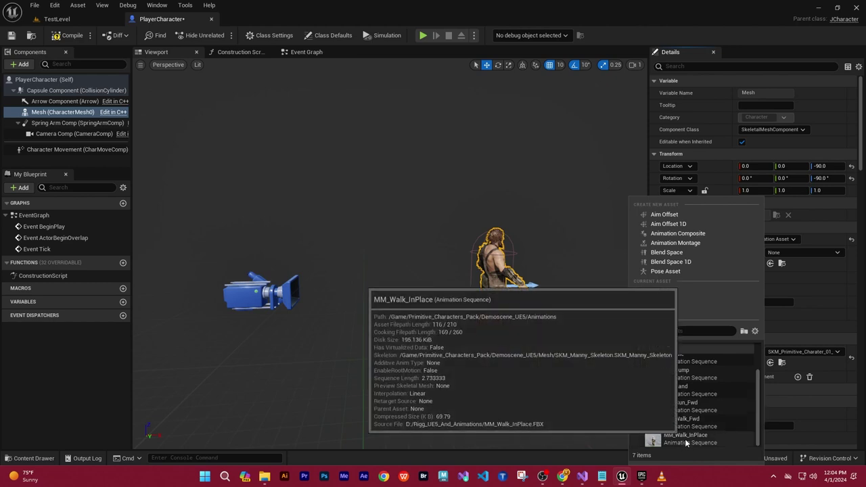
click(683, 438)
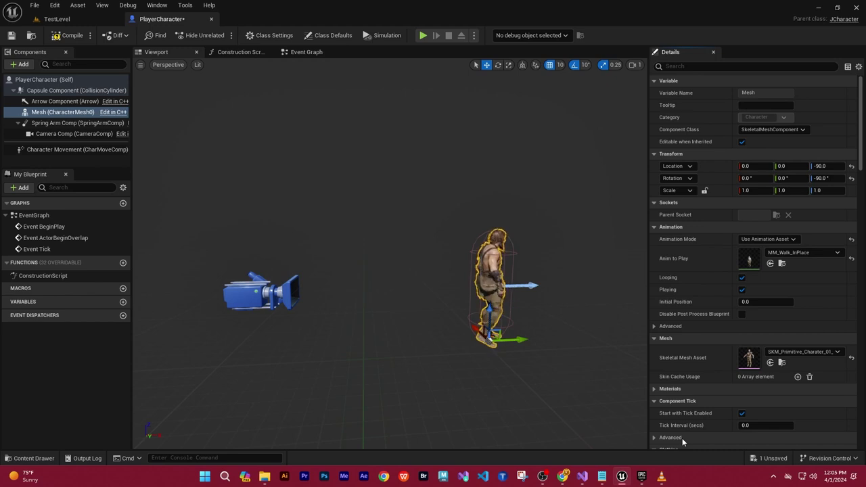
Switch the played animation to MM_Idle and compile the PlayerCharacter blueprint
click(812, 253)
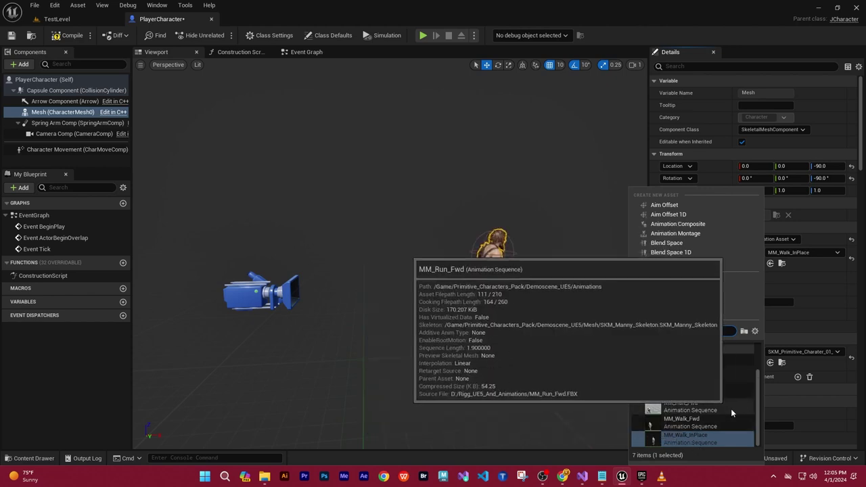
scroll(758, 400, up, 2)
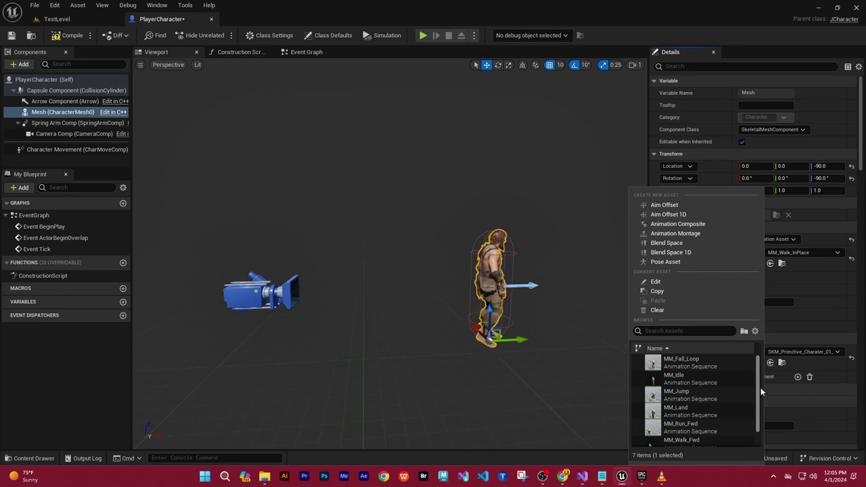
scroll(760, 386, down, 2)
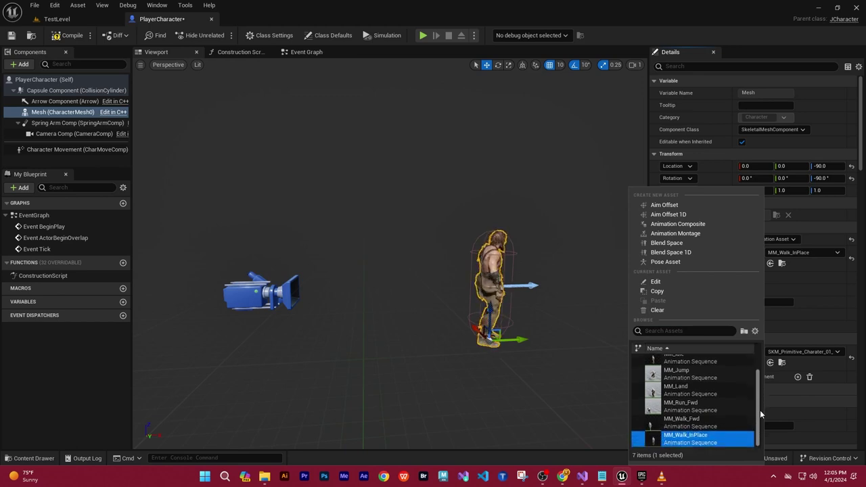
scroll(759, 406, up, 1)
scroll(759, 400, up, 1)
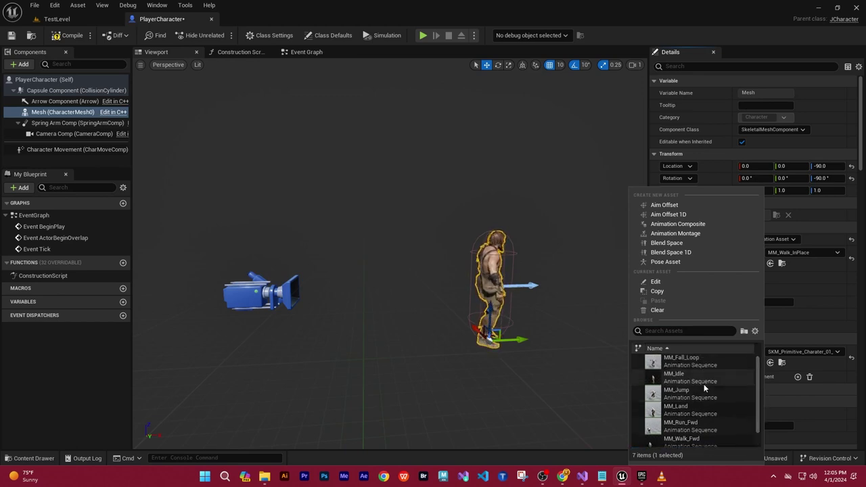
click(698, 379)
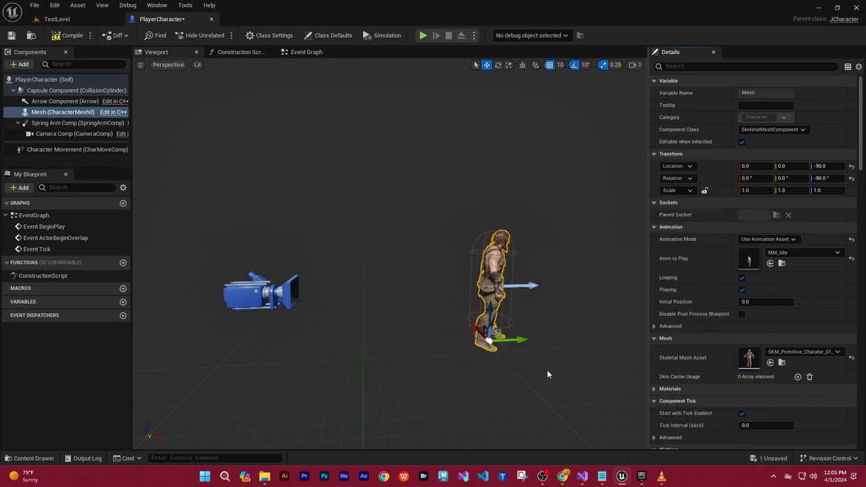
click(58, 35)
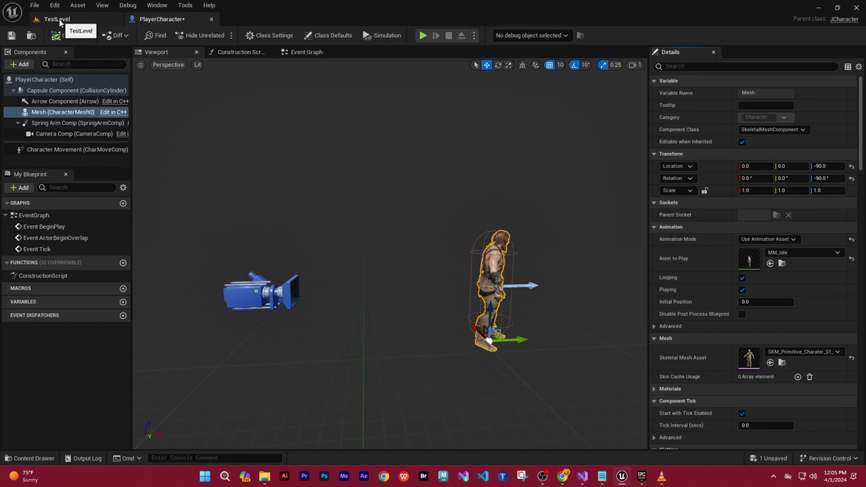
click(57, 19)
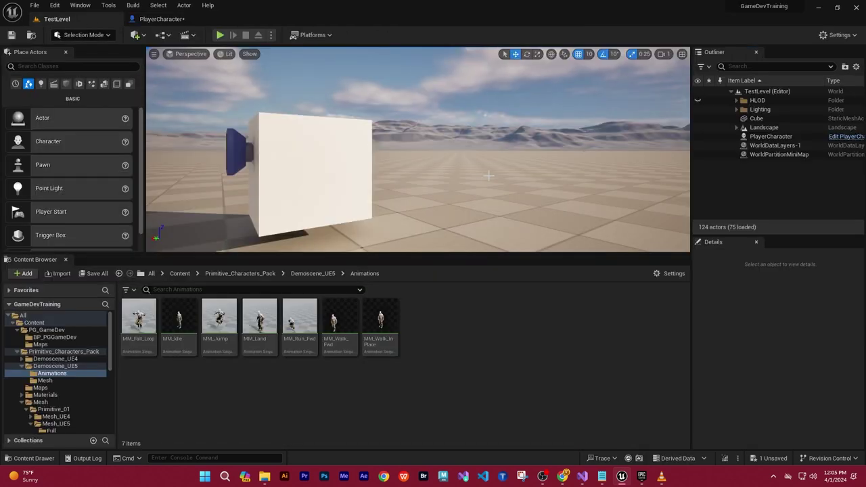
right_drag(492, 174, 492, 203)
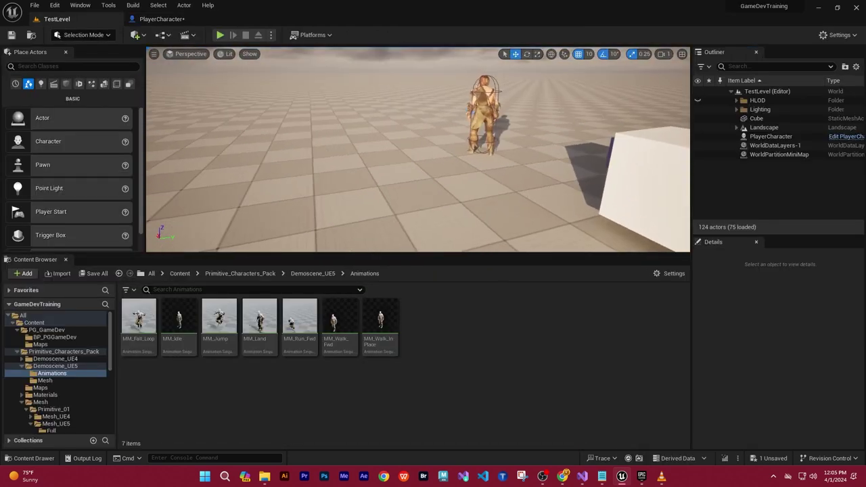
right_drag(414, 135, 414, 131)
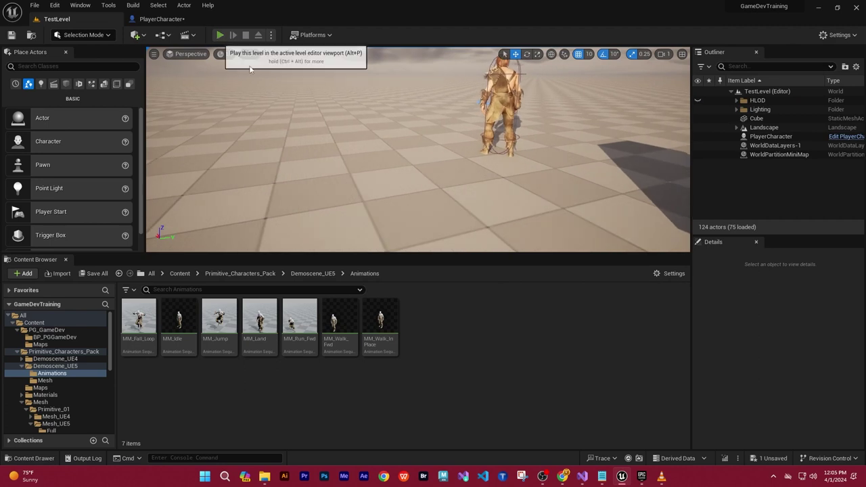
click(220, 35)
click(487, 198)
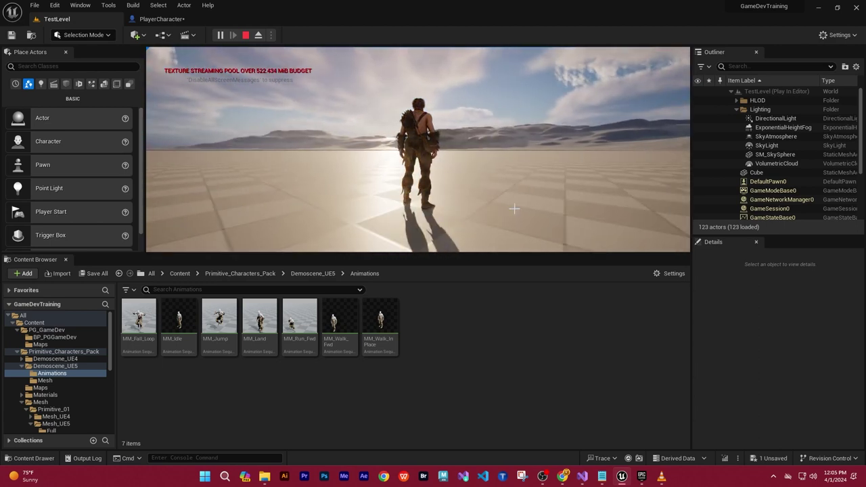
key(Escape)
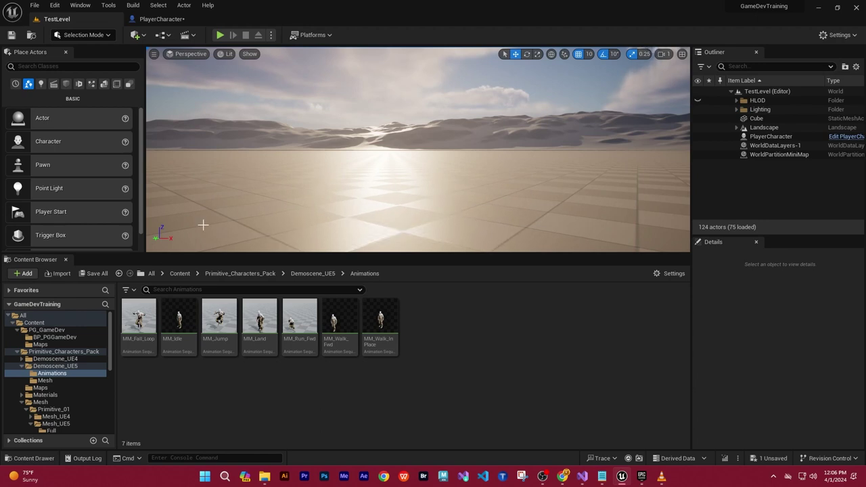
Switch the PlayerCharacter mesh to Use Animation Blueprint mode, leaving the skeletal mesh unchanged
click(160, 25)
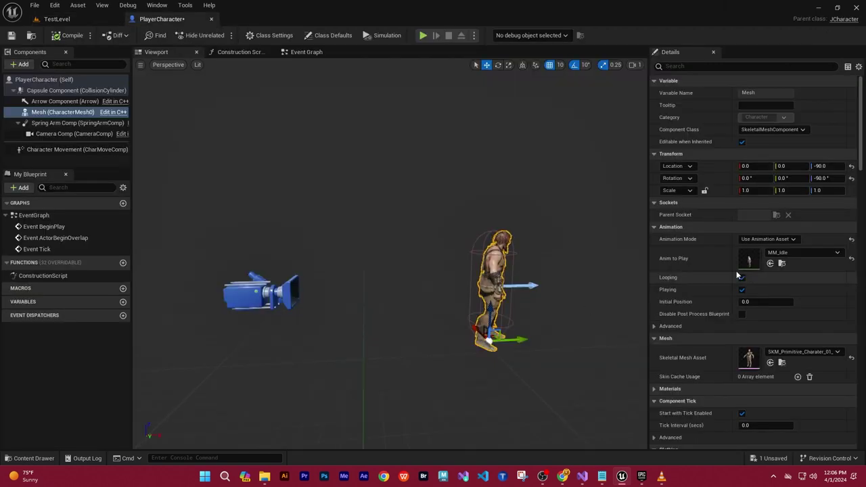
click(791, 241)
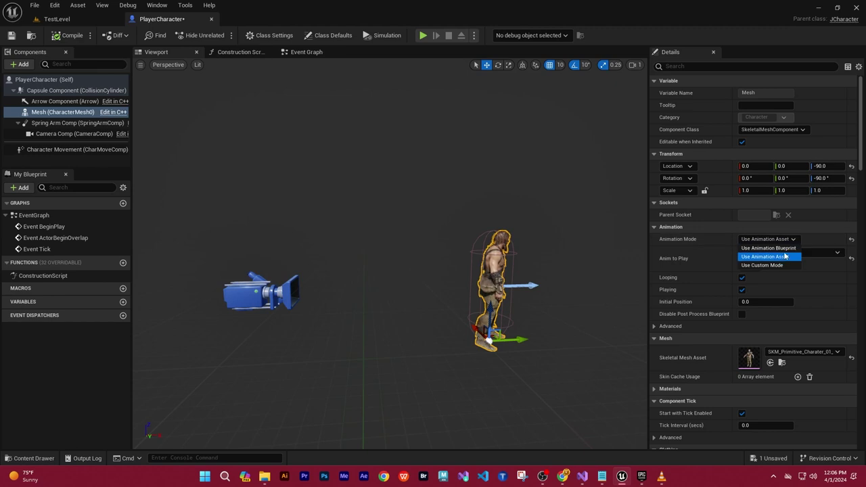
click(778, 248)
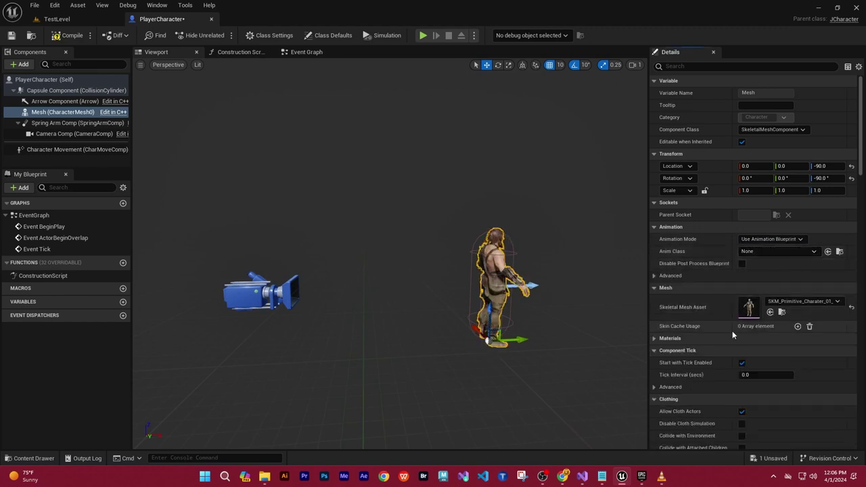
click(827, 303)
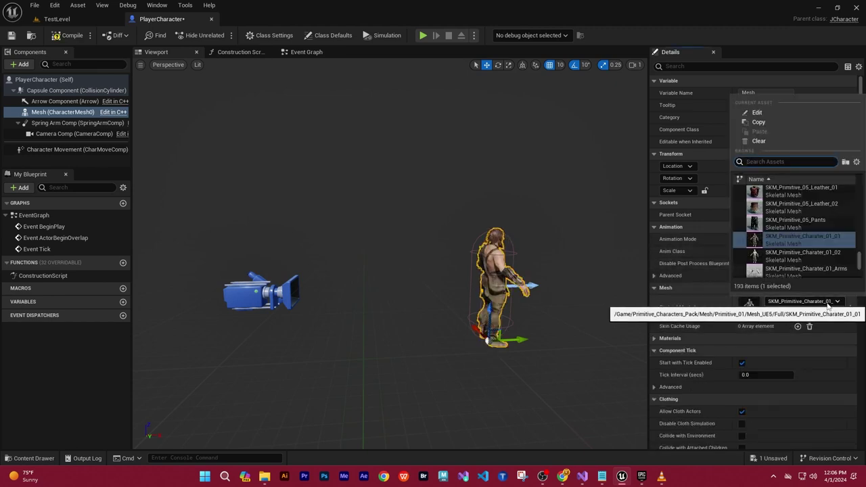
click(834, 335)
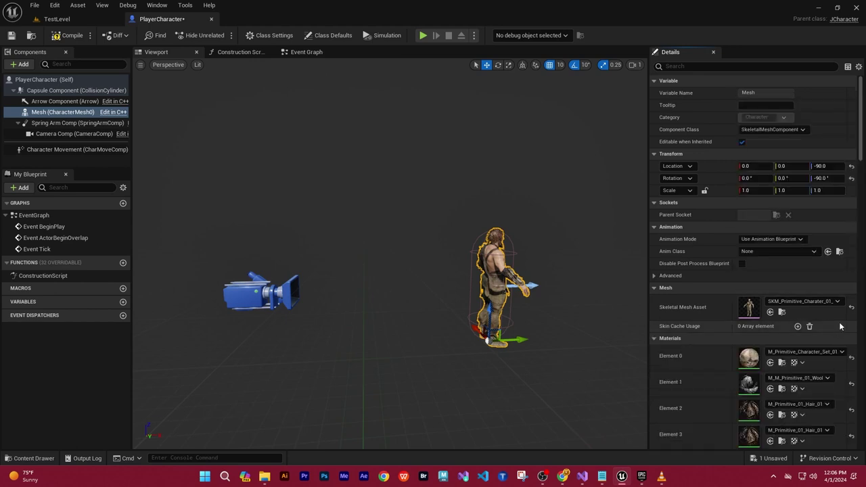
click(794, 251)
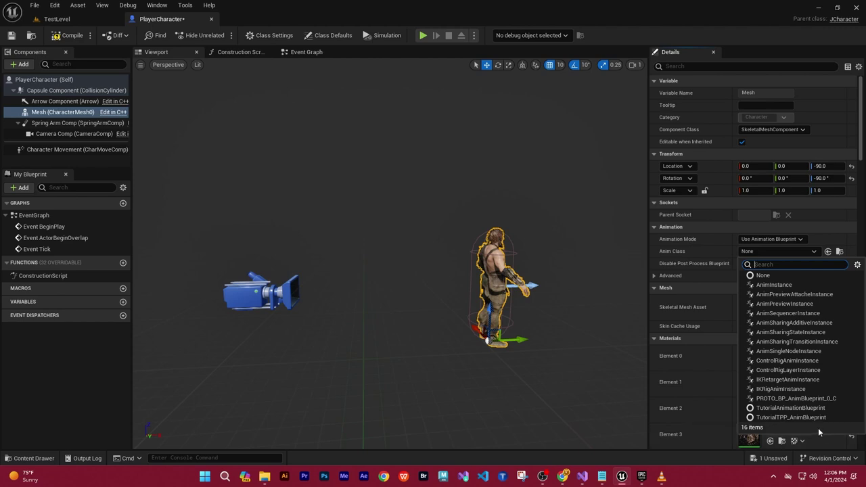
Set the mesh's Anim Class to PROTO_BP_AnimBlueprint_0_C and view the character in the preview
click(796, 399)
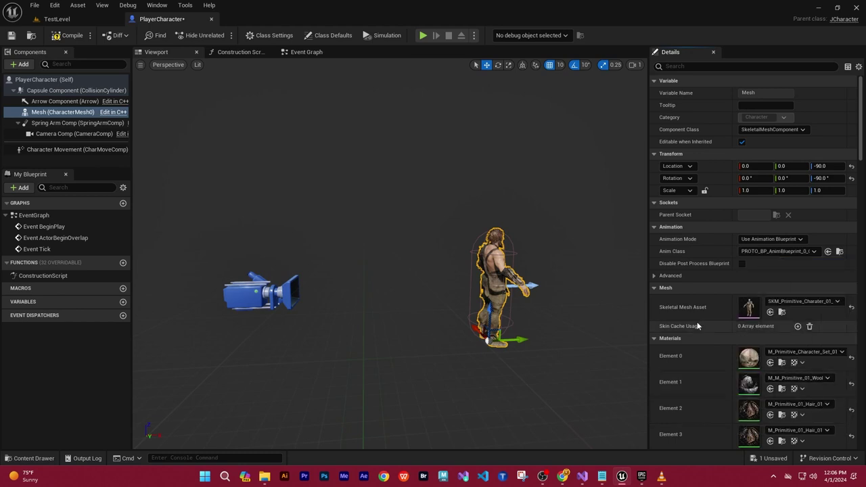
alt+drag(563, 311, 508, 306)
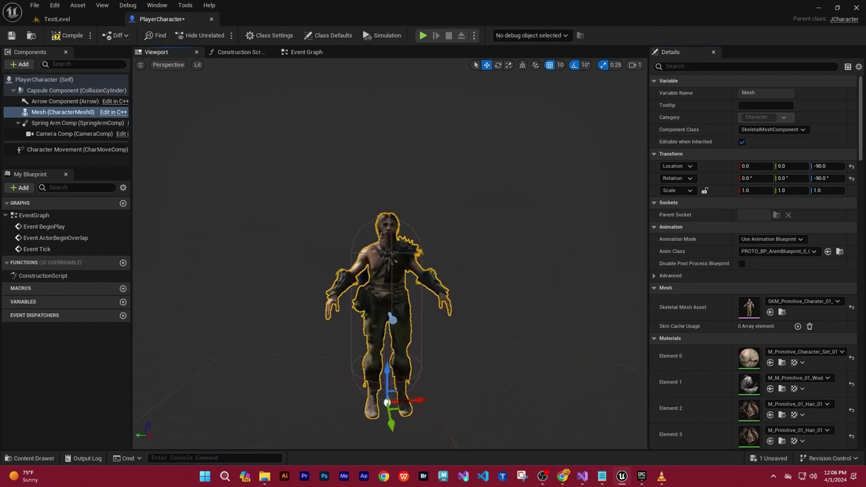
scroll(511, 332, up, 5)
scroll(510, 331, down, 4)
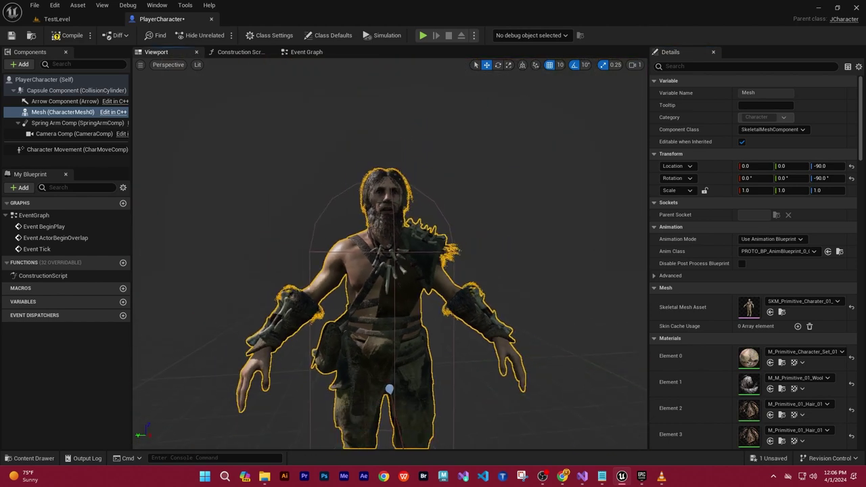
click(813, 251)
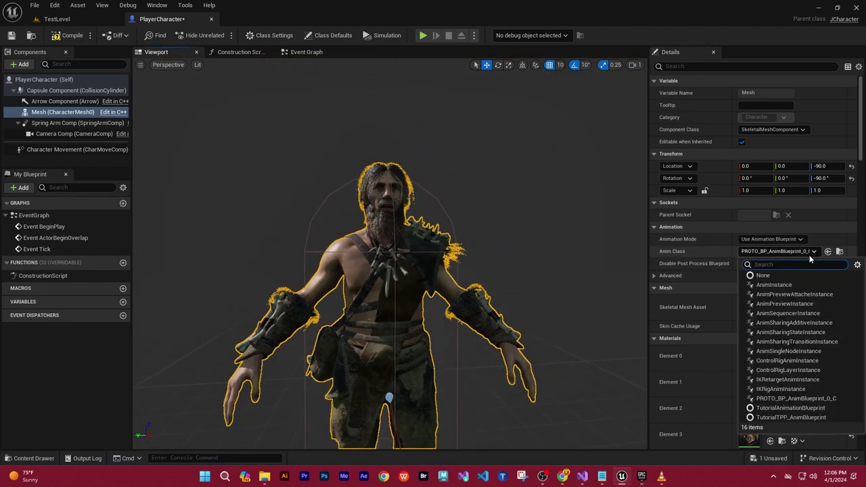
click(785, 399)
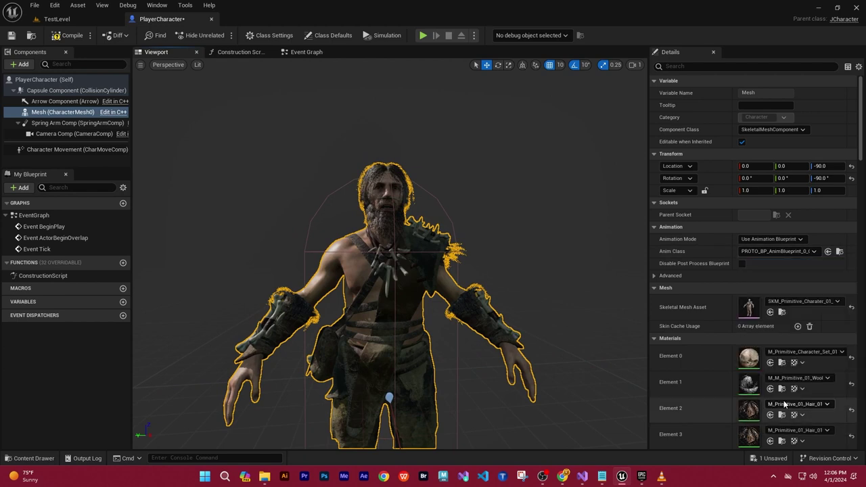
Try ControlRigAnimInstance and AnimInstance, clear Anim Class to None, and set Animation Mode to Use Custom Mode
click(789, 253)
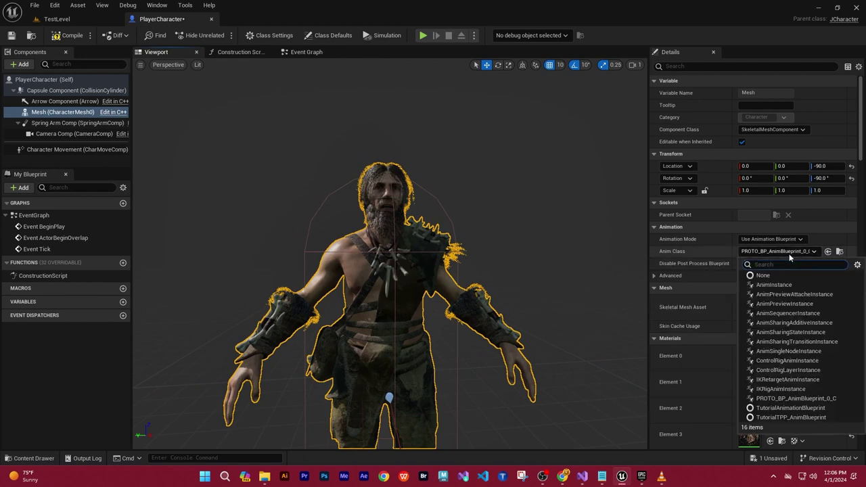
click(786, 363)
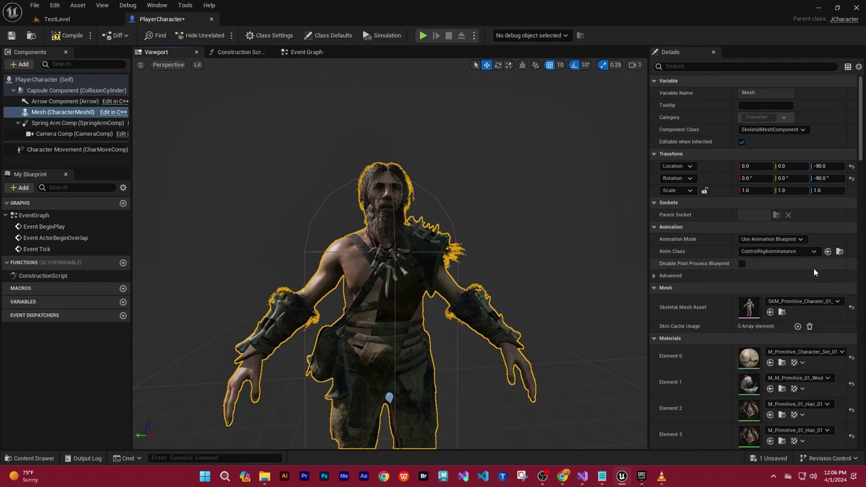
click(803, 252)
click(793, 286)
click(795, 252)
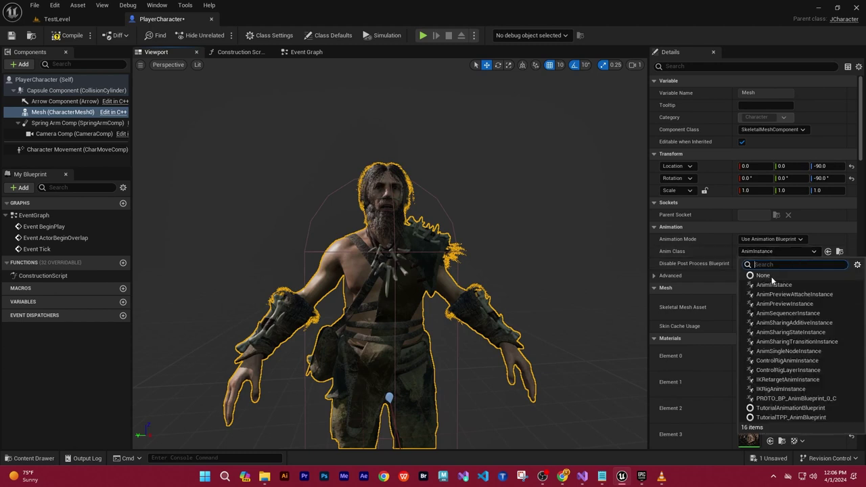
click(771, 276)
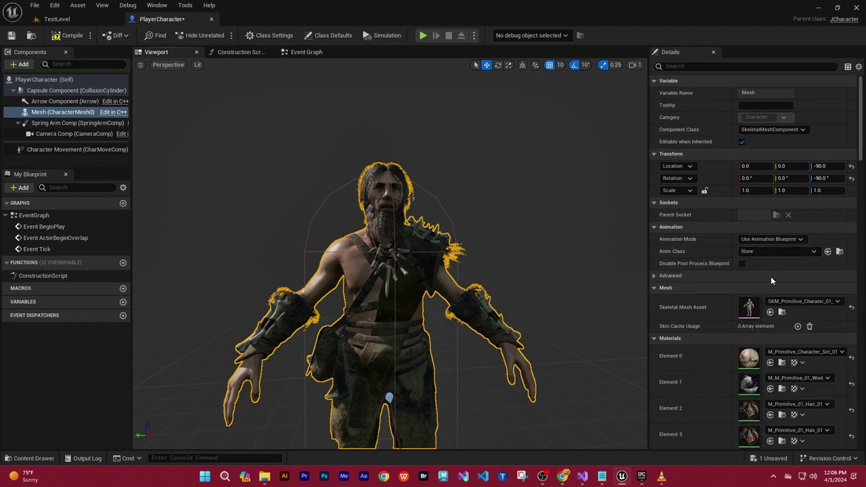
click(801, 241)
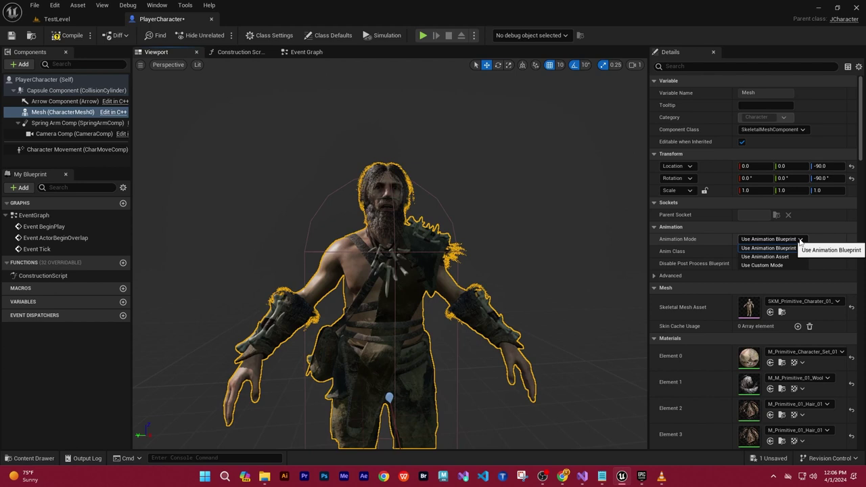
click(774, 265)
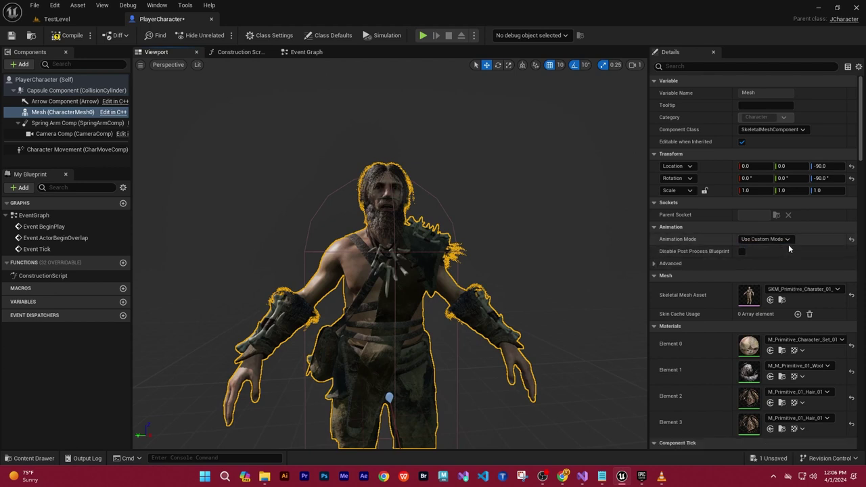
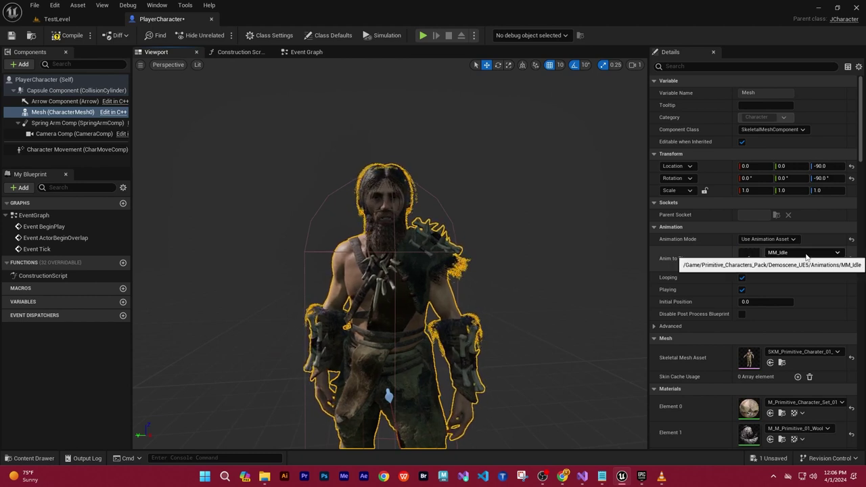
Set the mesh's Anim to Play to MM_Walk_Fwd and orbit the preview to watch the forward walk loop
click(807, 254)
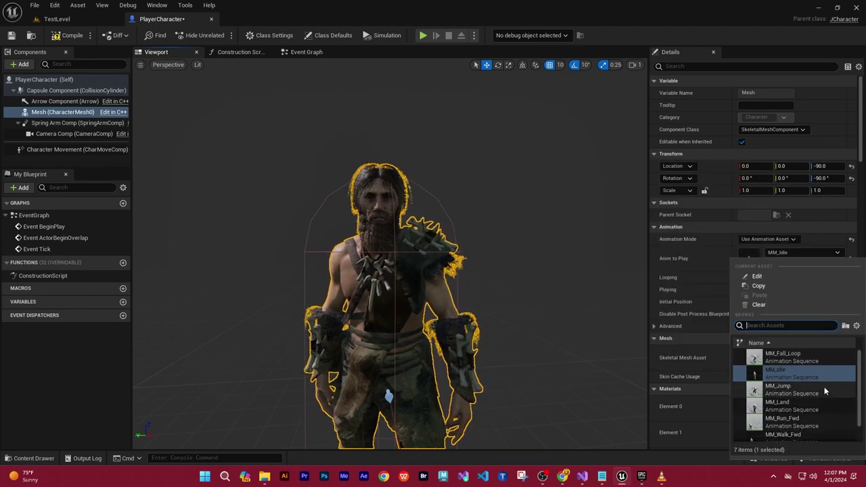
scroll(822, 397, down, 1)
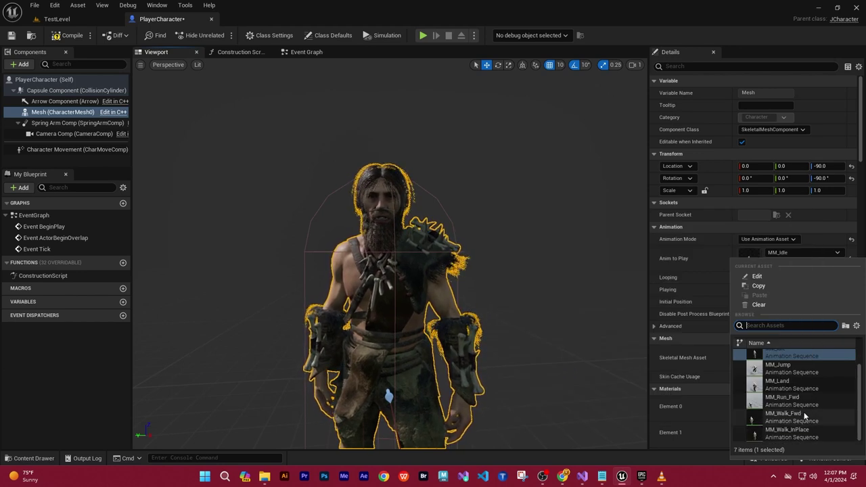
click(805, 416)
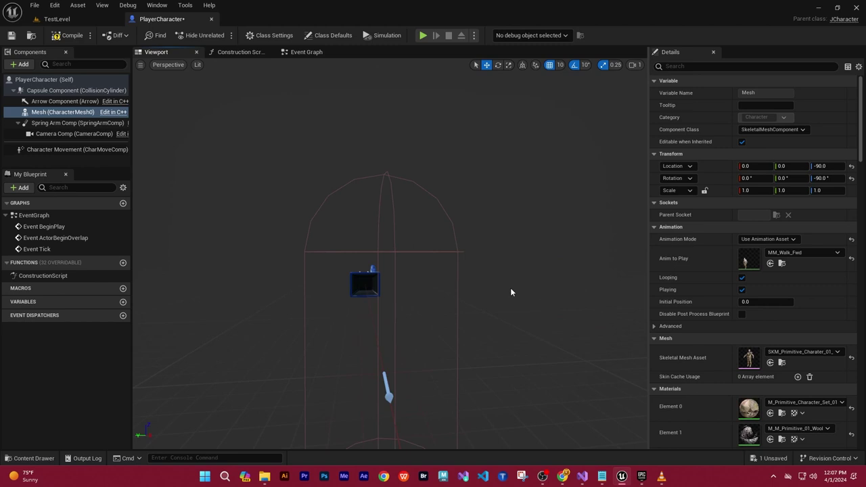
scroll(514, 291, down, 3)
scroll(474, 325, down, 3)
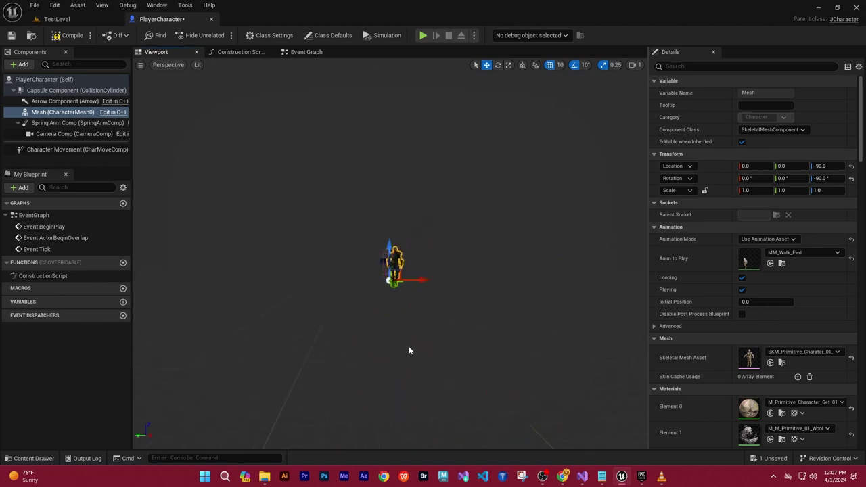
drag(409, 351, 412, 347)
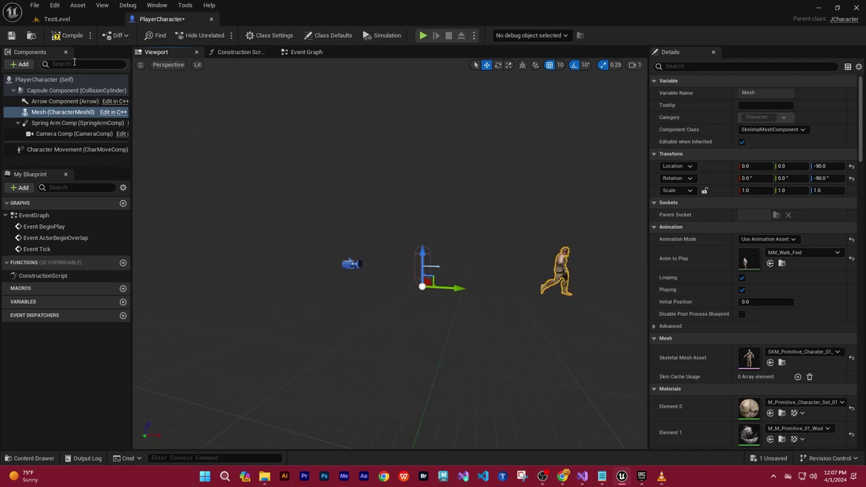
Play TestLevel, control the character walking near the cube, then stop the session with Esc
click(57, 19)
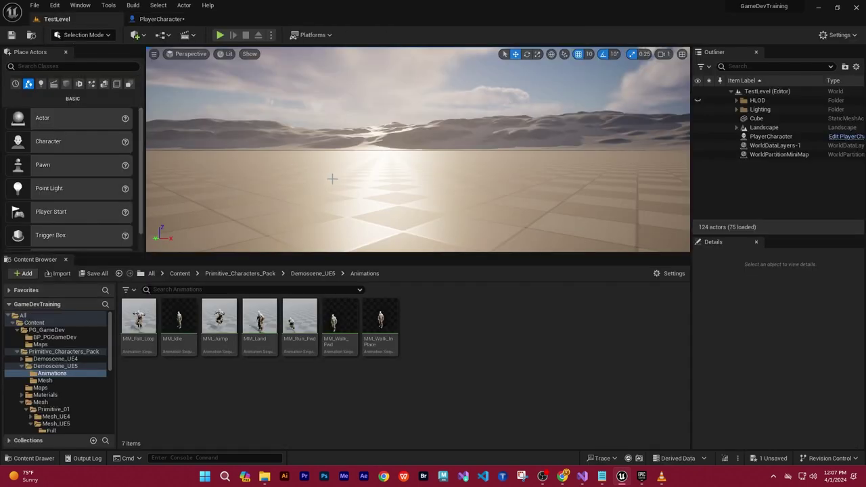
right_drag(332, 178, 352, 203)
click(220, 35)
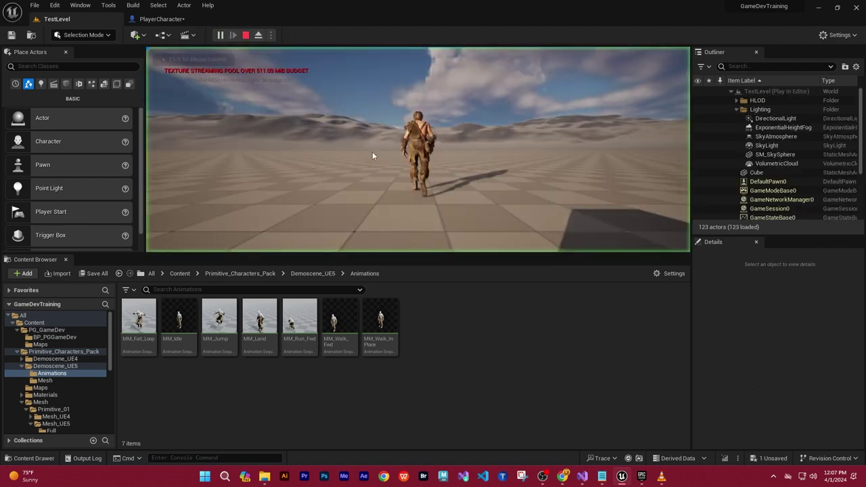
click(407, 189)
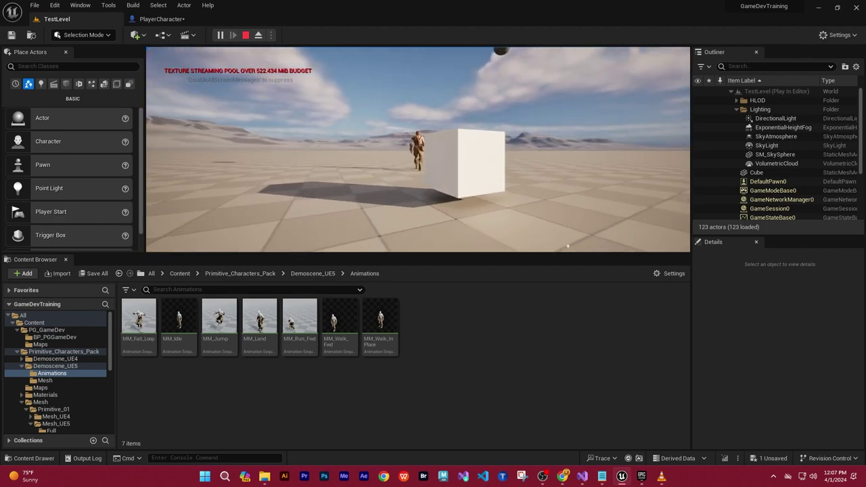
key(Escape)
Switch the PlayerCharacter mesh's Anim to Play back to MM_Idle, then compile and save the blueprint
click(177, 21)
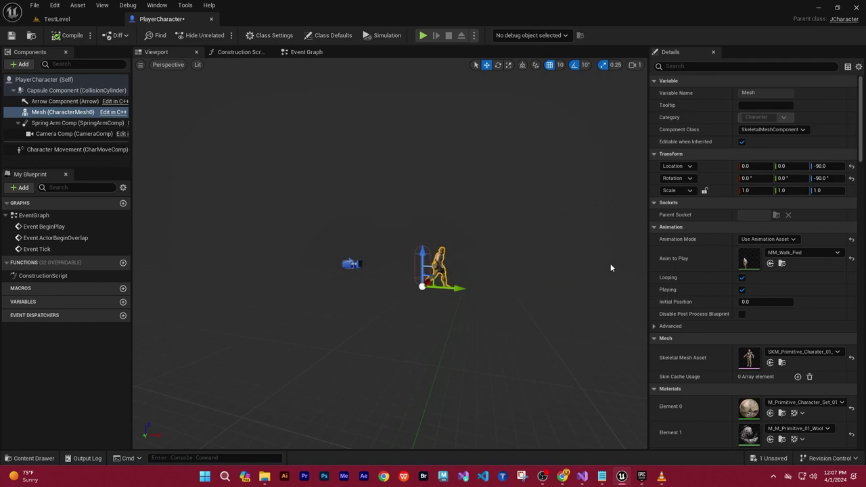
click(819, 253)
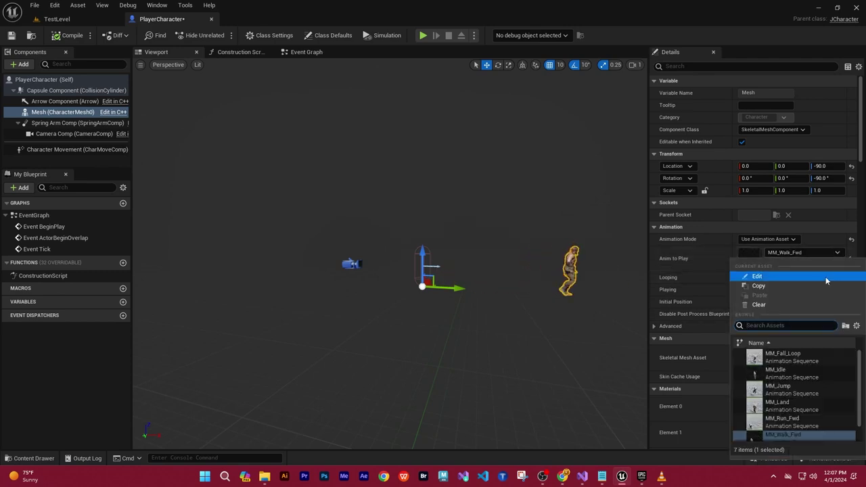
click(785, 374)
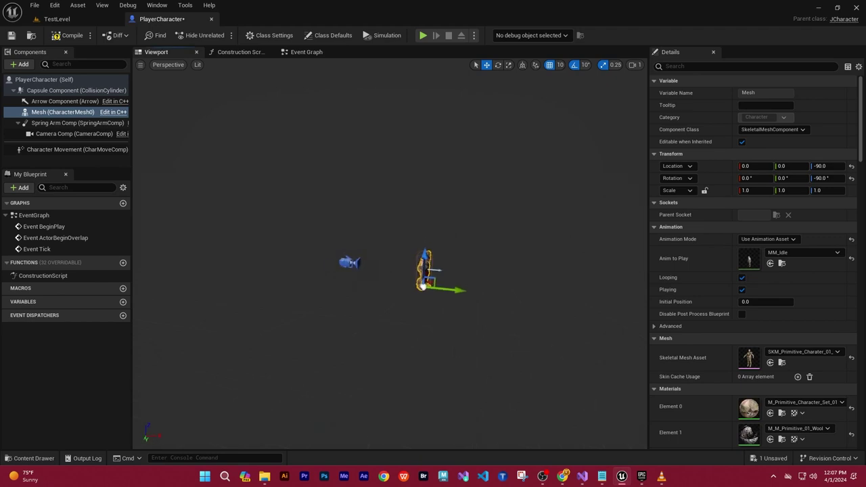
click(68, 35)
click(11, 36)
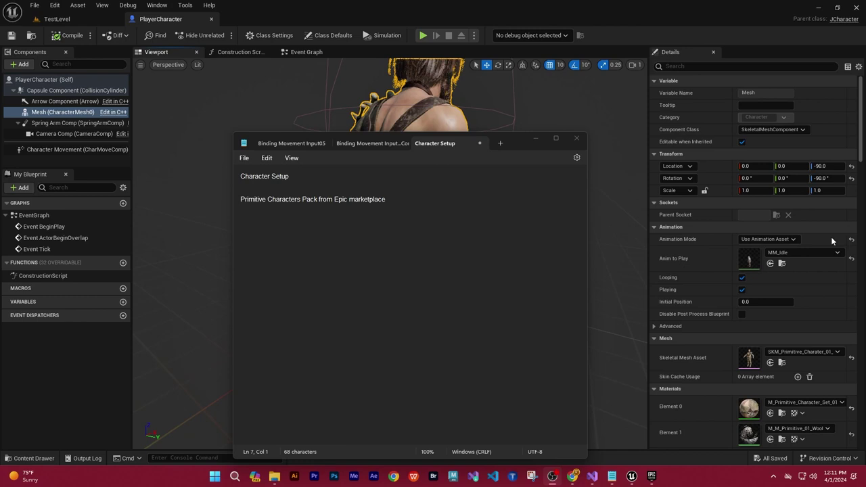
Type 'Player Character BP>Components>Mesh(CharacterMesh0)>' on line 7 of the Character Setup notes, fixing typos
click(427, 222)
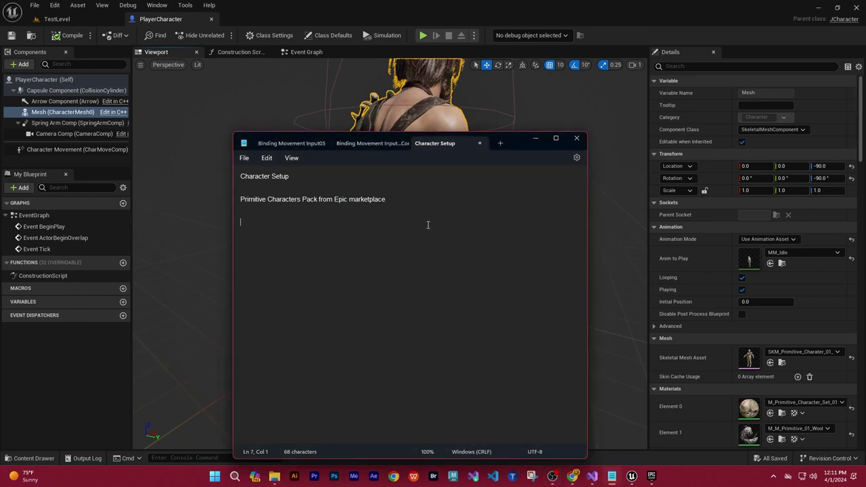
text(Player Character BP>Components)
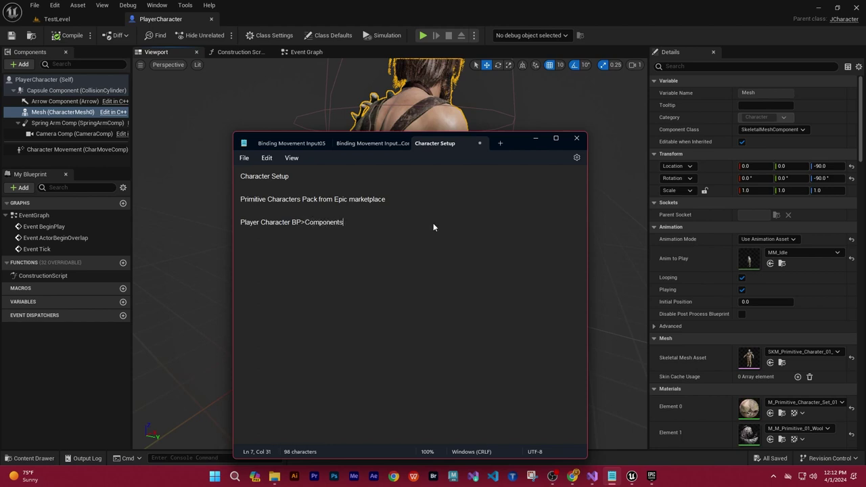
text(>)
text(Mesh)
text(>)
drag(512, 139, 488, 131)
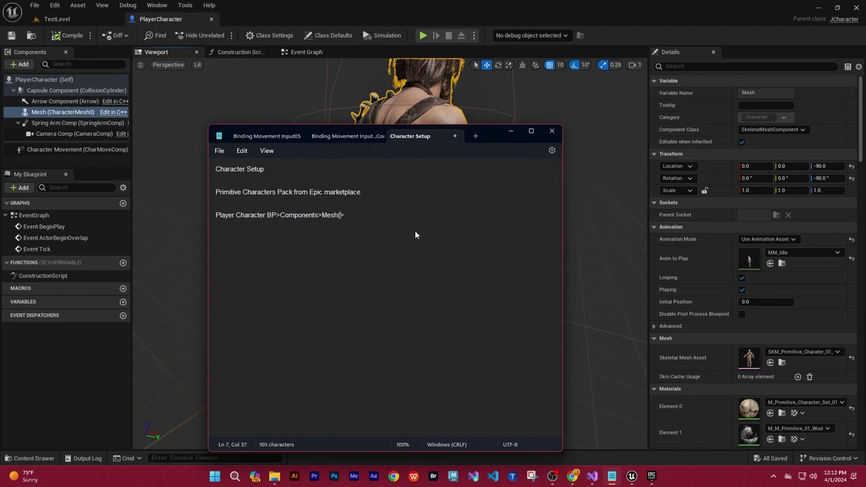
text(Character)
key(BackSpace)
text(Mesh0)
text())
click(402, 216)
drag(433, 215, 263, 237)
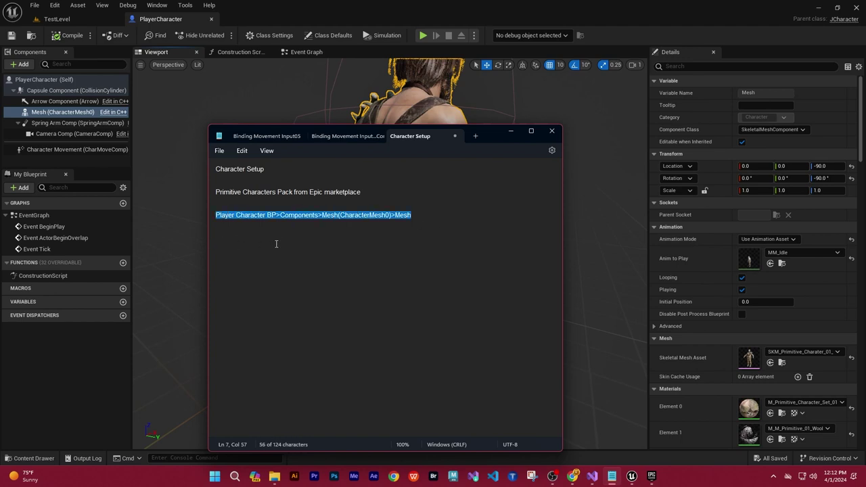
Complete line 7 so it ends with '>Skeletal Mesh Assets' and select the whole line
click(423, 217)
text(>Skele)
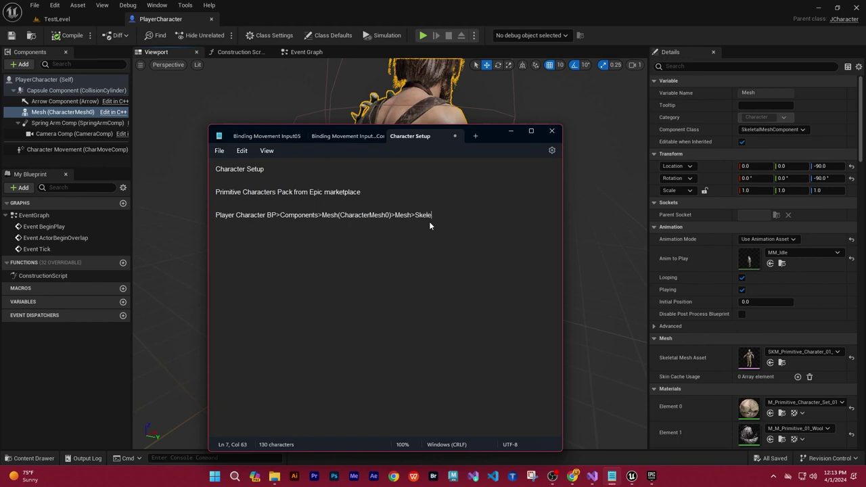
text(tal)
text( Mesh Assets)
triple_click(335, 215)
key(ctrl+c)
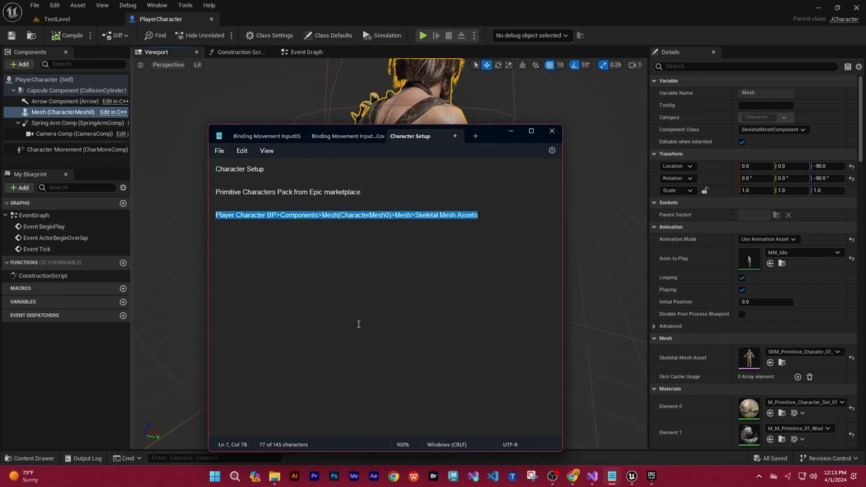
click(501, 215)
Paste a copy two lines below and replace its 'Mesh>Skeletal Mesh Assets' tail with 'Animation Mode'
key(Return)
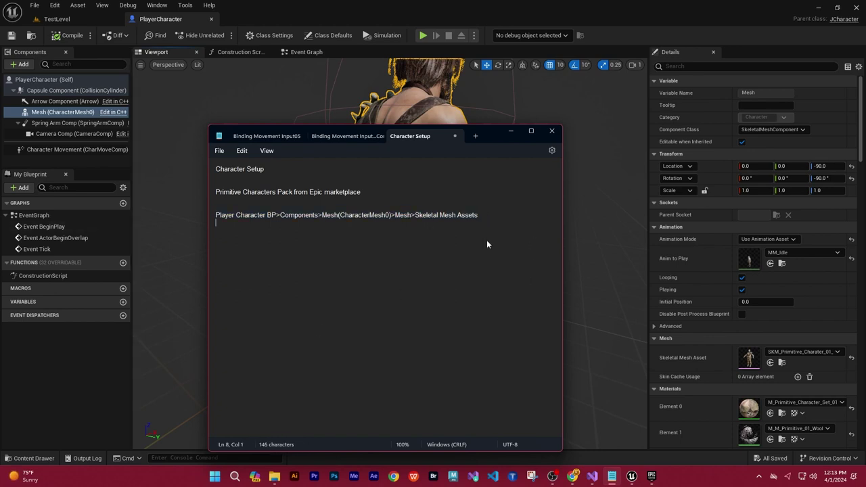
key(Return)
key(ctrl+v)
click(350, 231)
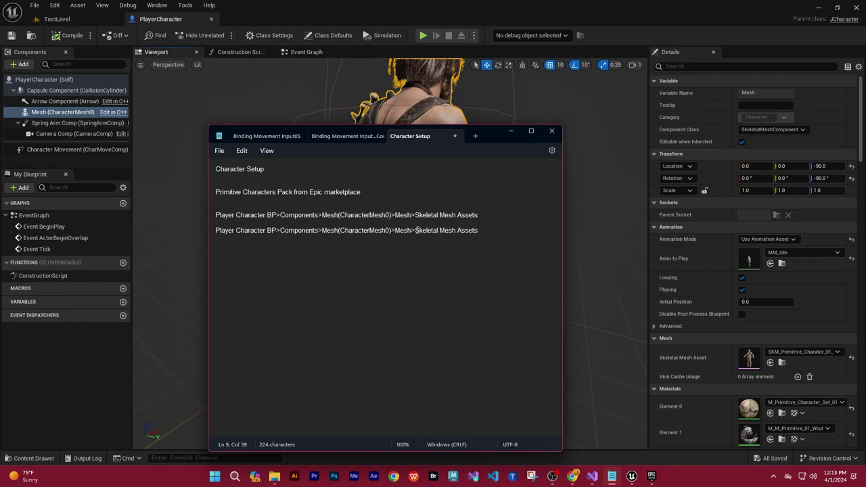
drag(396, 230, 532, 228)
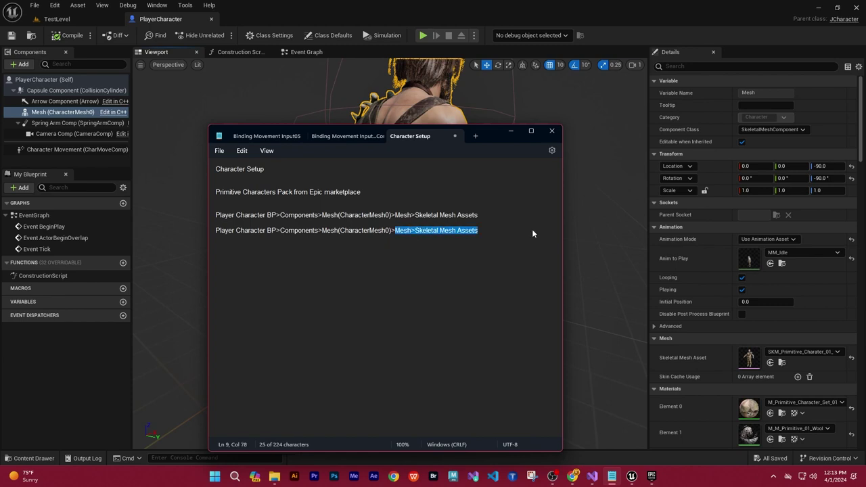
key(BackSpace)
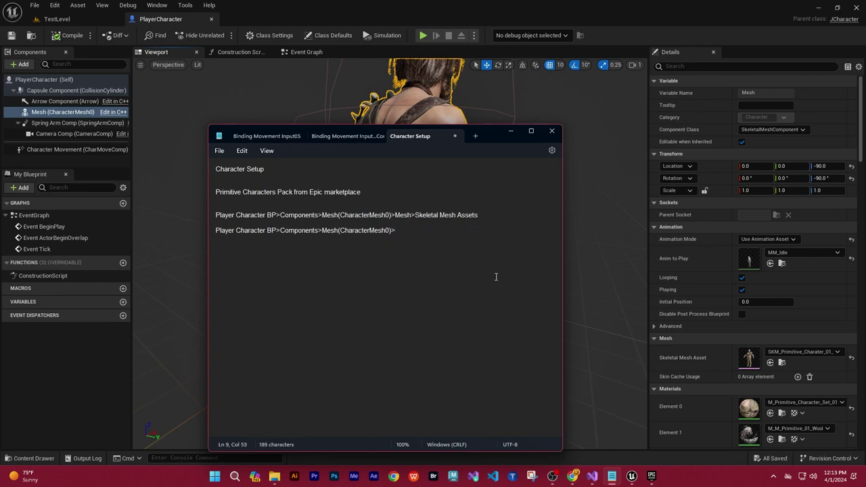
text(Animation Mode)
After checking Anim to Play in the editor, append 'Anim to play' to the second path line and save the notes
click(806, 264)
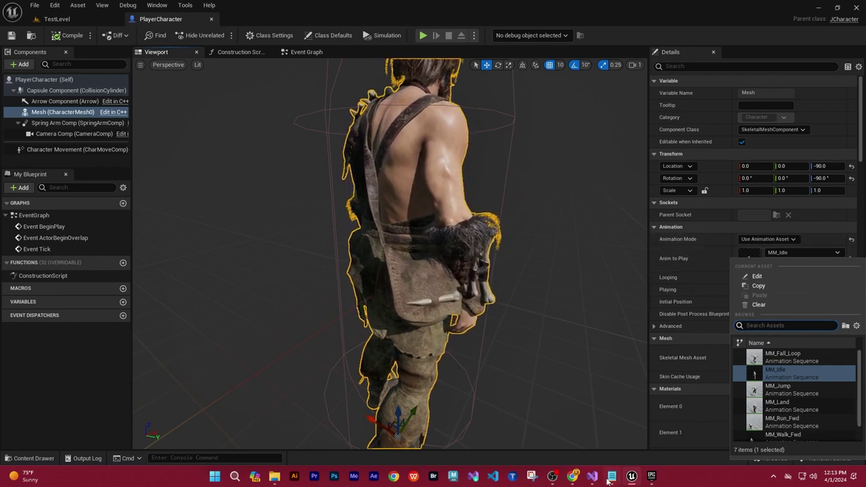
key(alt+Tab)
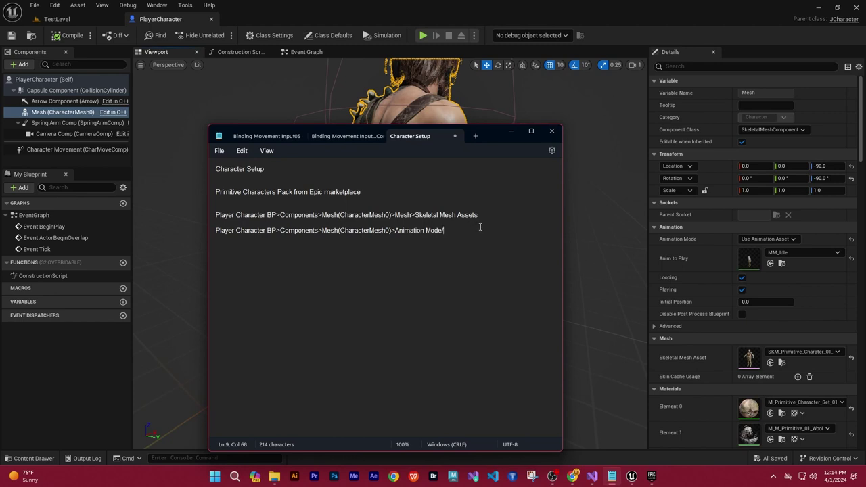
text(Anim to play)
click(219, 150)
click(243, 210)
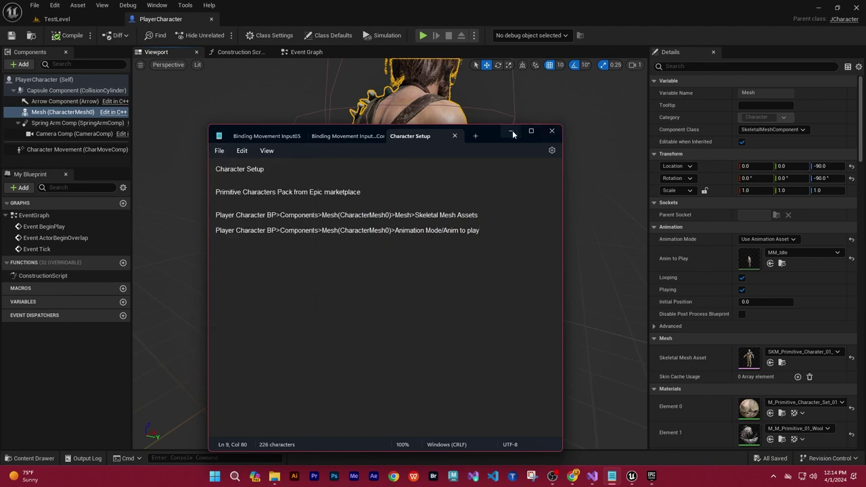